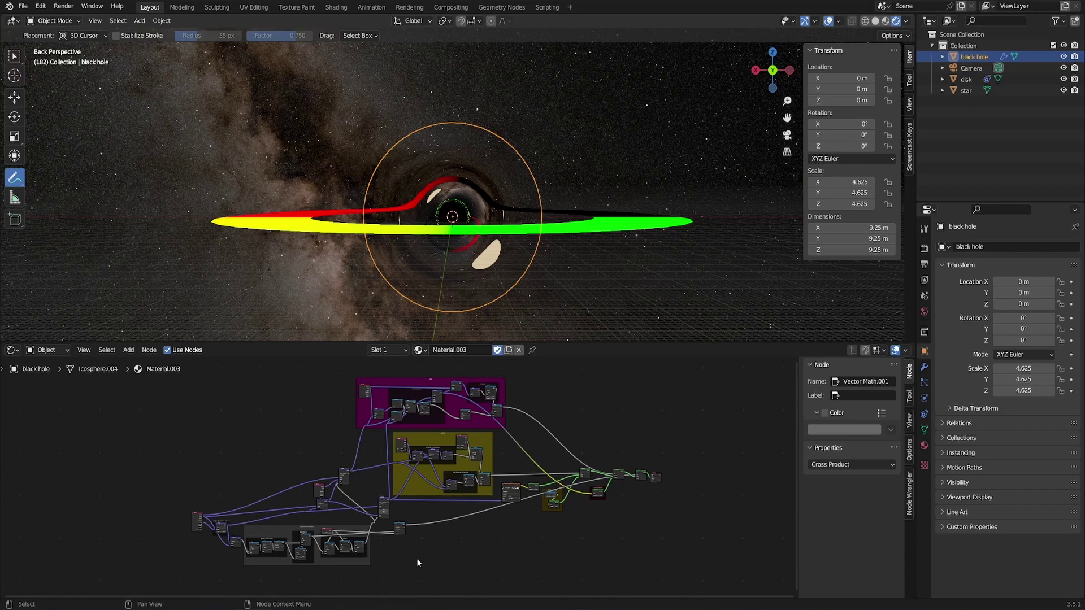
- Locate and select the Vector Rotate node above the Deformation function frame in the black hole's material
scroll(418, 500, up, 5)
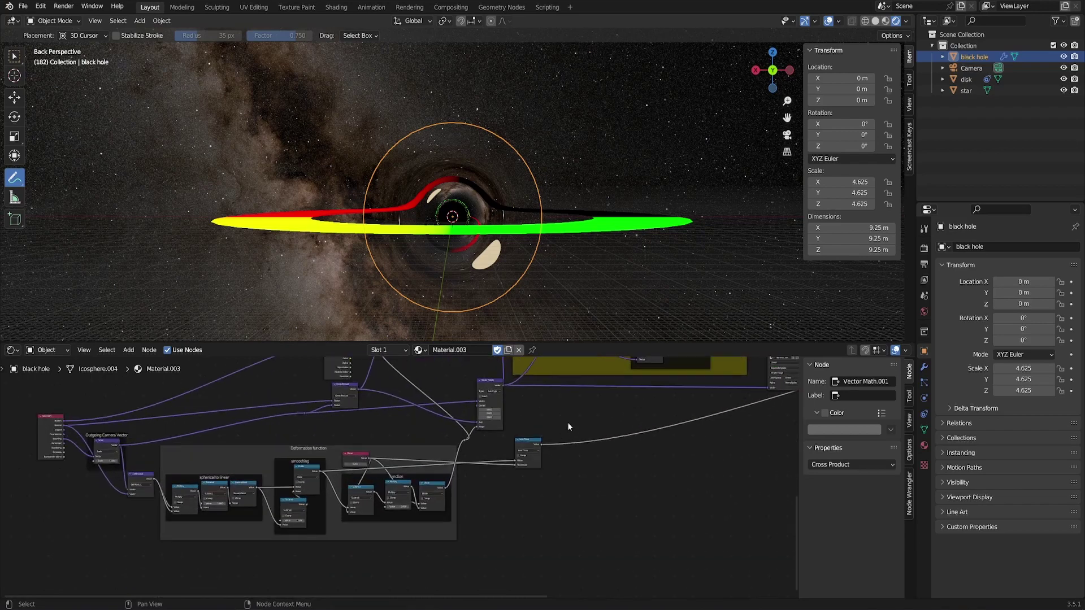
scroll(568, 481, up, 4)
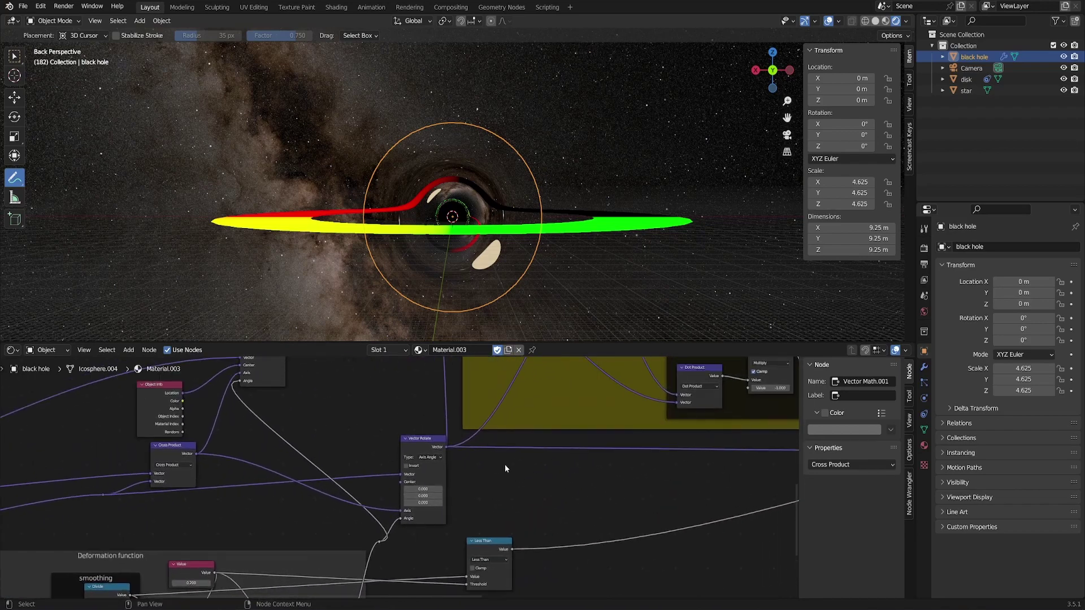
drag(423, 439, 423, 420)
scroll(448, 226, up, 1)
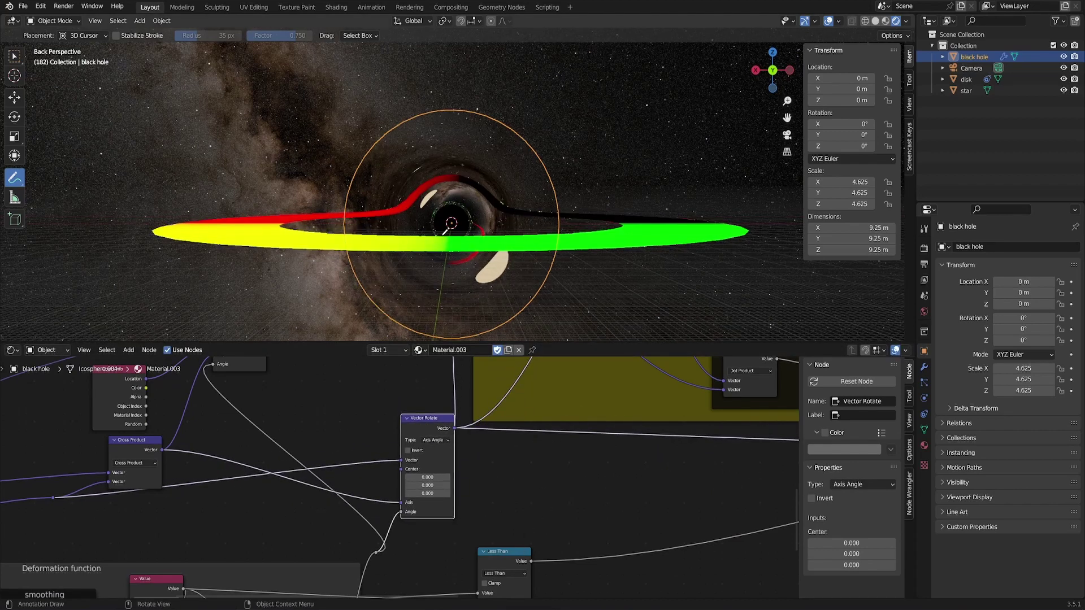
- Annotate the viewport with a freehand light ray entering the lensing sphere, bending past the black hole and ending in an arrowhead
drag(308, 167, 360, 161)
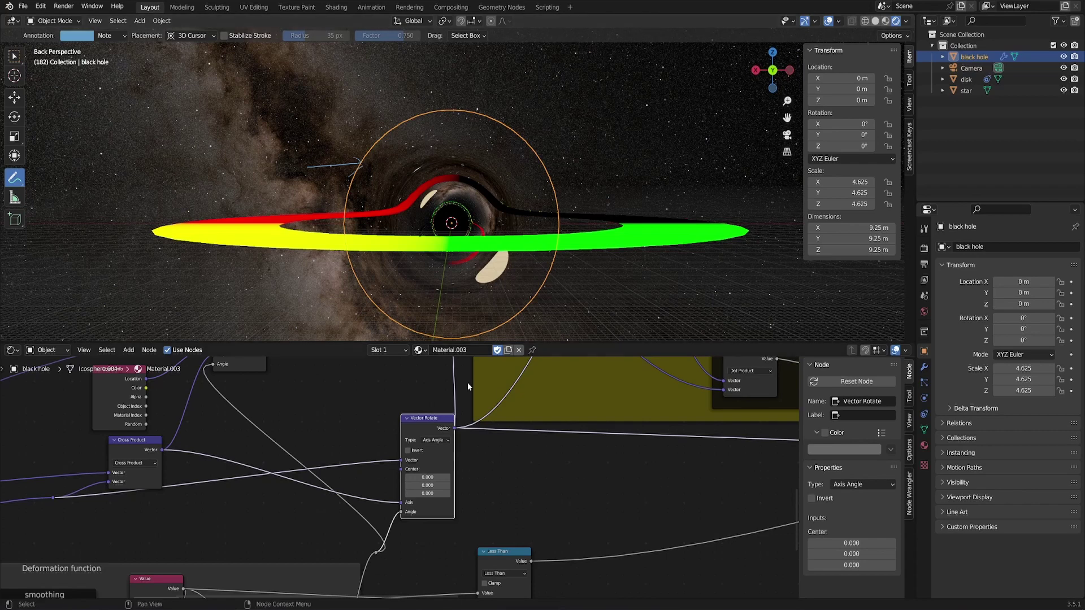
mouse_move(361, 160)
mouse_down()
mouse_move(500, 165)
mouse_move(585, 186)
mouse_move(627, 173)
mouse_move(618, 224)
mouse_up()
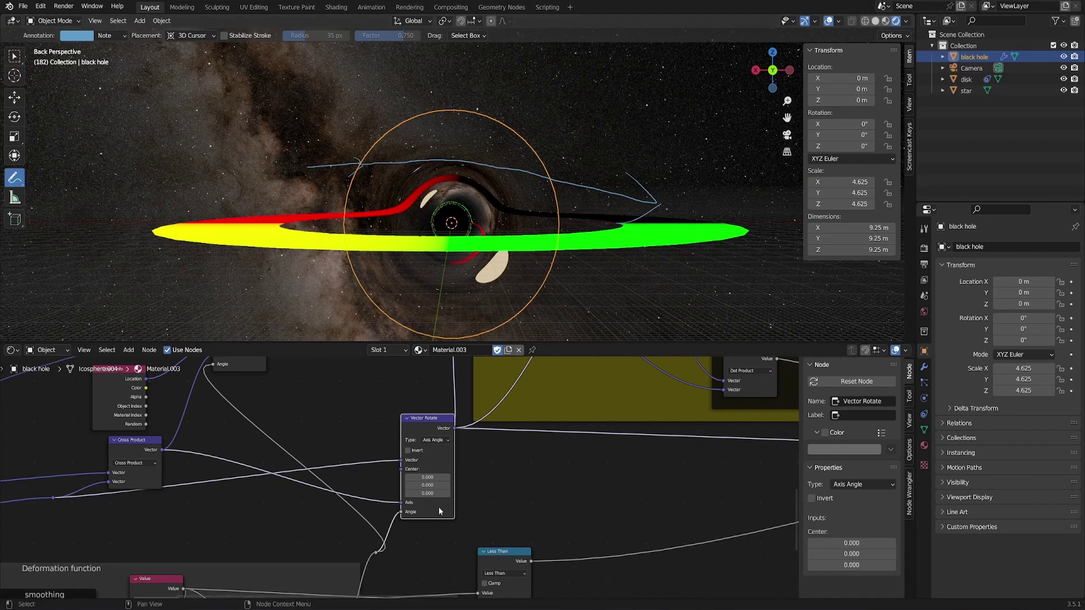
- Trace the Vector Rotate node's axis and angle inputs back through the Cross Product node to the Geometry node and Outgoing Camera Vector frame
drag(421, 429, 420, 427)
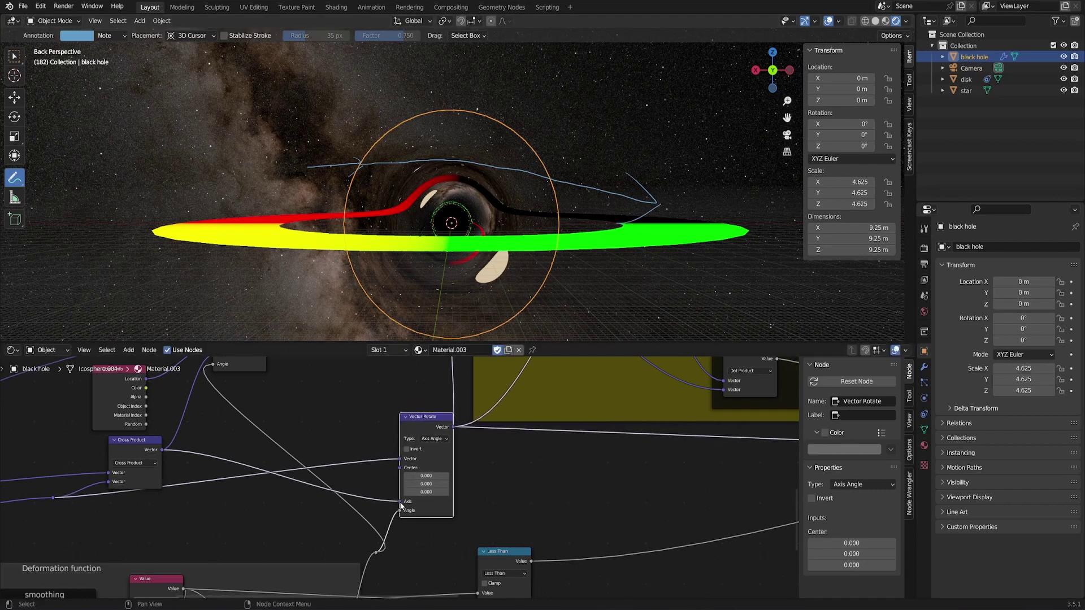
drag(400, 505, 400, 513)
middle_drag(232, 491, 443, 478)
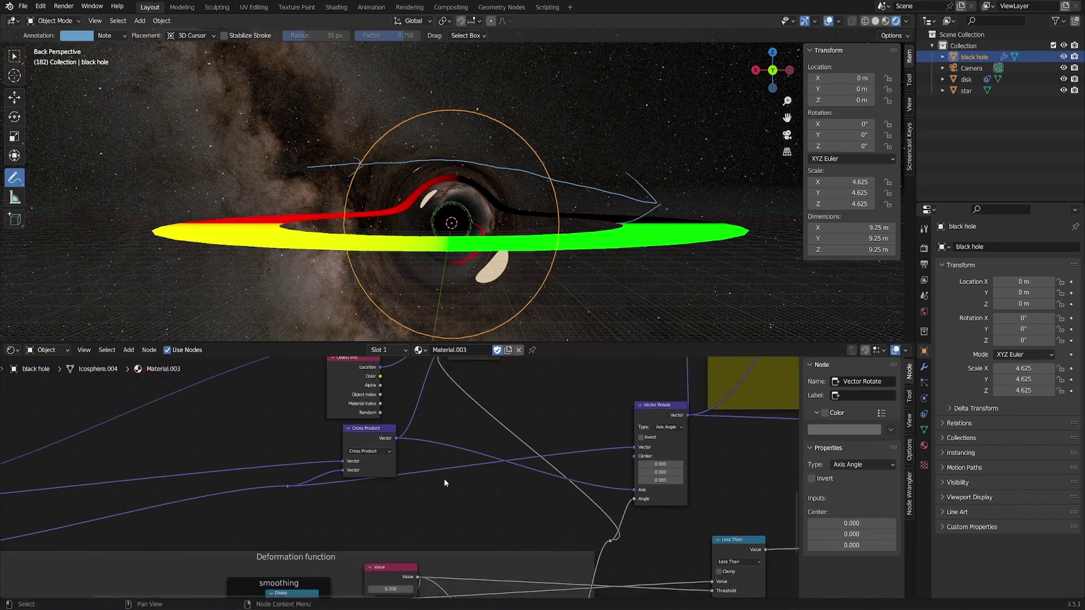
scroll(447, 509, up, 2)
drag(385, 438, 393, 435)
middle_drag(95, 465, 474, 427)
scroll(473, 430, down, 4)
middle_drag(282, 490, 358, 480)
drag(171, 490, 161, 491)
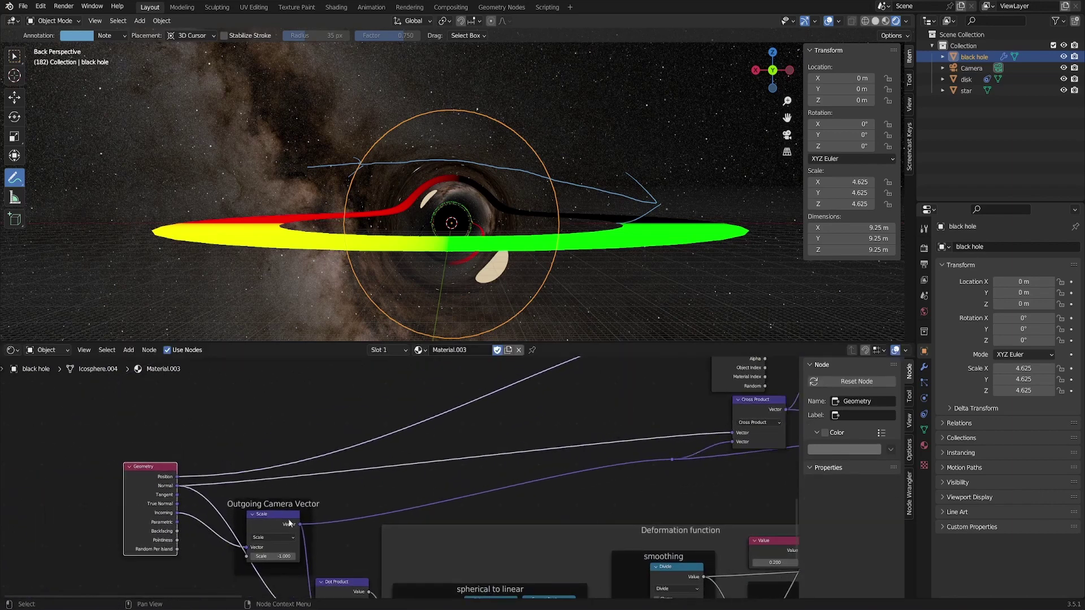
drag(305, 512, 299, 511)
middle_drag(607, 479, 485, 500)
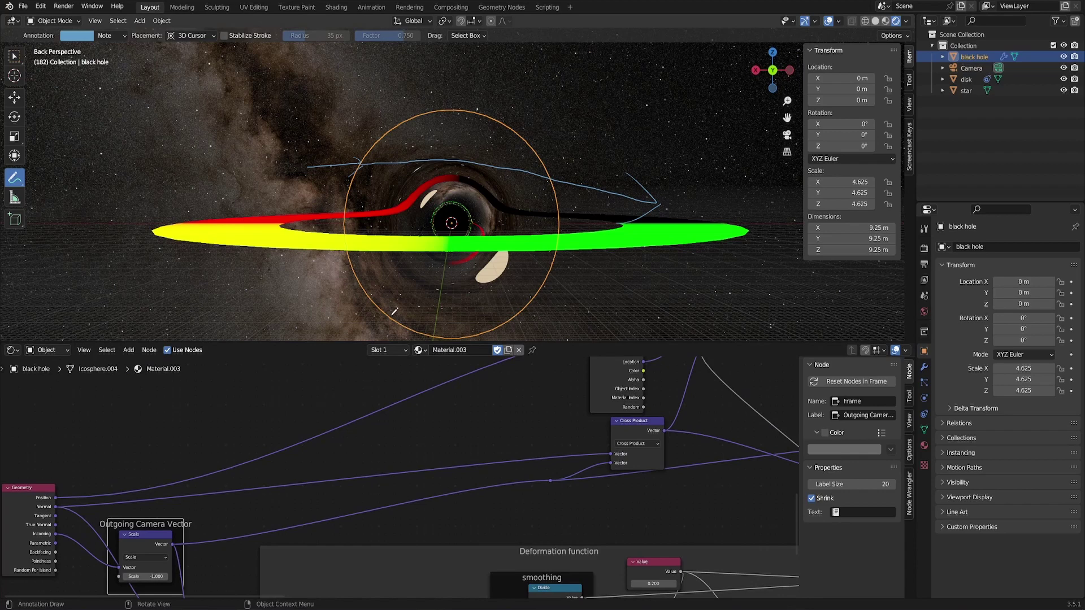
- Annotate the ray's entry point on the sphere with an outward arrow, a circled cross and a curved rotation arrow
scroll(325, 117, up, 3)
mouse_move(282, 145)
mouse_down()
mouse_move(235, 114)
mouse_move(248, 107)
mouse_up()
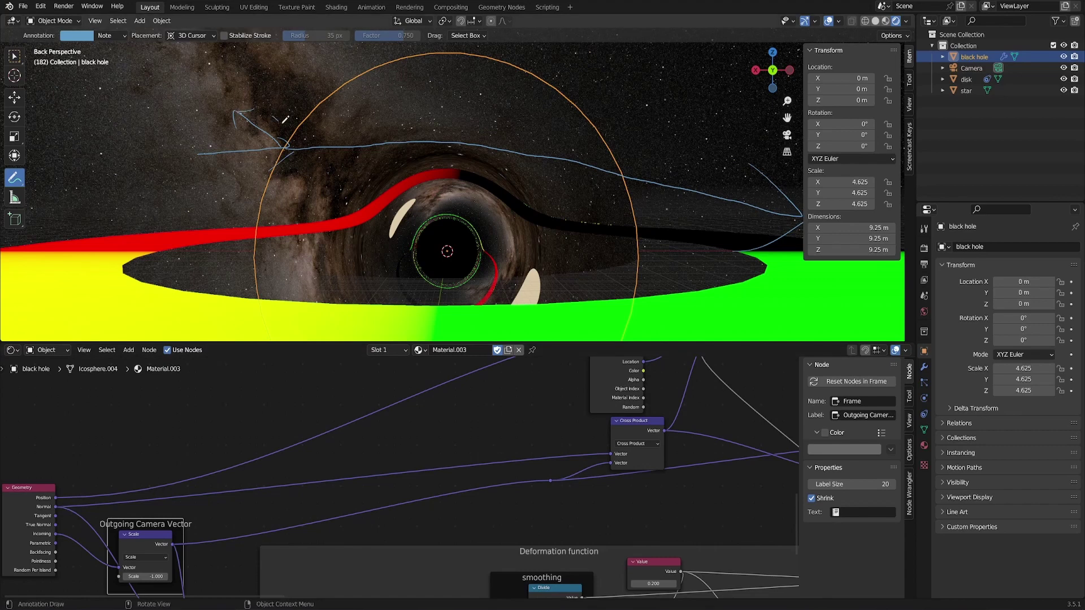
drag(287, 117, 275, 130)
mouse_move(274, 117)
mouse_down()
mouse_move(288, 131)
mouse_move(275, 114)
mouse_move(303, 104)
mouse_move(309, 149)
mouse_move(340, 127)
mouse_up()
- Examine the Deformation function frame, from the Outgoing Camera Vector and Dot Product node to the spherical to linear frame
scroll(512, 452, down, 5)
middle_drag(654, 482, 507, 435)
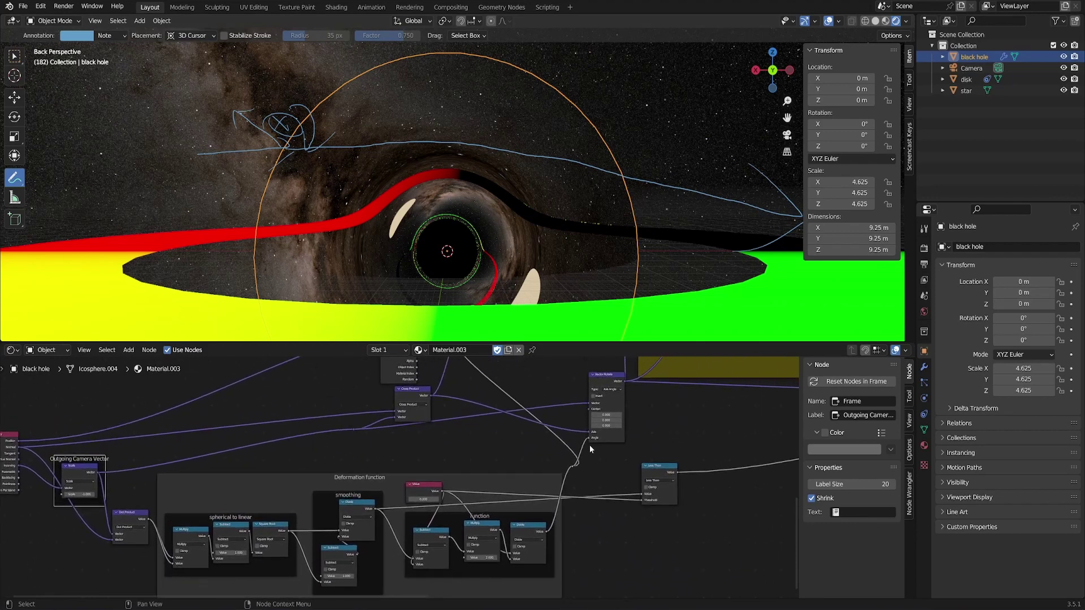
middle_drag(515, 504, 552, 457)
drag(602, 542, 181, 425)
click(491, 416)
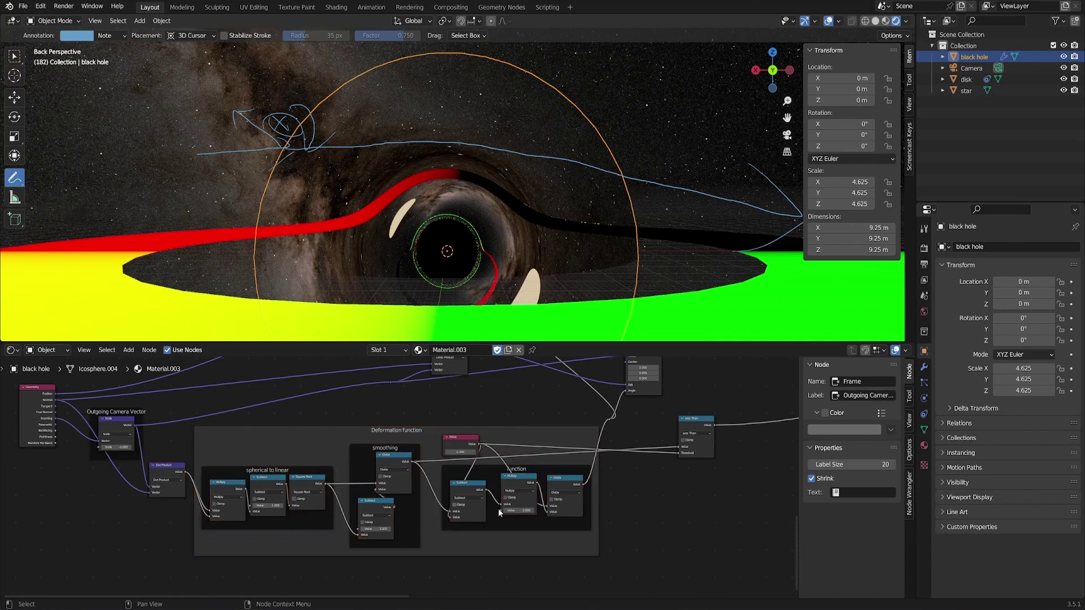
middle_drag(269, 493, 417, 472)
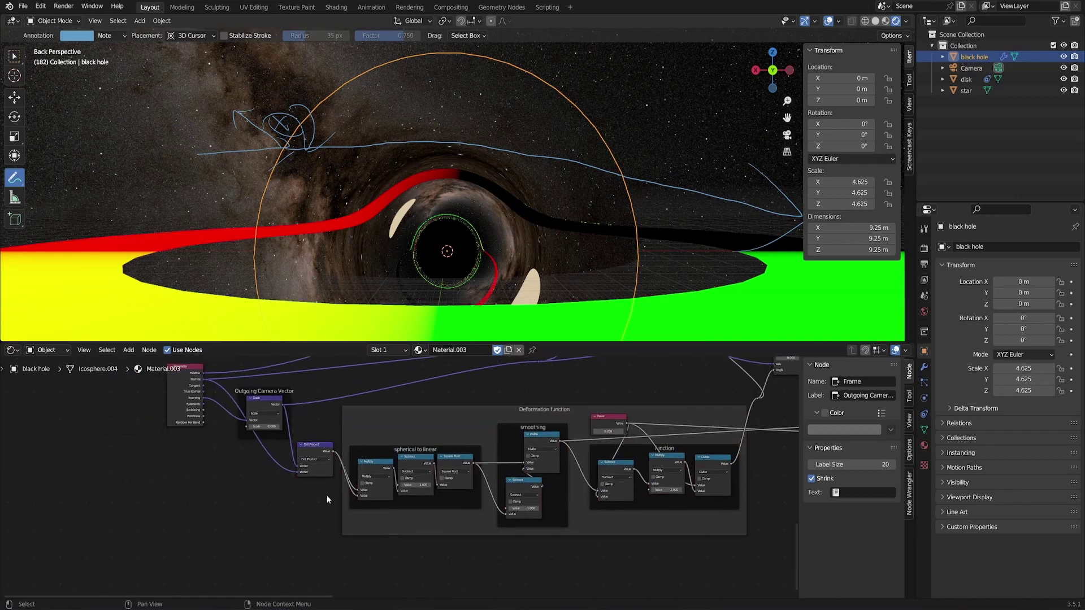
scroll(327, 500, up, 3)
drag(471, 497, 472, 521)
mouse_move(409, 410)
mouse_down()
mouse_move(410, 437)
mouse_move(401, 425)
mouse_up()
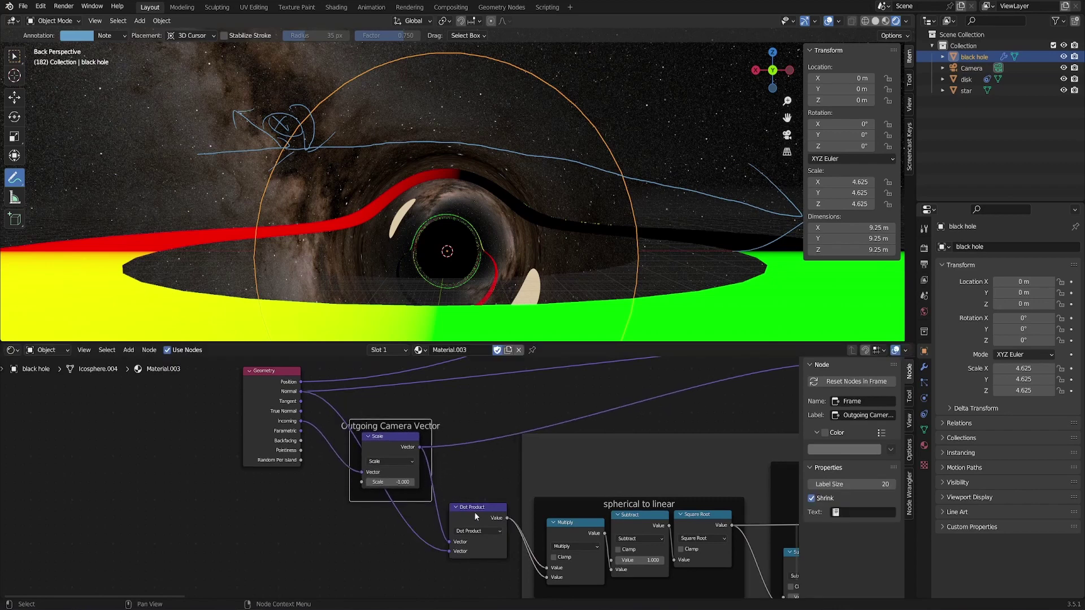
middle_drag(553, 518, 354, 452)
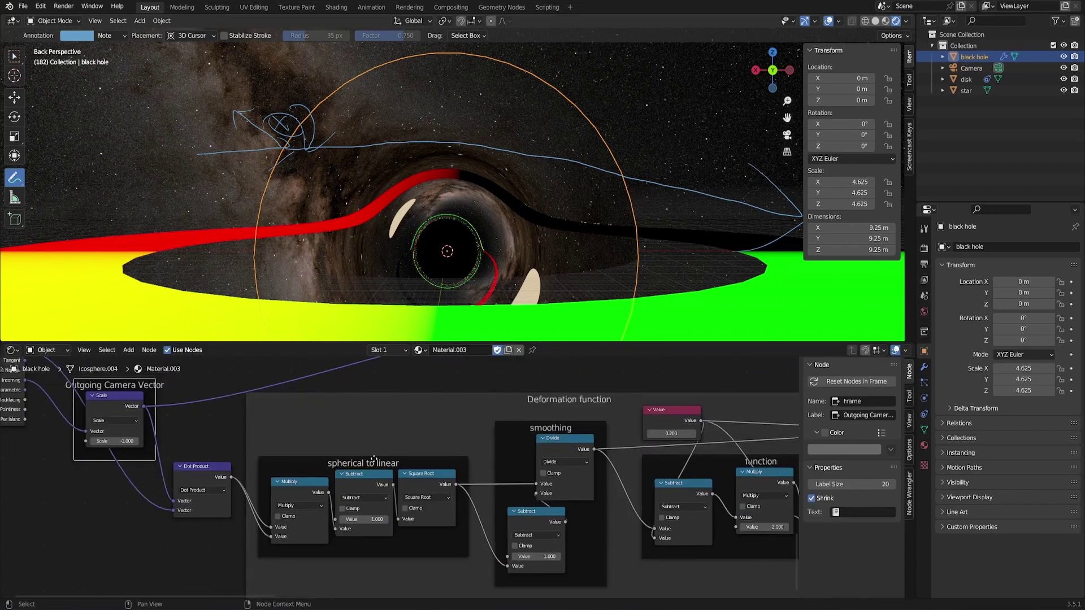
mouse_move(367, 463)
mouse_down()
mouse_move(348, 478)
mouse_move(358, 471)
mouse_up()
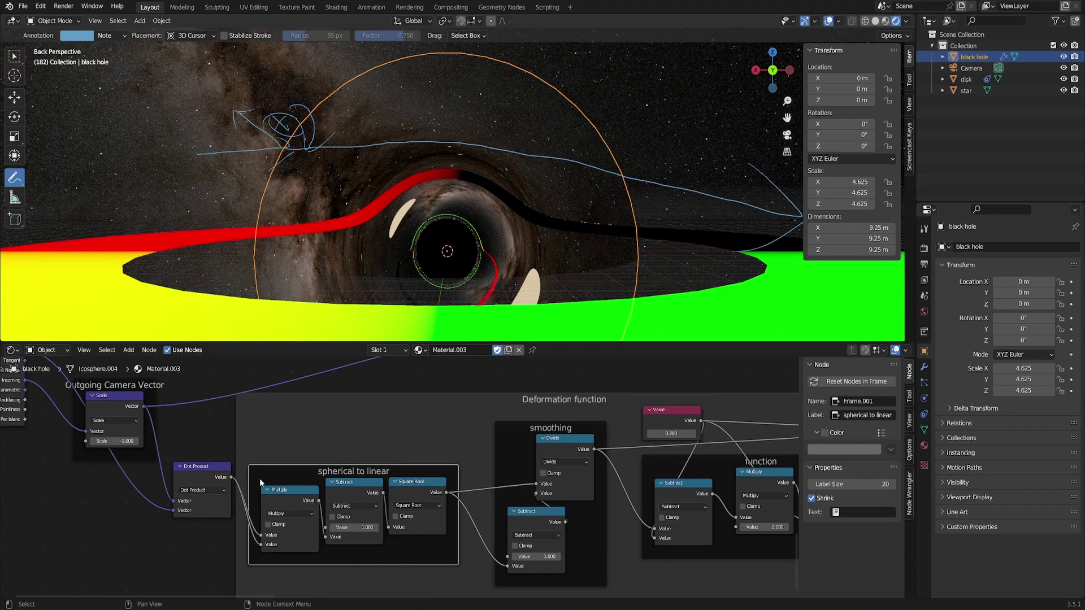
- Sketch two small annotation graphs beside the black hole, one with a quarter-circle curve and one below with a straight line
shift+middle_drag(475, 250, 515, 247)
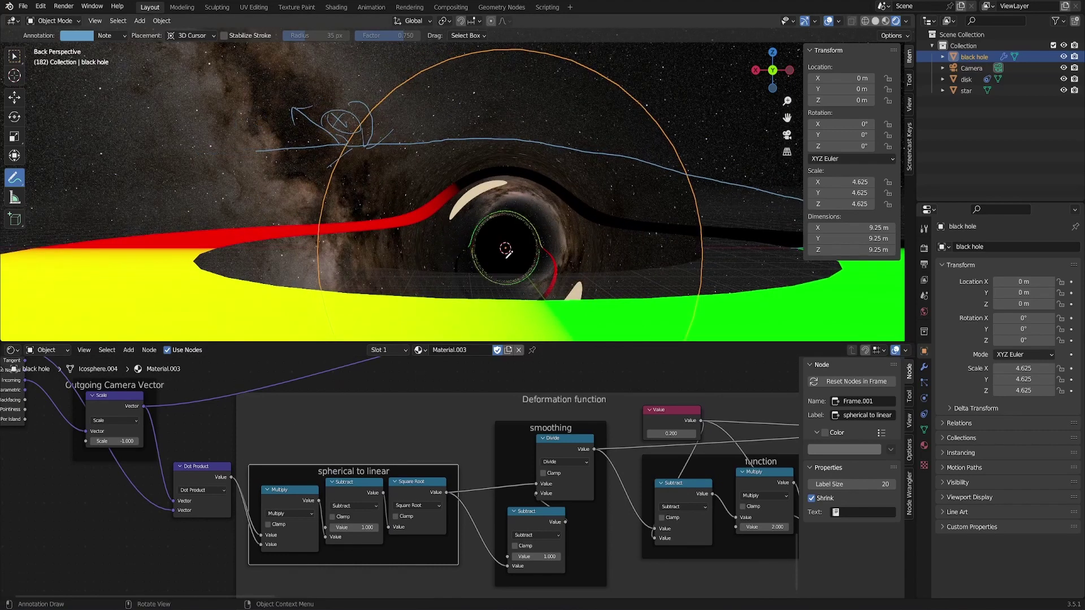
mouse_move(143, 95)
mouse_down()
mouse_move(127, 172)
mouse_move(203, 176)
mouse_up()
mouse_move(163, 115)
mouse_down()
mouse_move(186, 152)
mouse_move(186, 179)
mouse_up()
drag(117, 184, 179, 232)
drag(110, 233, 183, 189)
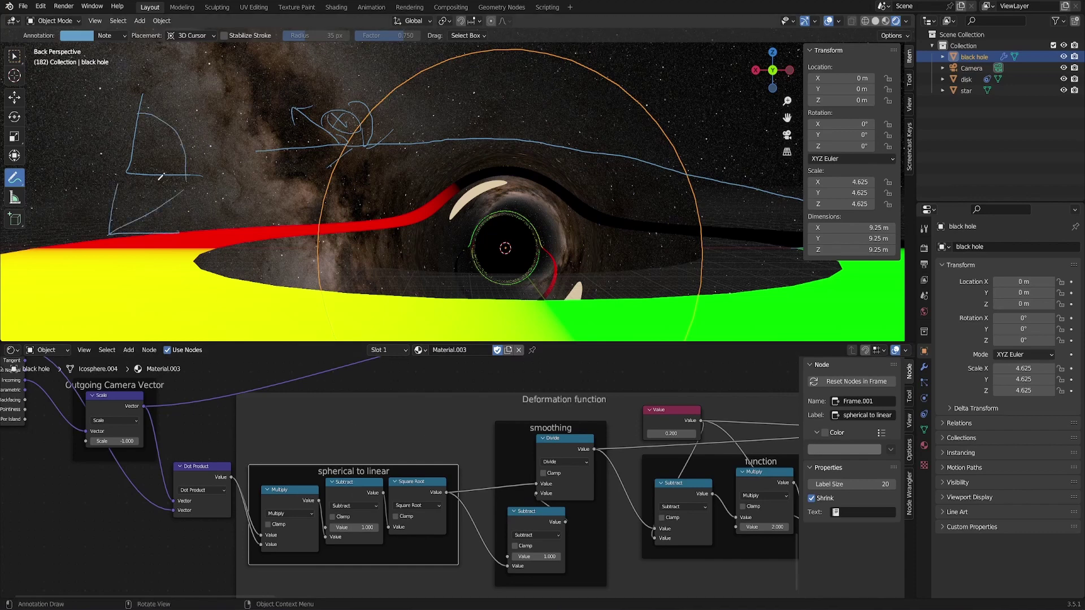
- Examine the nodes in the smoothing and function frames of the Deformation function
middle_drag(573, 441, 428, 433)
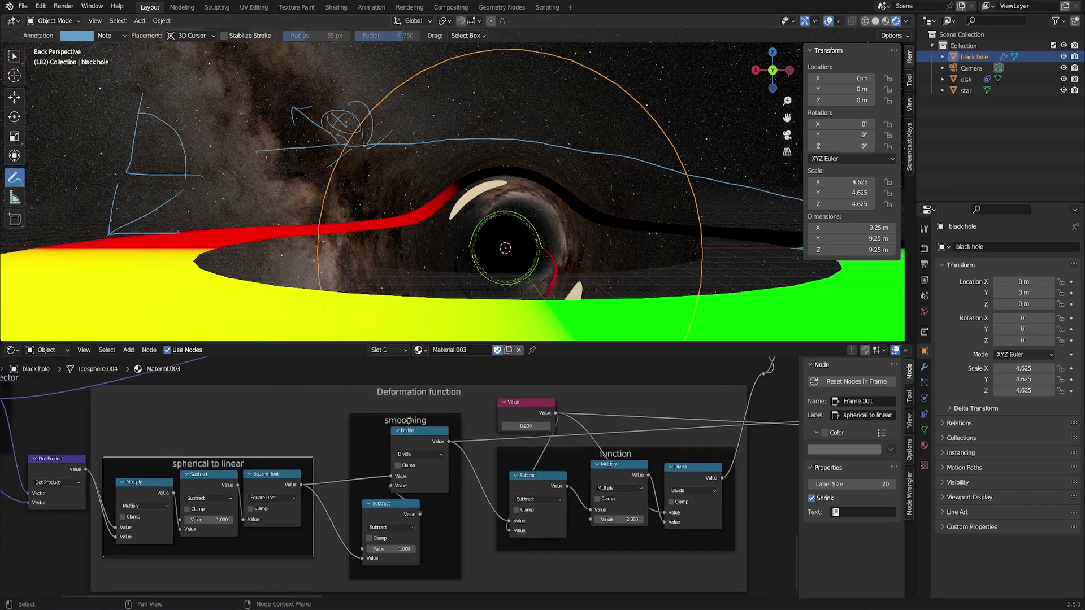
drag(408, 421, 401, 421)
middle_drag(670, 443, 402, 495)
click(384, 513)
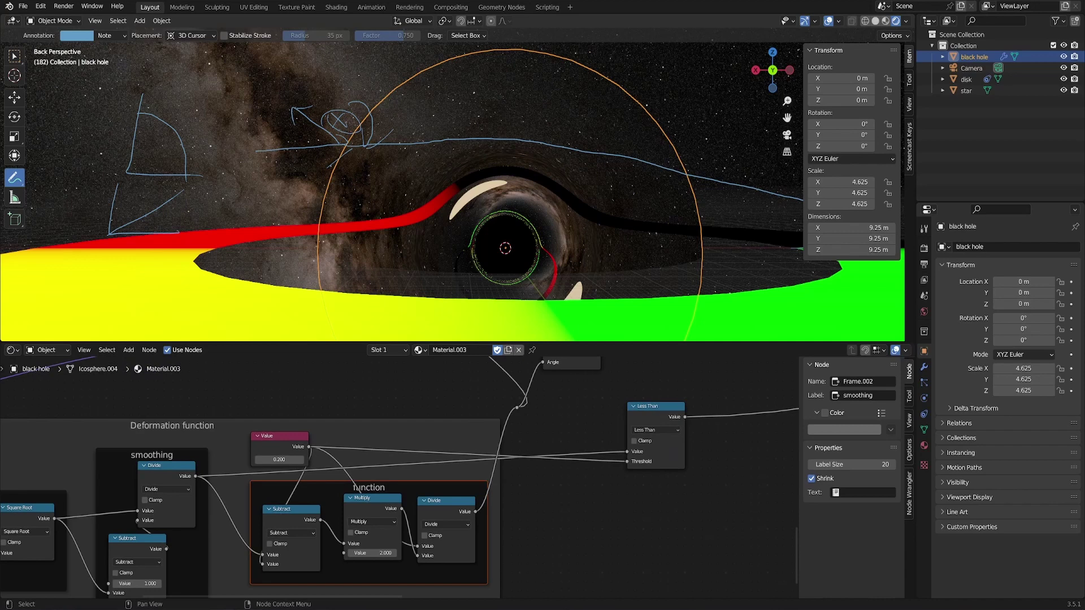
- Switch to the Desmos graphing calculator and examine the logarithmic deflection curve against the two approximation curves
mouse_move(224, 609)
click(269, 571)
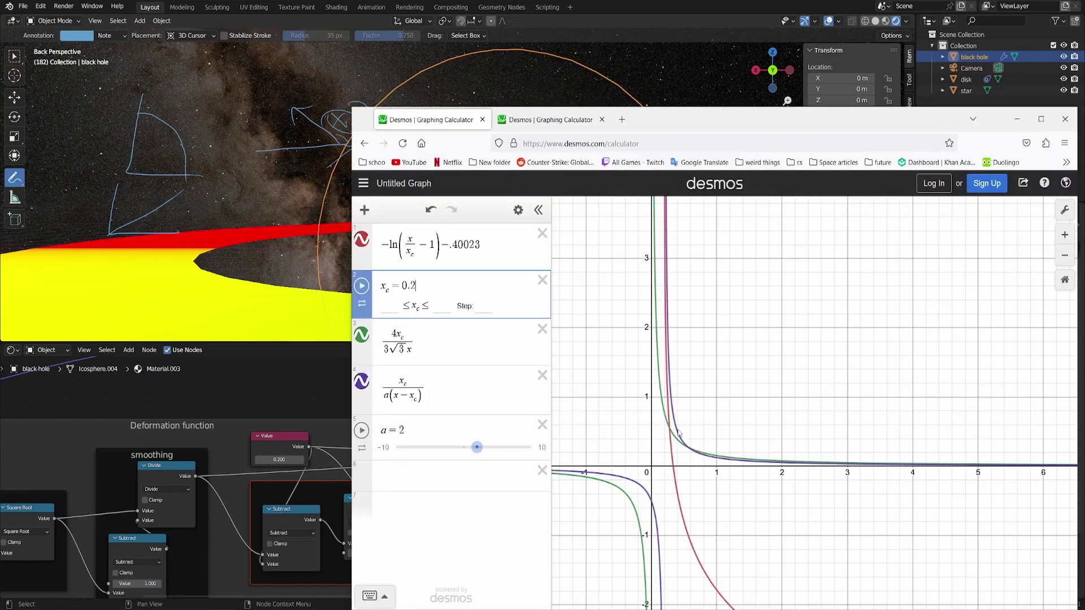
mouse_move(678, 431)
mouse_down()
mouse_move(824, 522)
mouse_move(670, 387)
mouse_move(622, 365)
mouse_move(728, 432)
mouse_move(671, 416)
mouse_move(673, 401)
mouse_move(677, 425)
mouse_up()
click(672, 450)
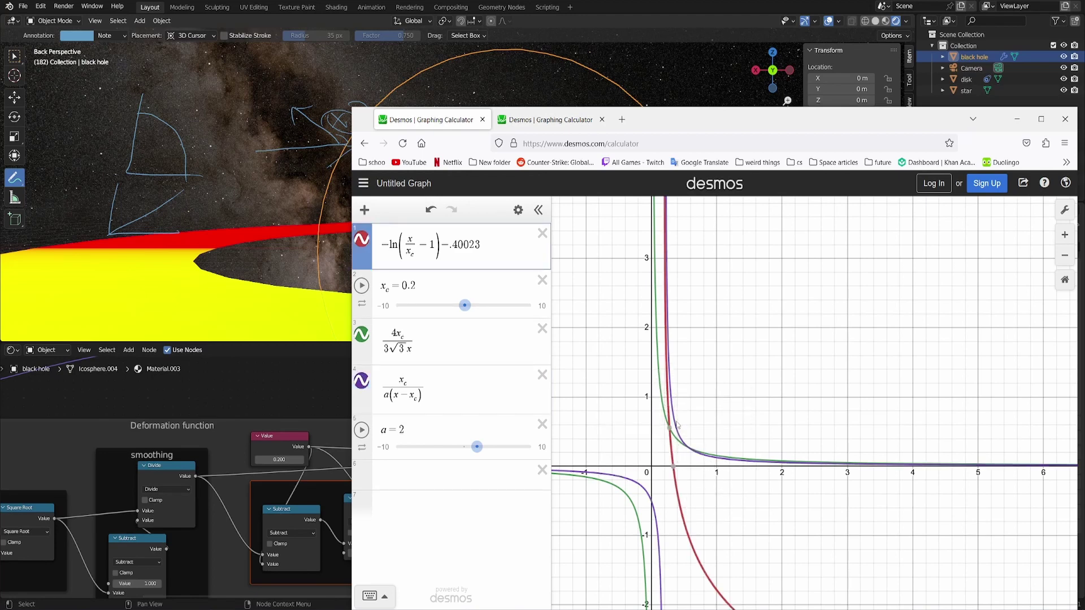
- Switch to the arXiv paper, highlight the deflection angle formula in equation (14), and return to Blender
click(239, 562)
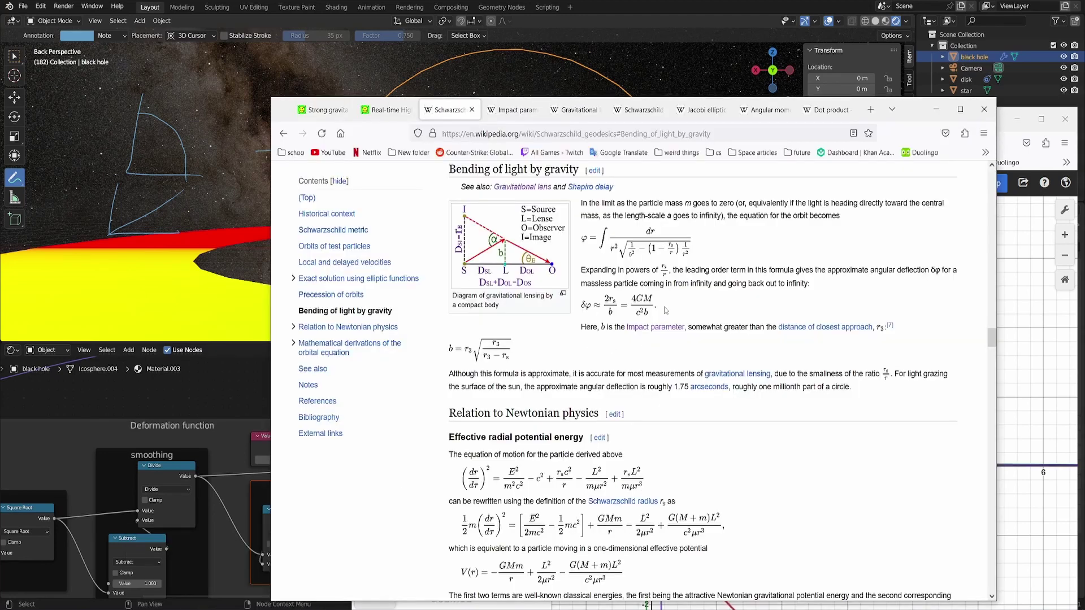
key(ctrl+1)
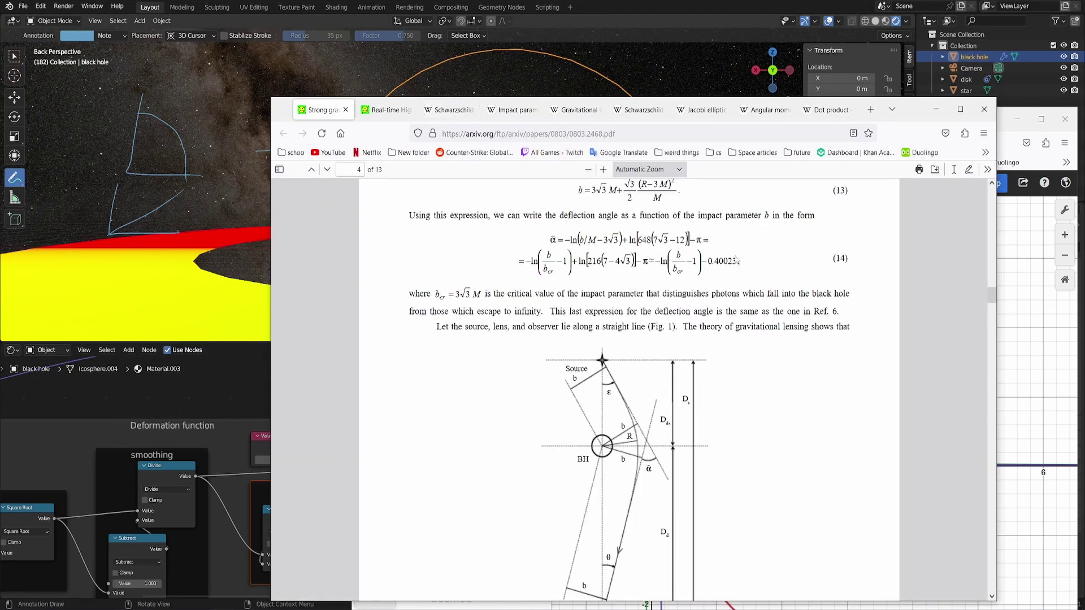
drag(738, 260, 548, 264)
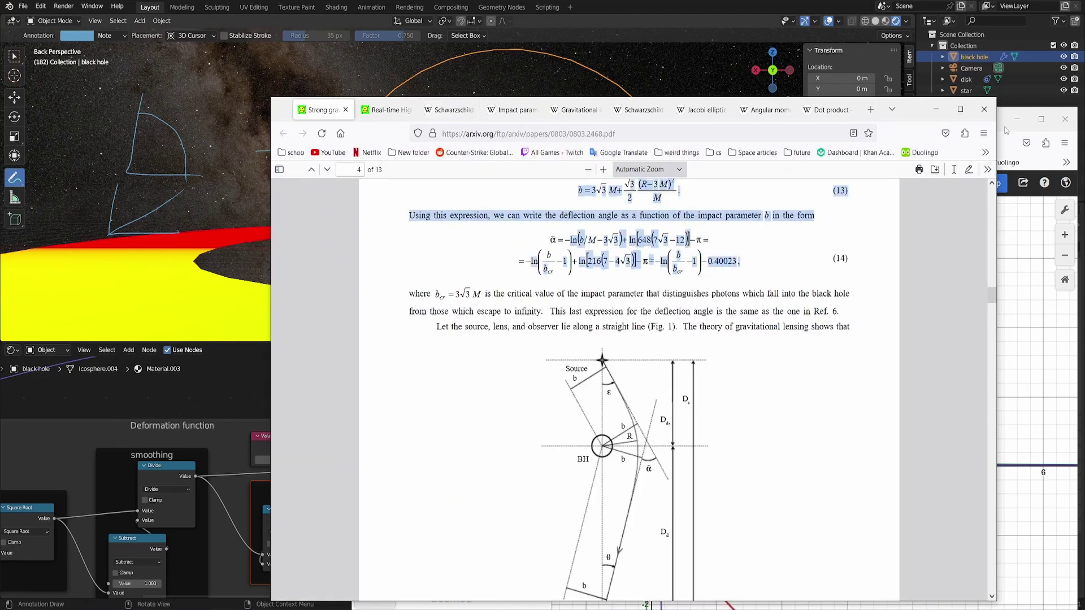
click(1005, 128)
click(492, 1)
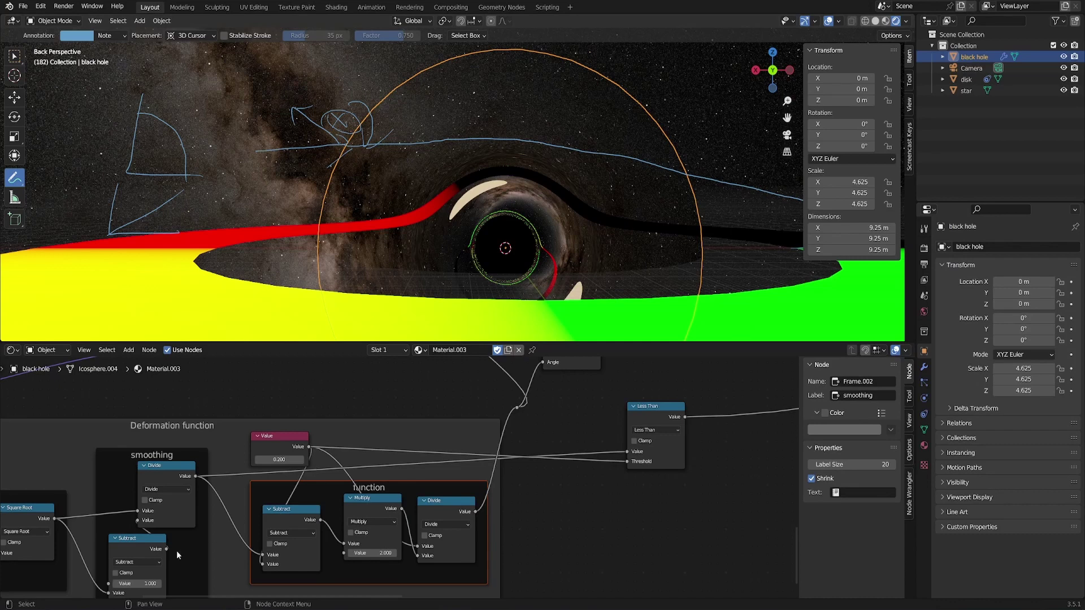
- Bypass smoothing by connecting the Square Root output directly to the function frame's Subtract node, and inspect the black hole without its selection outline
middle_drag(163, 467, 387, 437)
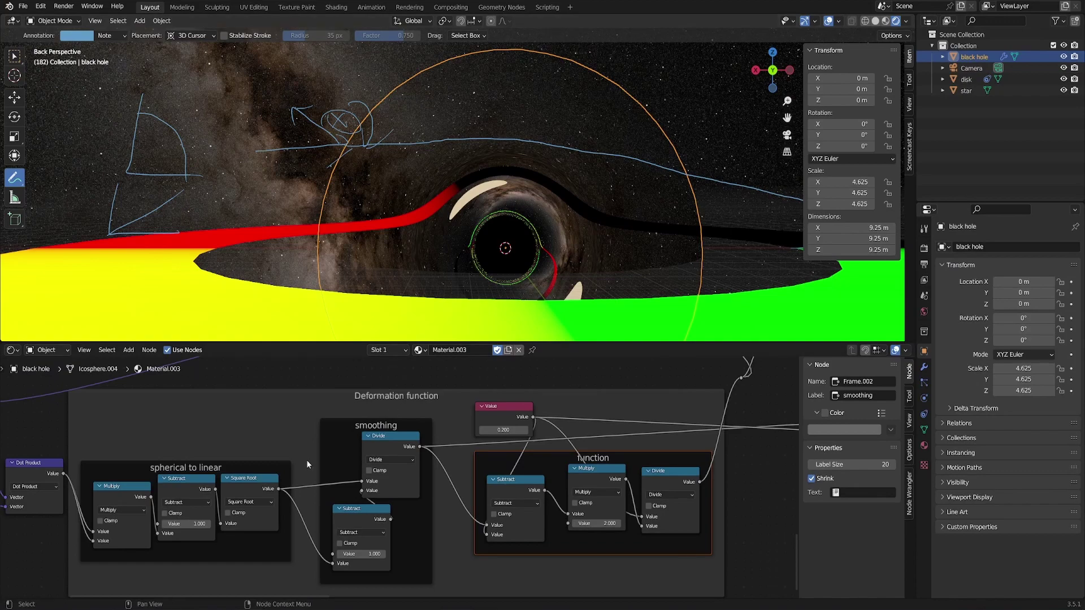
drag(279, 489, 487, 525)
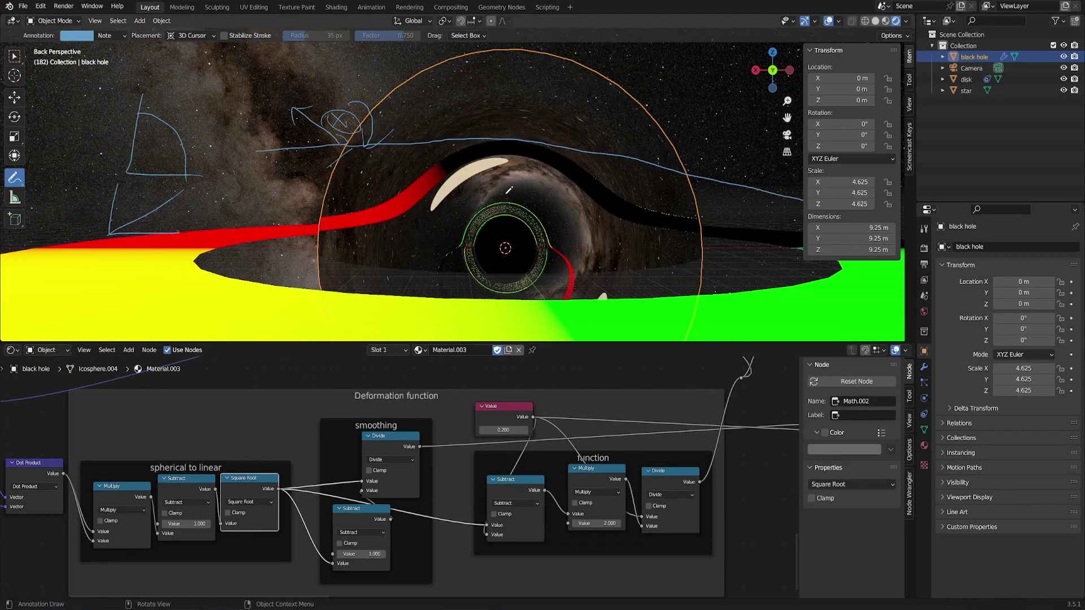
click(971, 68)
middle_drag(430, 204, 463, 174)
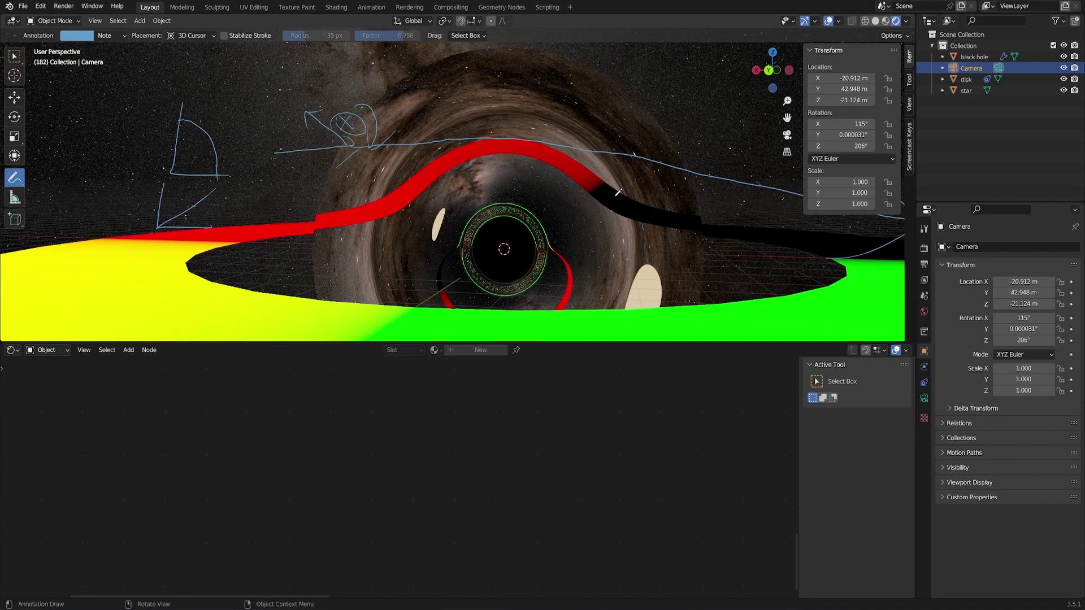
- Reconnect the smoothing frame's Divide output to the function frame's Subtract node and inspect the black hole without its selection outline
click(975, 56)
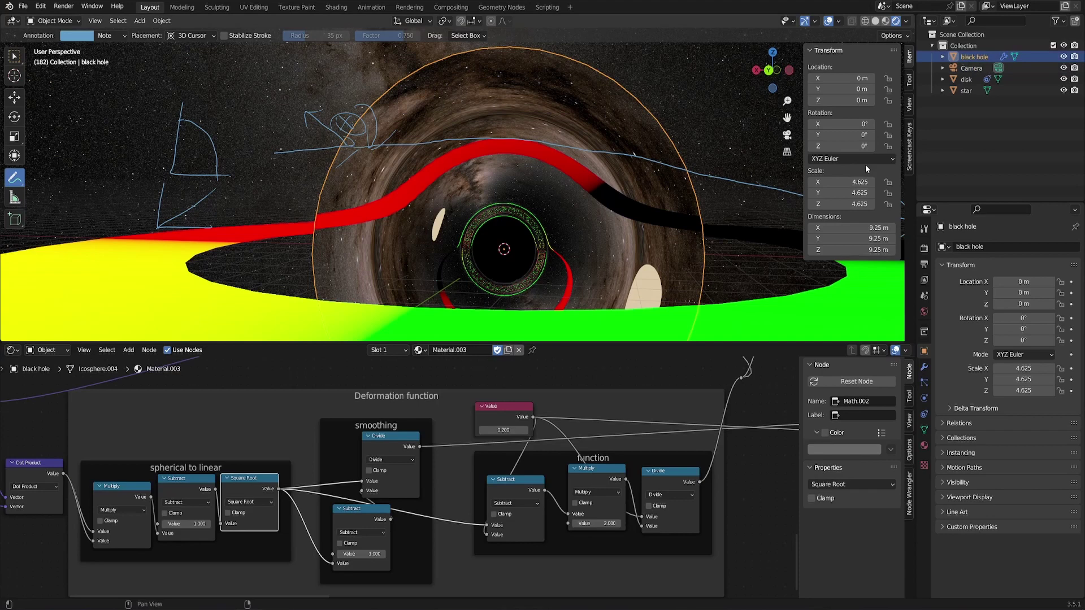
drag(422, 447, 487, 526)
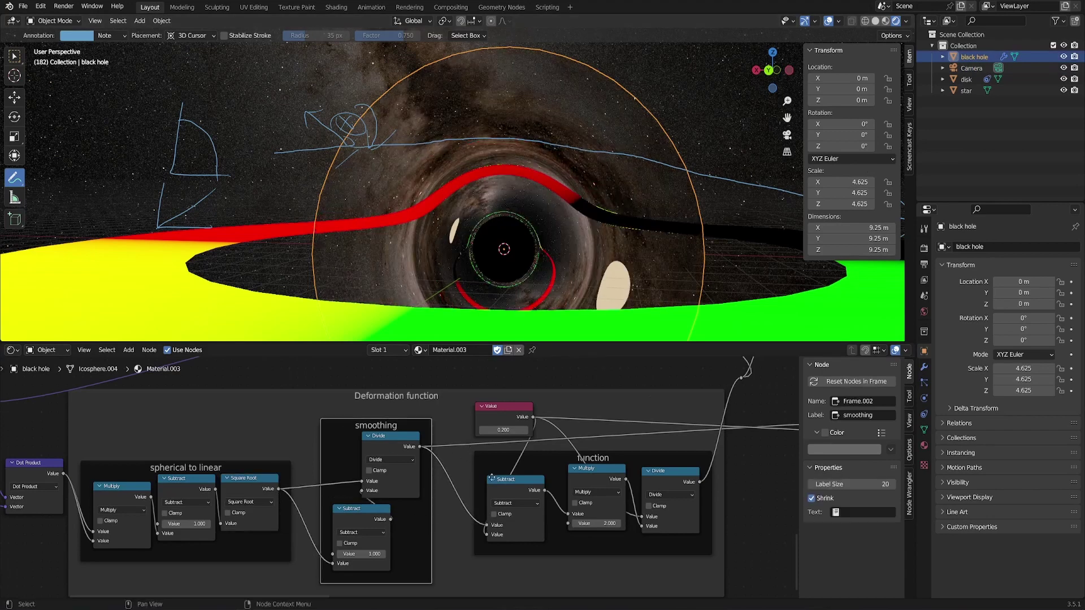
click(963, 70)
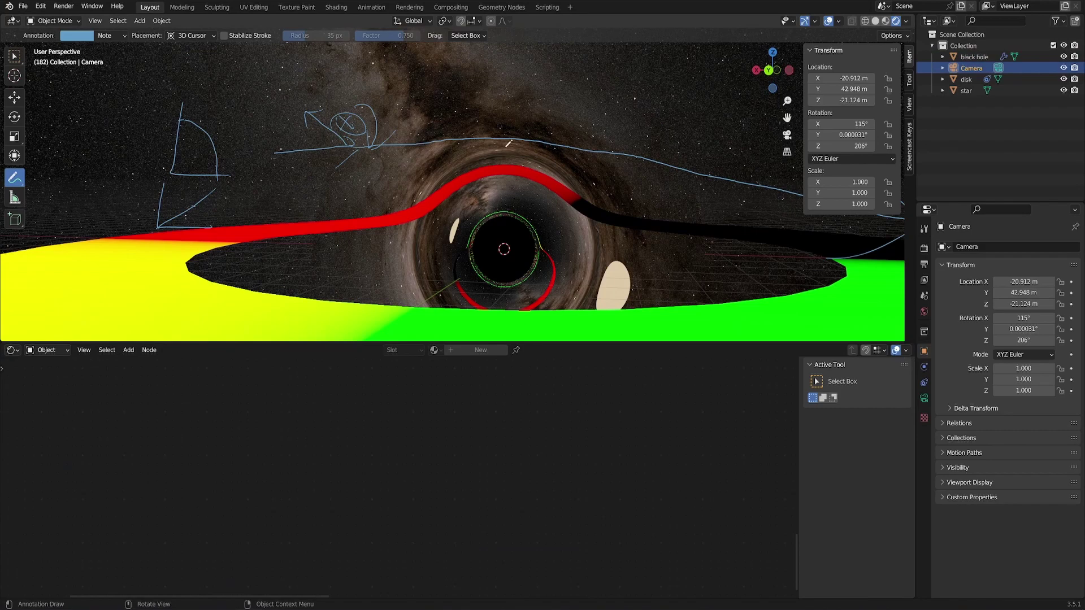
mouse_move(509, 143)
middle_down()
mouse_move(454, 186)
mouse_move(409, 60)
middle_up()
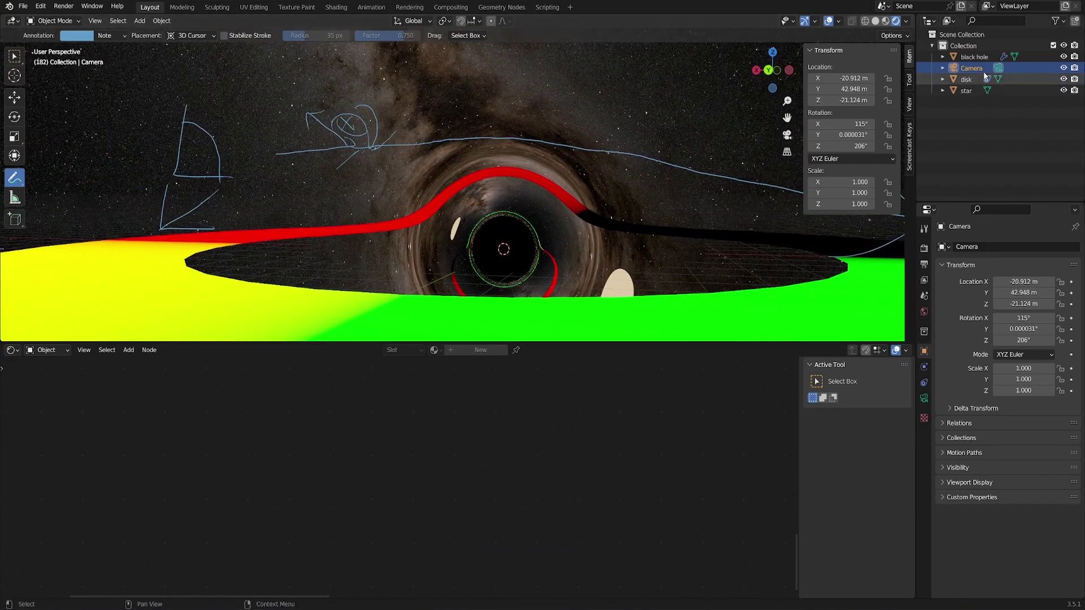
click(972, 57)
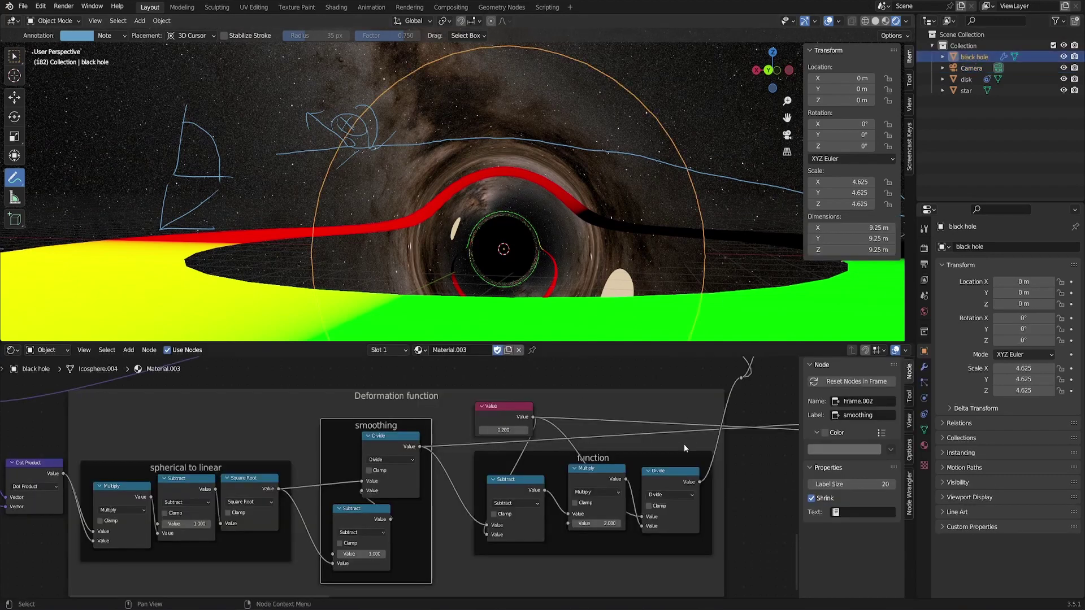
- Select the Vector Rotate node driven by the deformation function's angle output and follow its Vector output
scroll(684, 448, down, 4)
middle_drag(684, 448, 532, 486)
scroll(603, 407, up, 6)
middle_drag(595, 430, 584, 470)
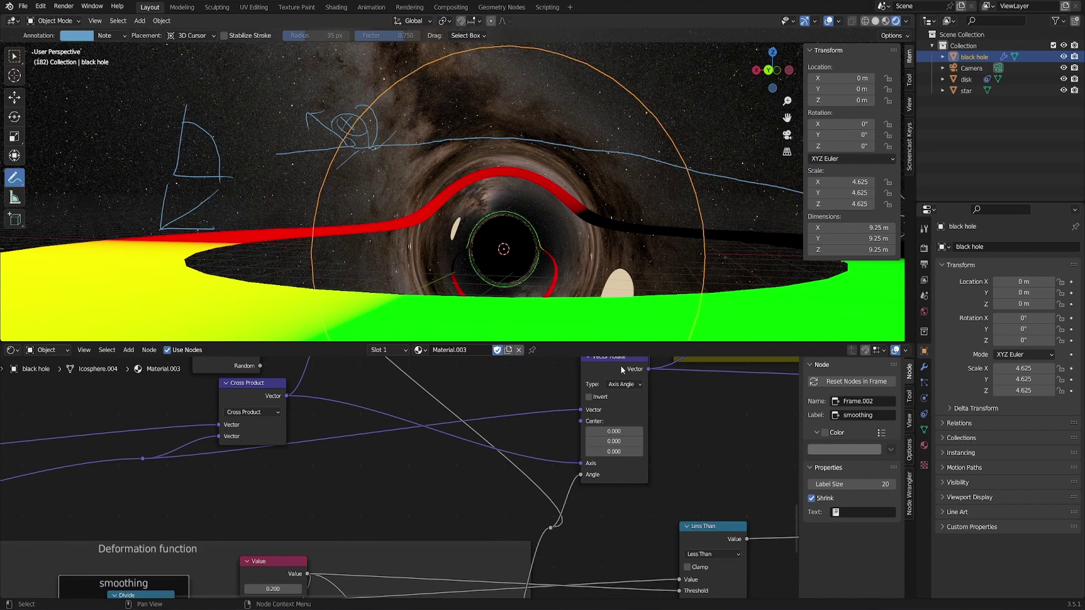
middle_drag(682, 415, 635, 442)
drag(560, 385, 542, 390)
middle_drag(715, 475, 320, 489)
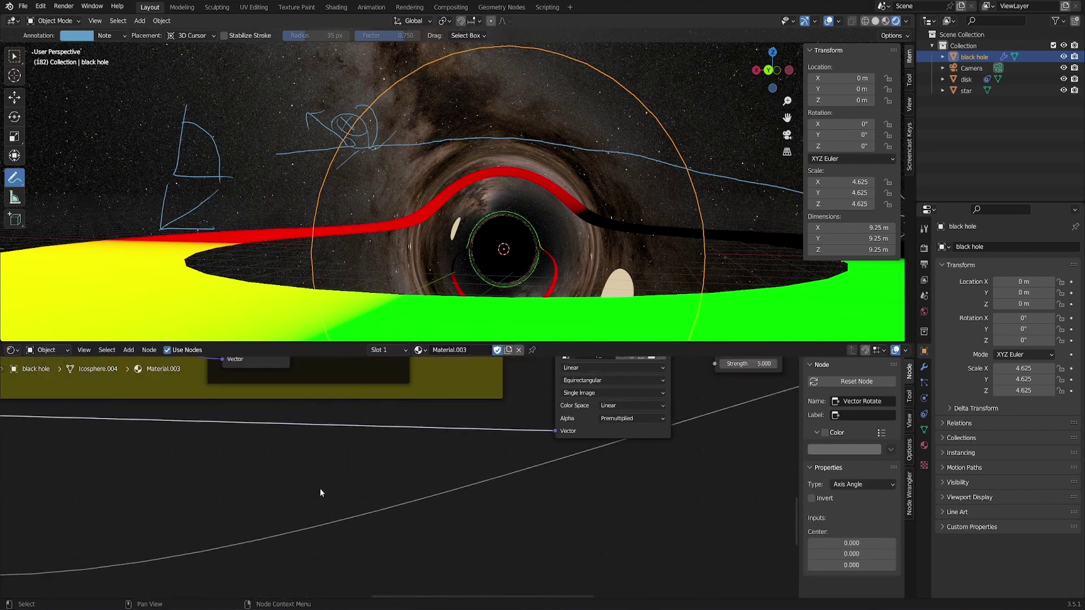
- Select the starmap Environment Texture node in the black hole material
scroll(452, 490, down, 5)
middle_drag(465, 489, 355, 523)
drag(453, 413, 439, 402)
- Inspect the World.001 shader's Environment Texture setup and return to the black hole's object material
click(59, 349)
click(60, 377)
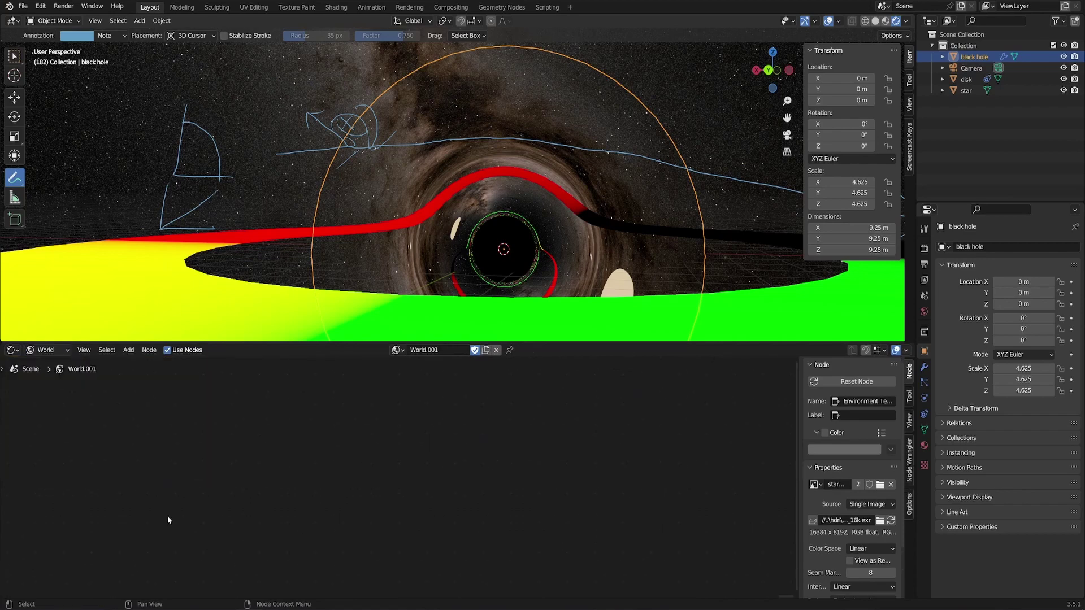
middle_drag(167, 516, 414, 485)
scroll(397, 482, up, 5)
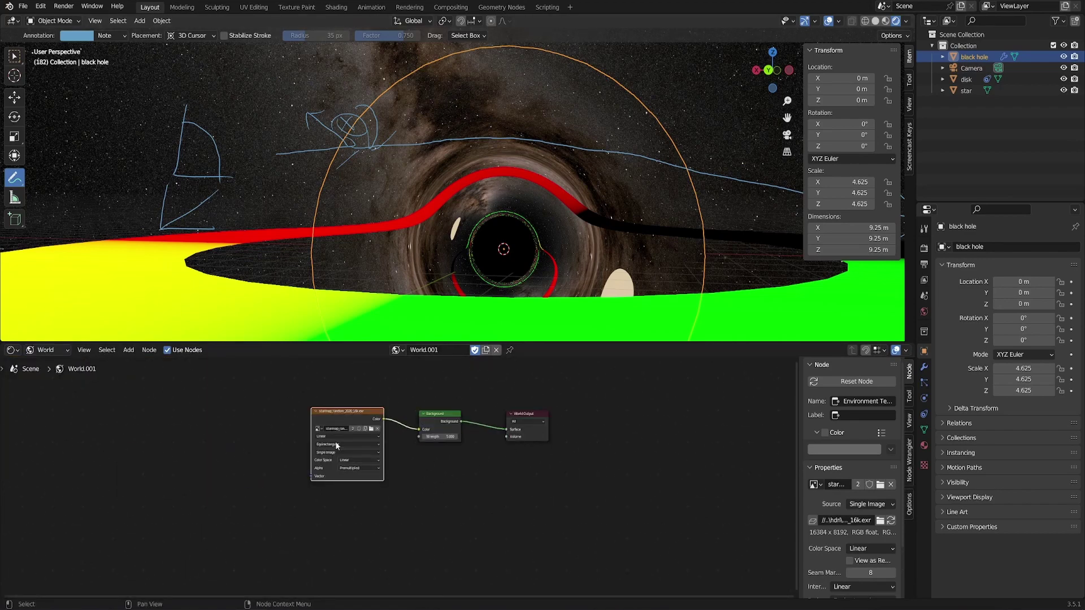
click(46, 350)
click(57, 366)
- Box-select the Emission, Mix Shader and Material Output nodes around the STAR SHADER and DISK SHADER frames, and clear the selection
middle_drag(527, 458, 324, 419)
scroll(617, 480, up, 4)
drag(310, 387, 781, 547)
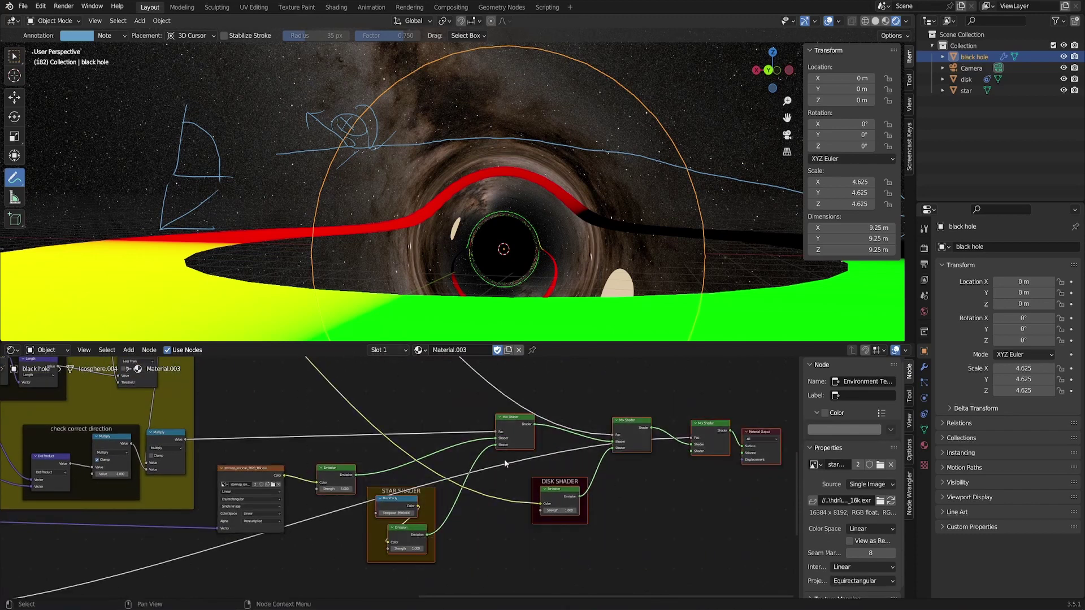
click(492, 528)
- Select in turn the Less Than node, the 0.200 Value node and the smoothing frame's Divide node
middle_drag(25, 571, 661, 431)
mouse_move(504, 478)
mouse_down()
mouse_move(505, 463)
mouse_move(500, 480)
mouse_up()
middle_drag(710, 474, 775, 455)
scroll(443, 470, up, 4)
middle_drag(220, 477, 382, 432)
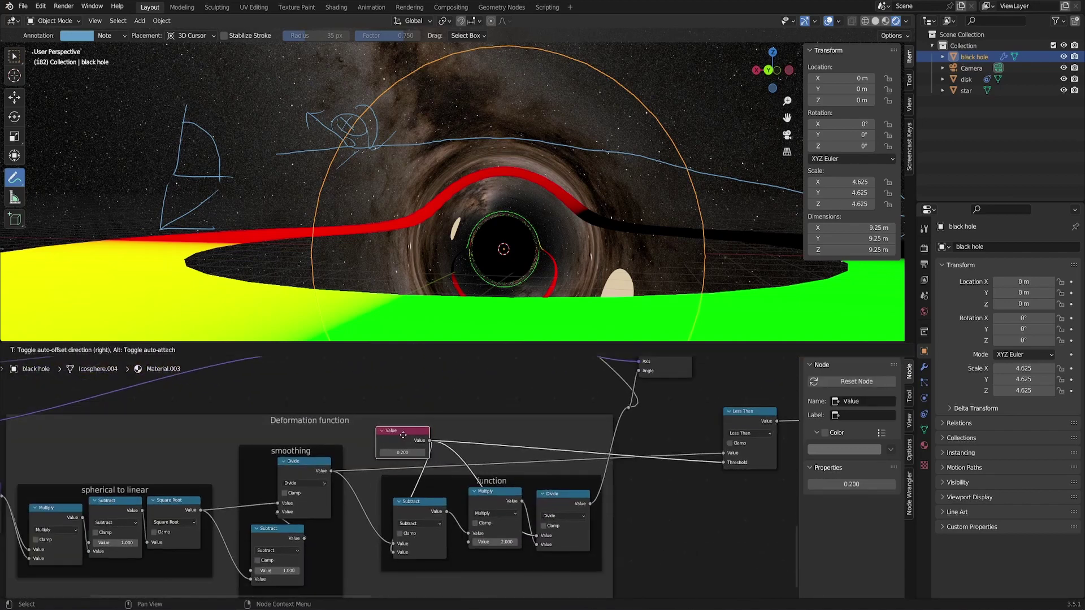
click(306, 467)
- Disconnect the last Mix Shader's Fac input to inspect the black hole's interior, and undo the disconnection
middle_drag(308, 469, 121, 596)
middle_drag(537, 249, 576, 320)
scroll(553, 225, up, 4)
mouse_move(542, 252)
middle_down()
mouse_move(517, 233)
mouse_move(546, 233)
middle_up()
middle_drag(761, 418, 404, 539)
scroll(404, 540, up, 2)
scroll(405, 538, up, 1)
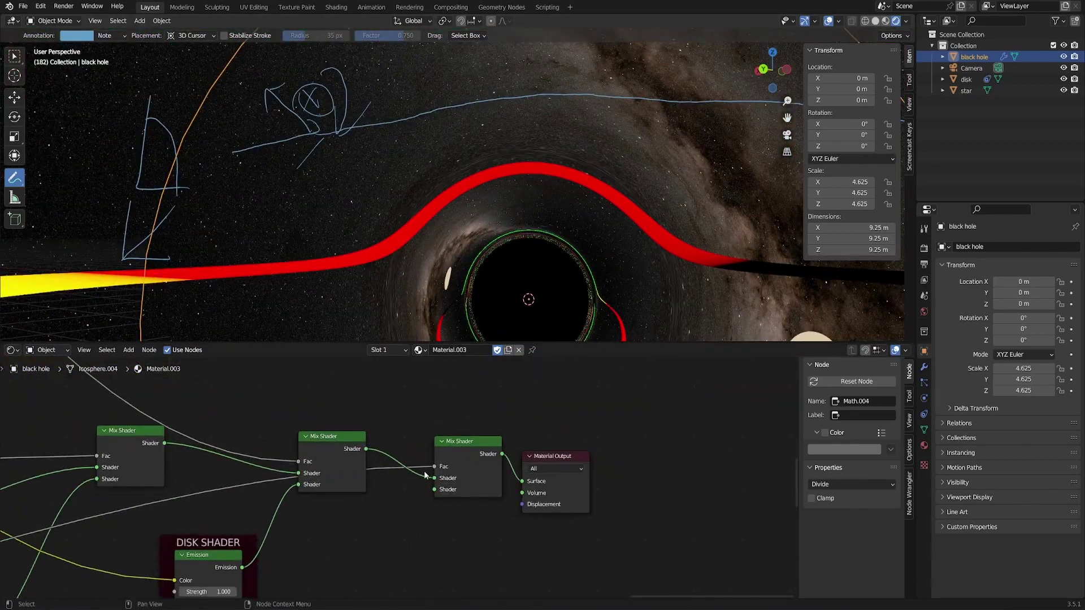
drag(434, 467, 439, 421)
scroll(547, 305, up, 1)
middle_drag(548, 303, 435, 122)
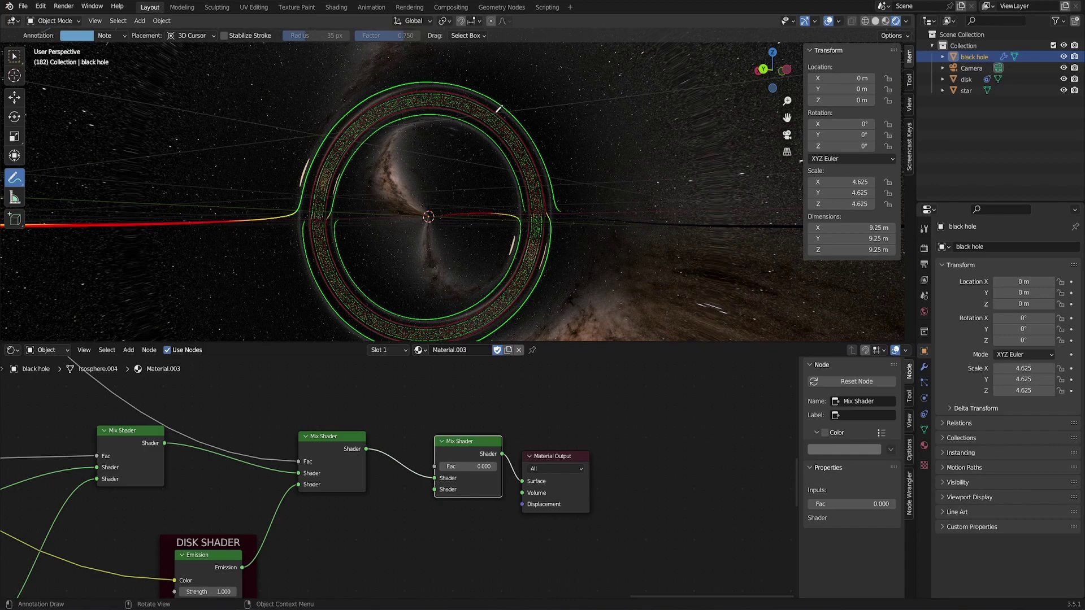
scroll(403, 472, down, 6)
key(ctrl+z)
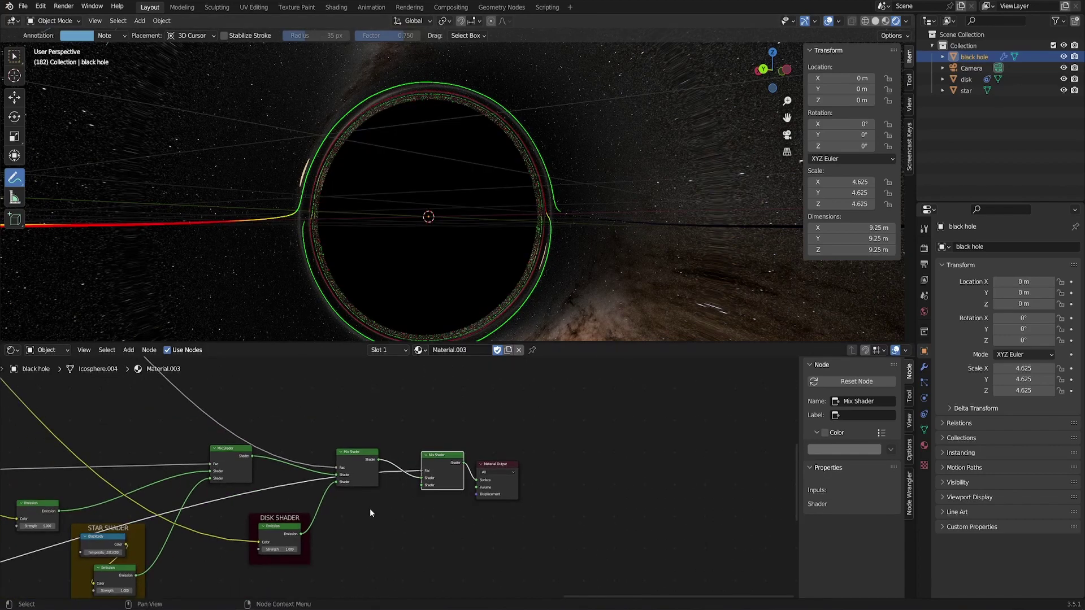
- Box-select the nodes from the Geometry node through the Deformation function frame to the Less Than node
mouse_move(313, 521)
middle_down()
mouse_move(582, 498)
mouse_move(717, 456)
middle_up()
scroll(406, 486, down, 5)
middle_drag(378, 516, 613, 467)
middle_drag(408, 461, 611, 438)
middle_drag(685, 508, 656, 494)
drag(696, 518, 137, 385)
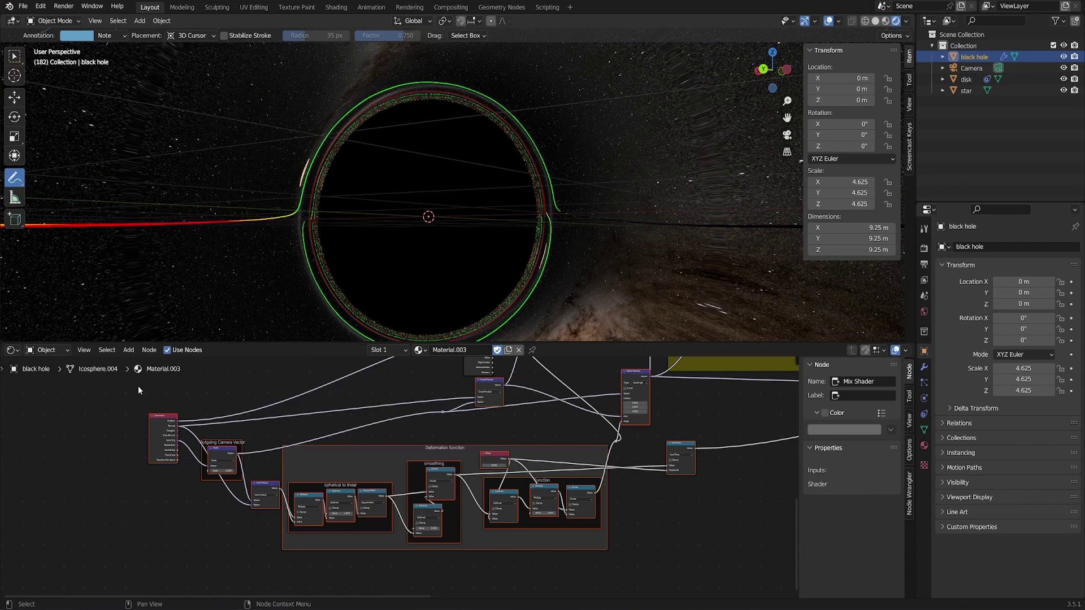
- Inspect the black hole and disk from farther away and from different angles, and clear the node selection
scroll(580, 231, down, 8)
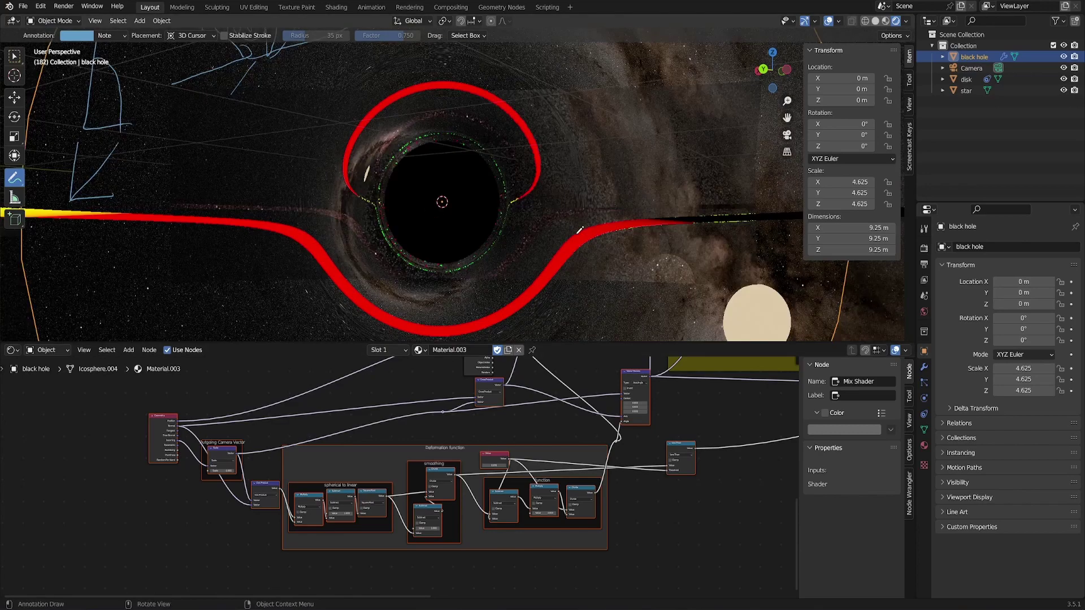
middle_drag(514, 234, 518, 280)
scroll(530, 219, down, 3)
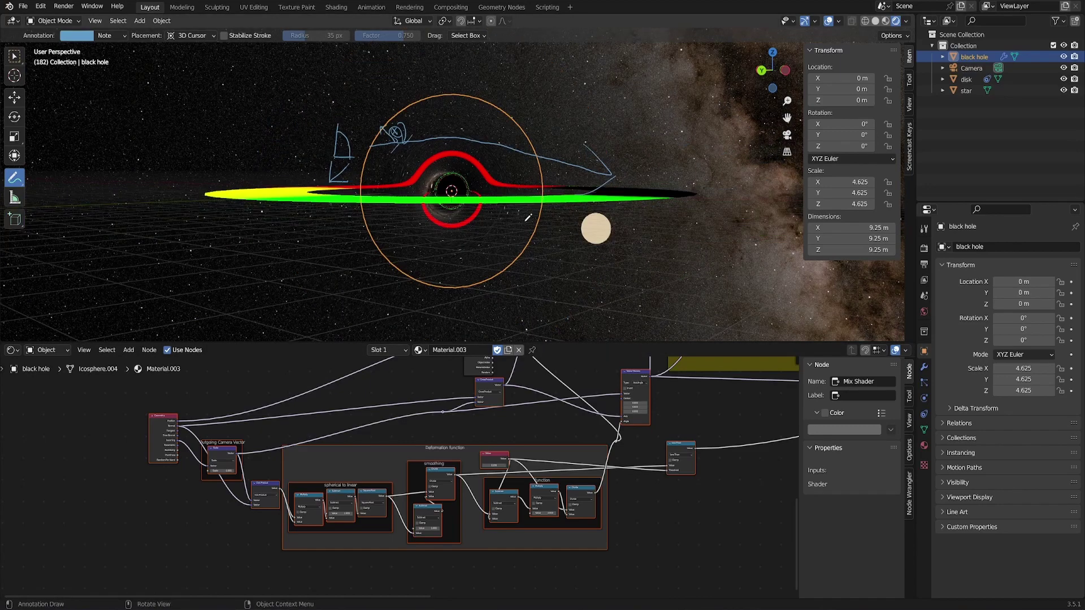
middle_drag(530, 219, 552, 257)
key(Home)
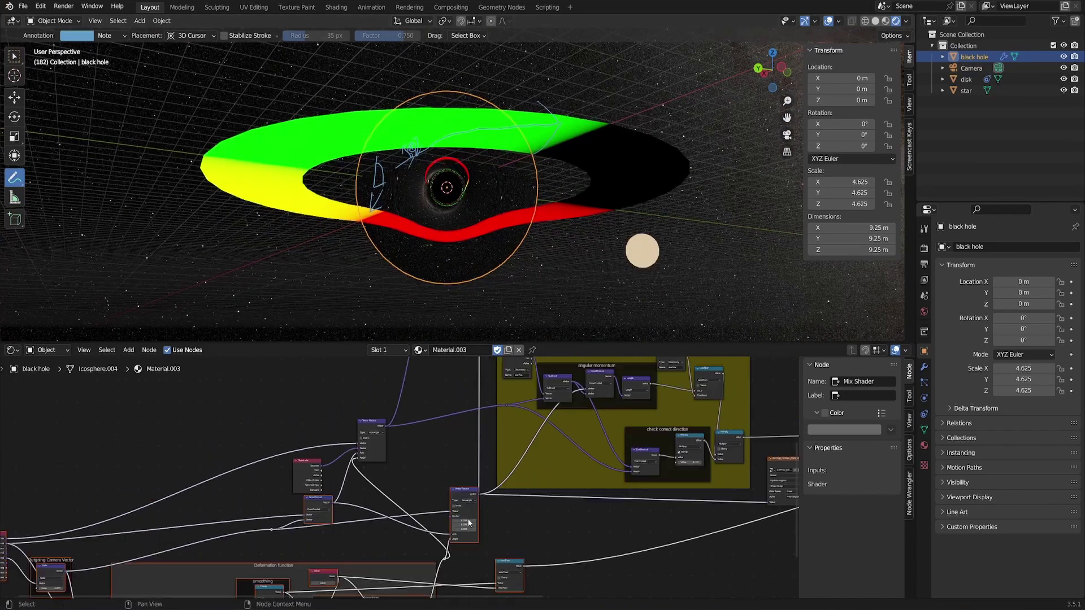
click(574, 439)
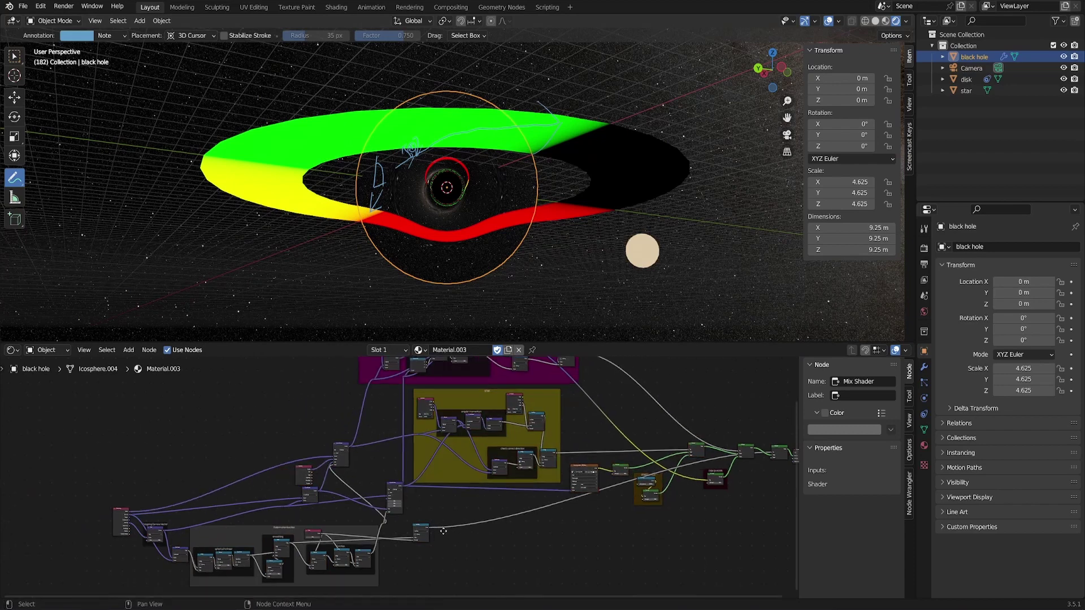
- Highlight the outgoing camera vector and Deformation function nodes with a box selection once more, and deselect them
middle_drag(444, 531, 518, 489)
scroll(528, 536, up, 4)
middle_drag(528, 541, 576, 507)
scroll(591, 518, up, 3)
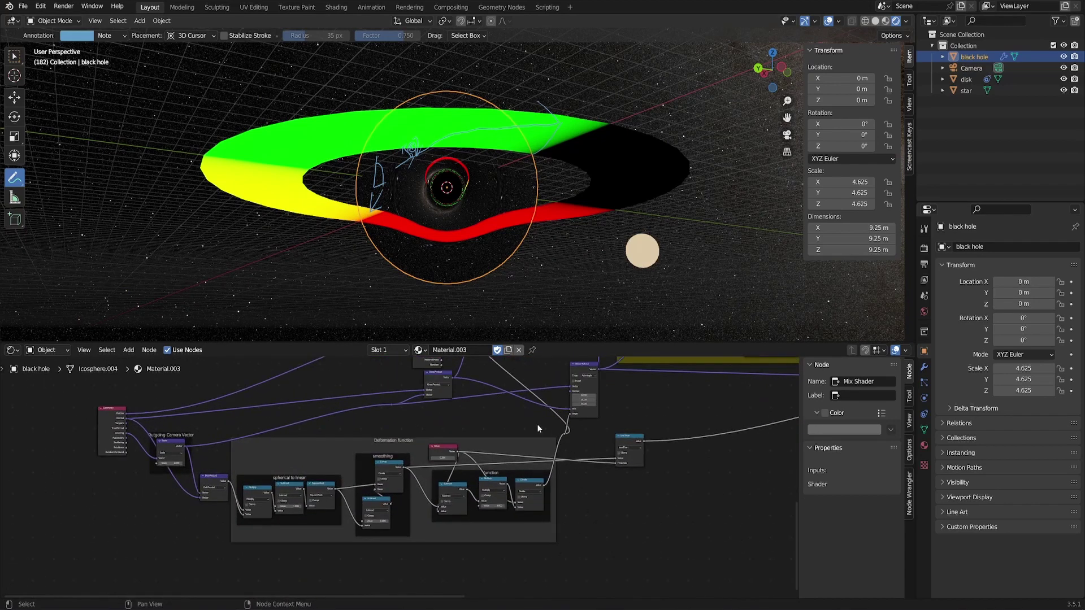
middle_drag(535, 424, 555, 416)
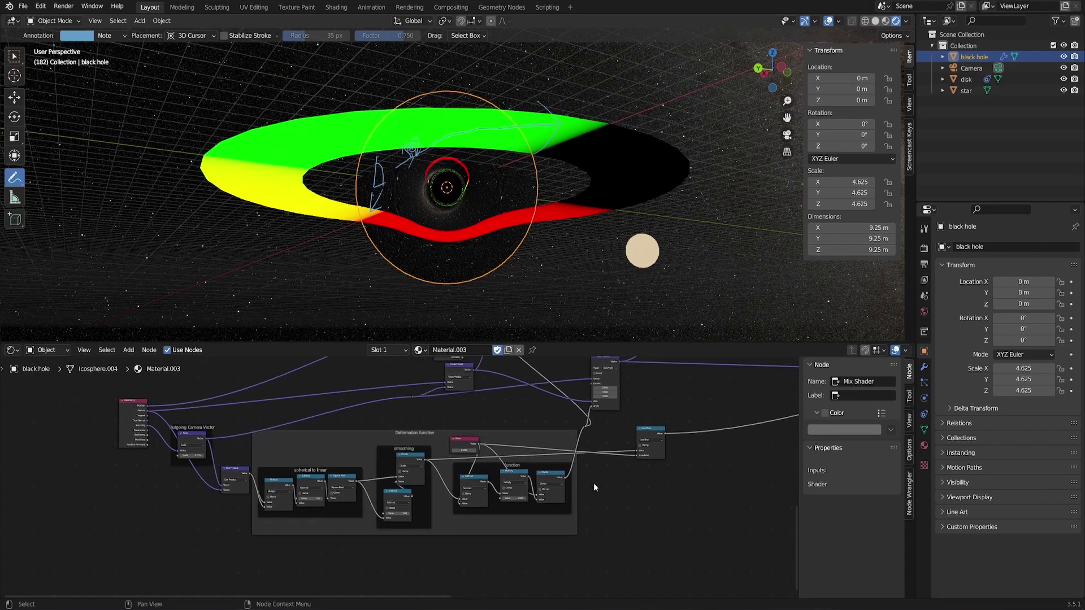
drag(668, 542, 103, 374)
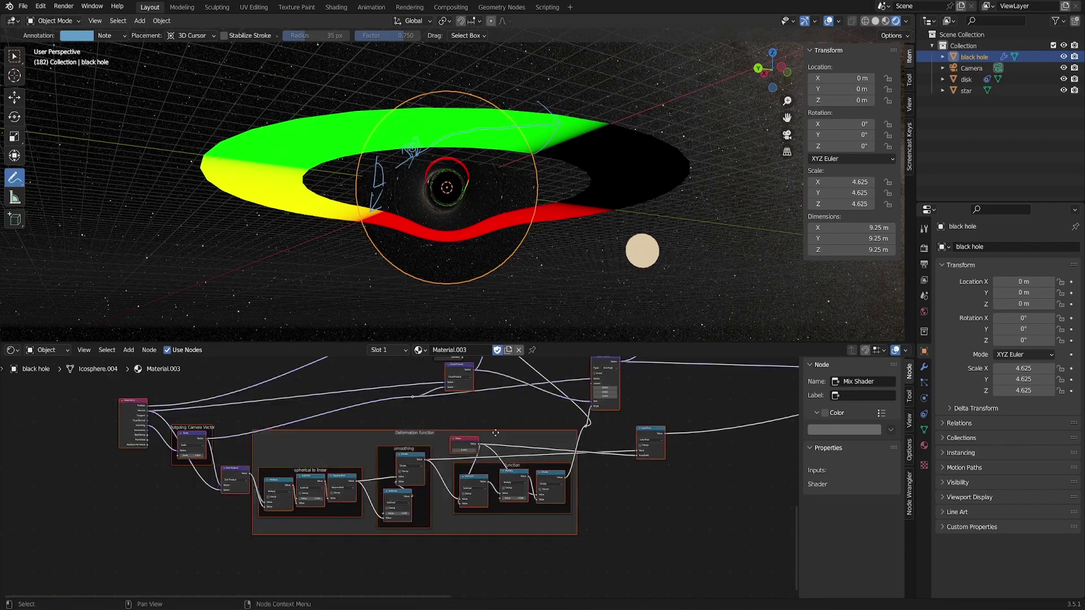
click(495, 422)
- Trace the rotated vector to the starmap texture's Emission node, select that node, and follow the chain to the final shaders
middle_drag(526, 417, 187, 514)
drag(588, 436, 585, 433)
click(659, 428)
scroll(658, 428, right, 10)
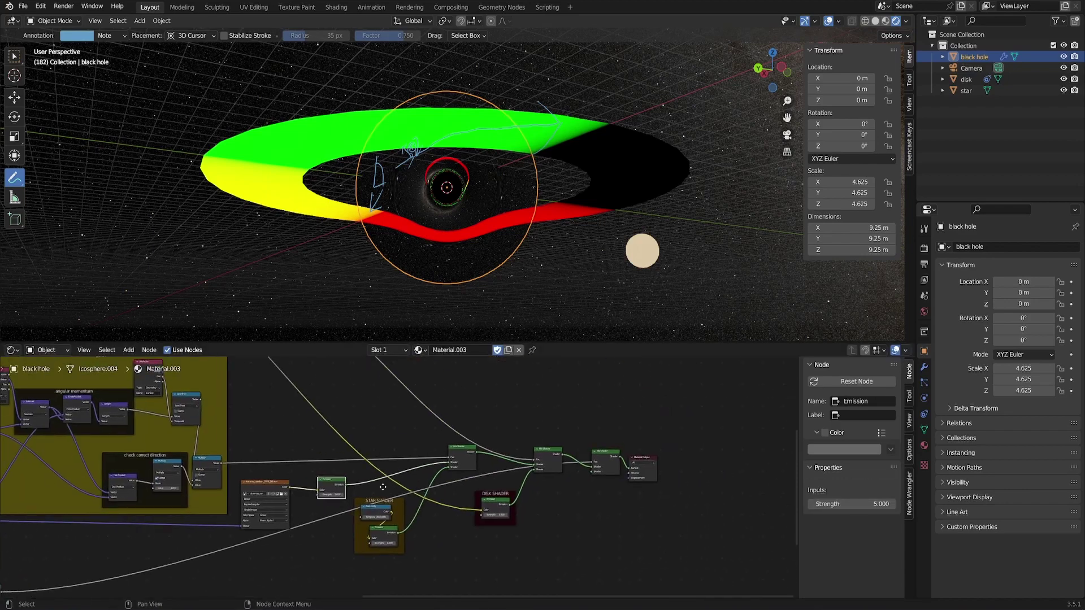
scroll(473, 425, up, 2)
scroll(645, 489, right, 5)
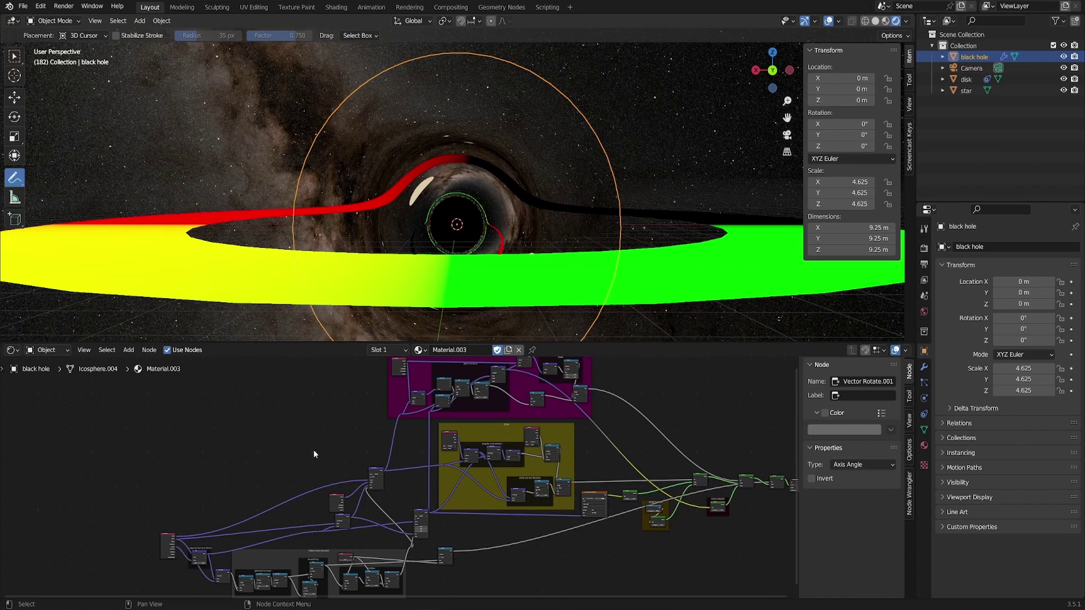
- Select the Vector Rotate node above the Object Info node and annotate incoming and outgoing ray arrows at the black hole sphere's opposite edges
scroll(314, 454, up, 5)
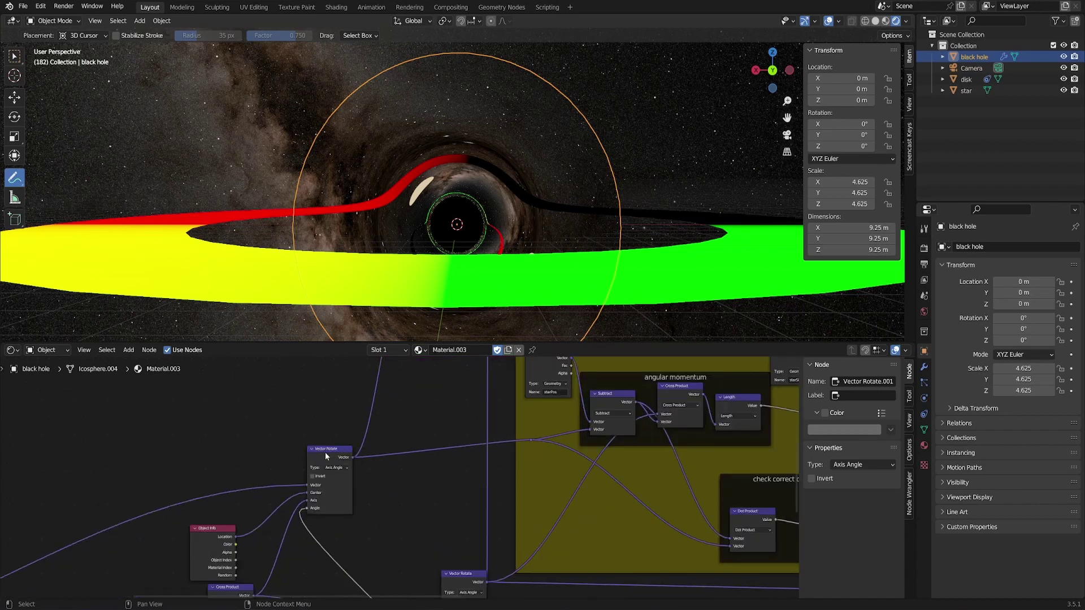
drag(326, 453, 331, 454)
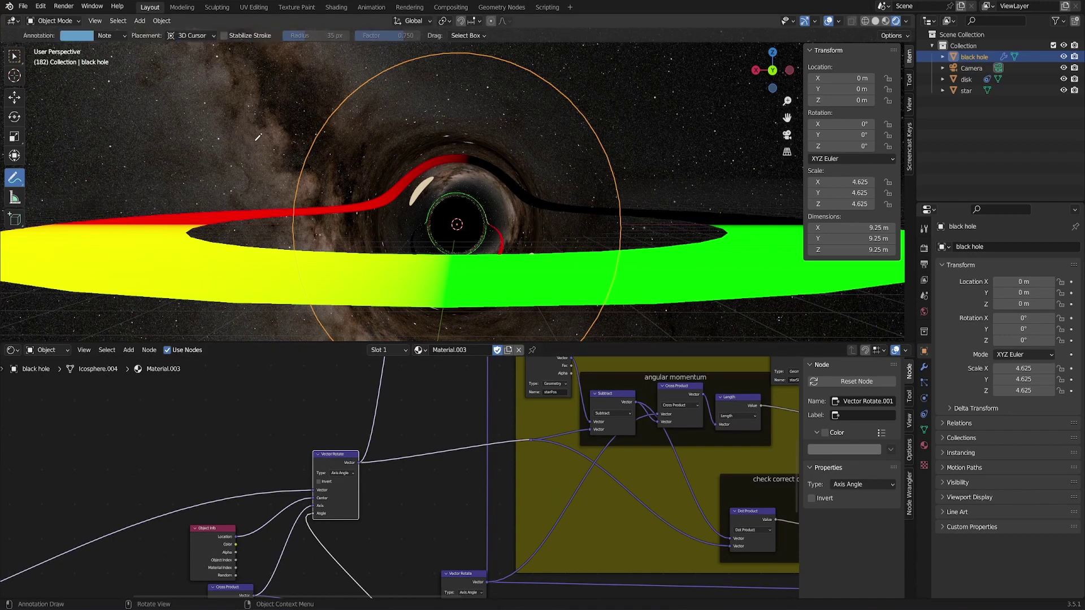
mouse_move(251, 141)
mouse_down()
mouse_move(317, 133)
mouse_move(307, 143)
mouse_move(291, 118)
mouse_move(305, 116)
mouse_up()
mouse_move(613, 170)
mouse_down()
mouse_move(672, 195)
mouse_move(661, 180)
mouse_up()
drag(672, 195, 648, 196)
drag(612, 170, 654, 163)
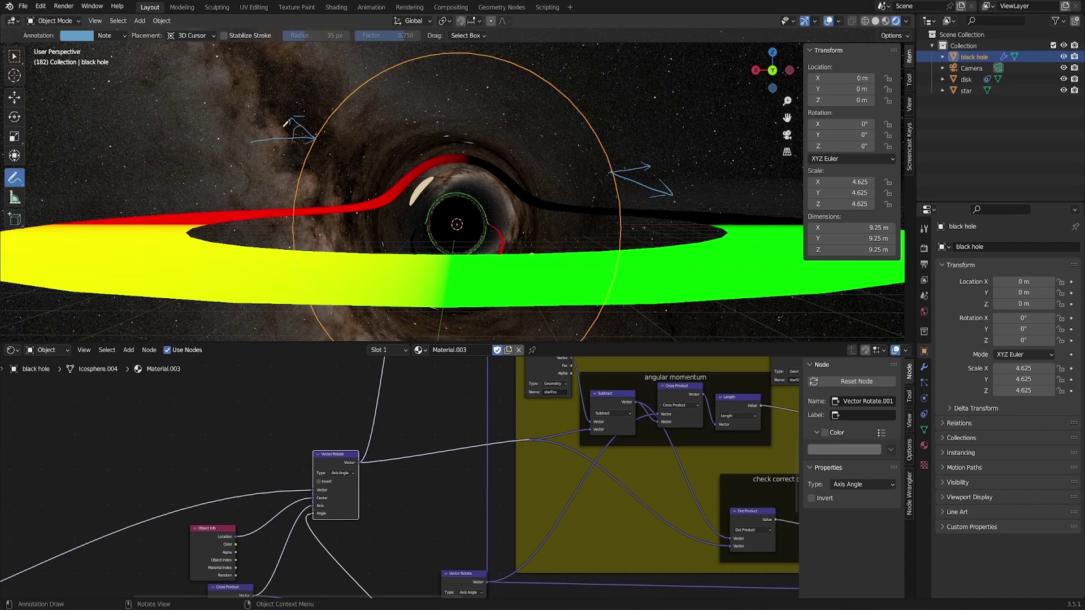
- Label the angles between both pairs of ray arrows with θ
drag(279, 123, 280, 123)
drag(275, 130, 283, 130)
mouse_move(636, 171)
mouse_down()
mouse_move(637, 182)
mouse_move(651, 177)
mouse_up()
- Select in turn the Geometry, Object Info and Cross Product nodes that feed the Vector Rotate node
scroll(398, 532, down, 5)
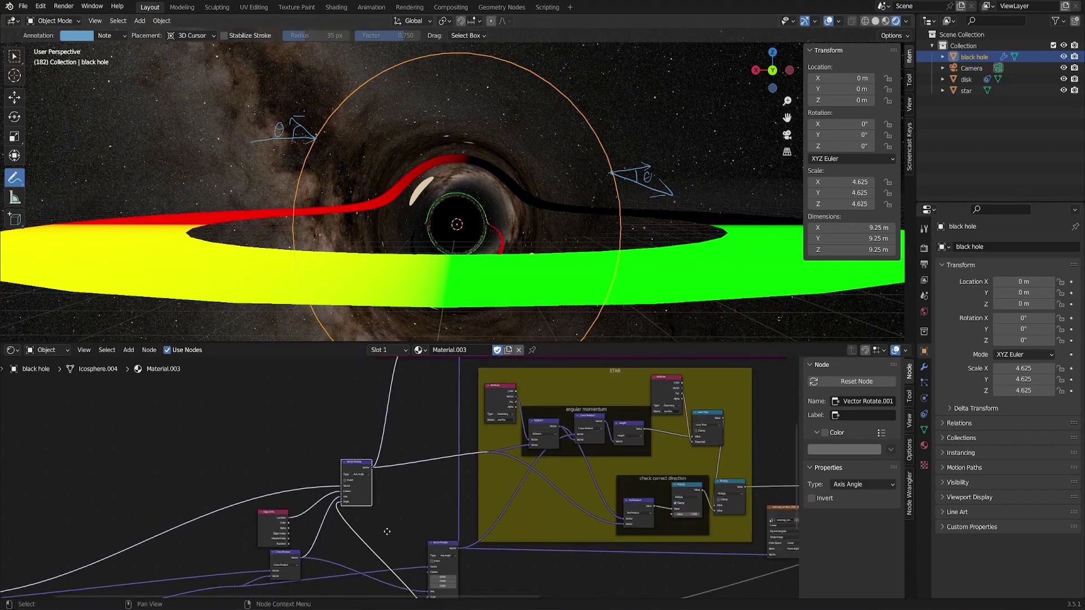
middle_drag(385, 531, 619, 463)
scroll(659, 399, up, 3)
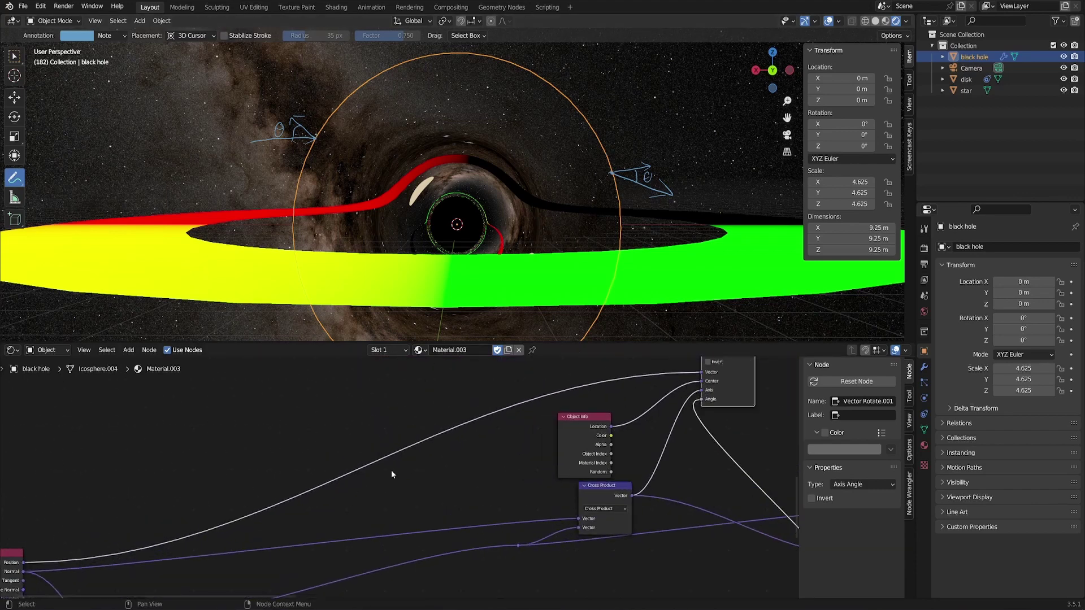
middle_drag(391, 470, 419, 458)
drag(144, 493, 136, 482)
middle_drag(646, 456, 375, 552)
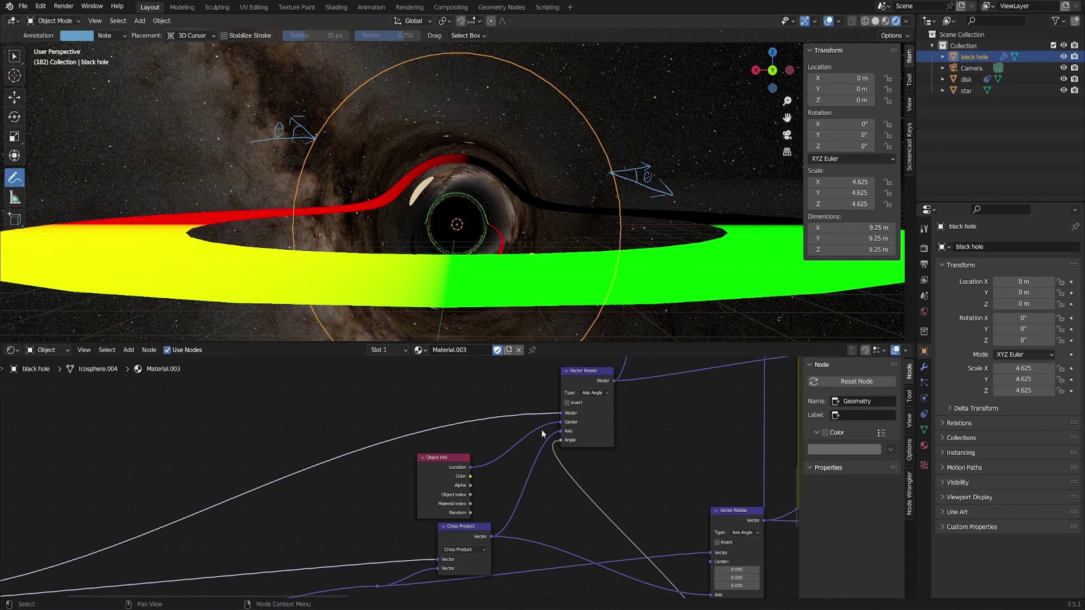
drag(447, 484, 435, 473)
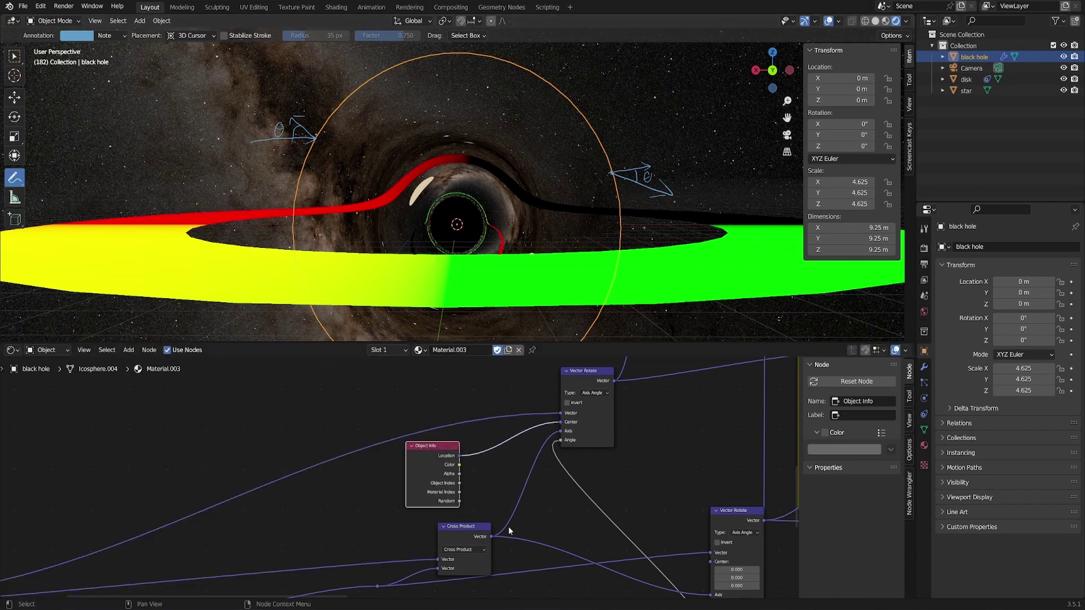
middle_drag(509, 529, 527, 505)
drag(493, 515, 488, 517)
- Follow the Vector Rotate outputs past the STAR frame and select the disk frame containing the gamma solve nodes
middle_drag(642, 501, 530, 432)
scroll(565, 456, down, 5)
middle_drag(582, 541, 526, 547)
middle_drag(537, 473, 518, 501)
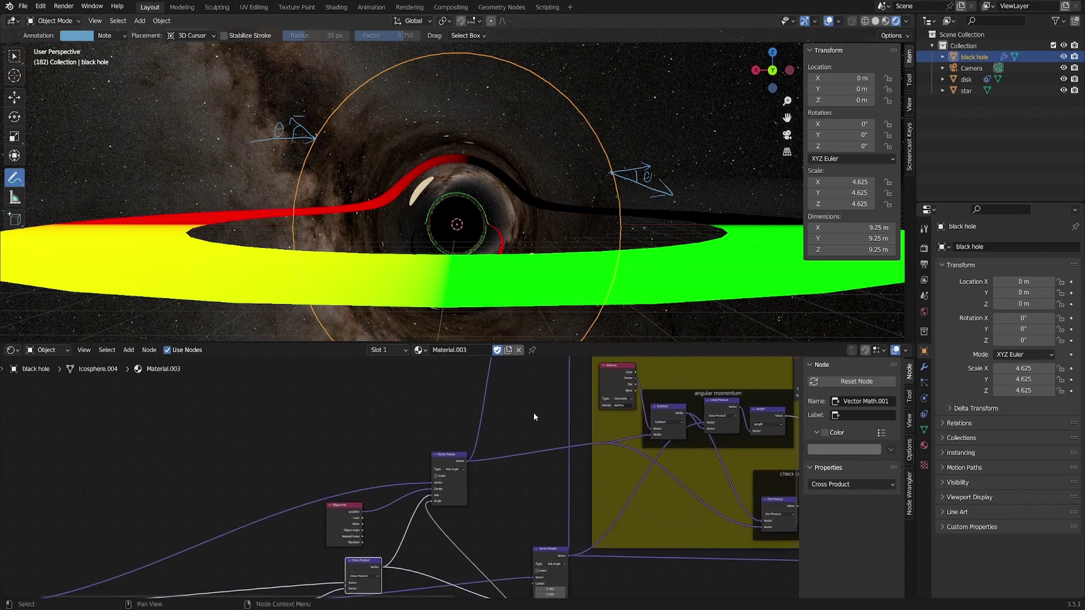
middle_drag(529, 443, 523, 466)
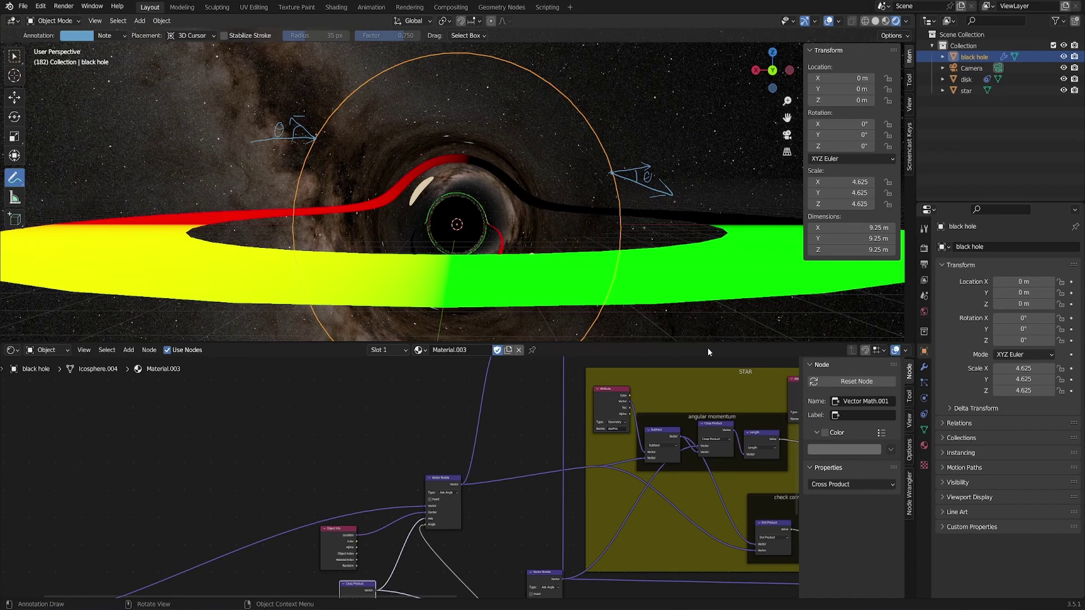
scroll(558, 469, down, 2)
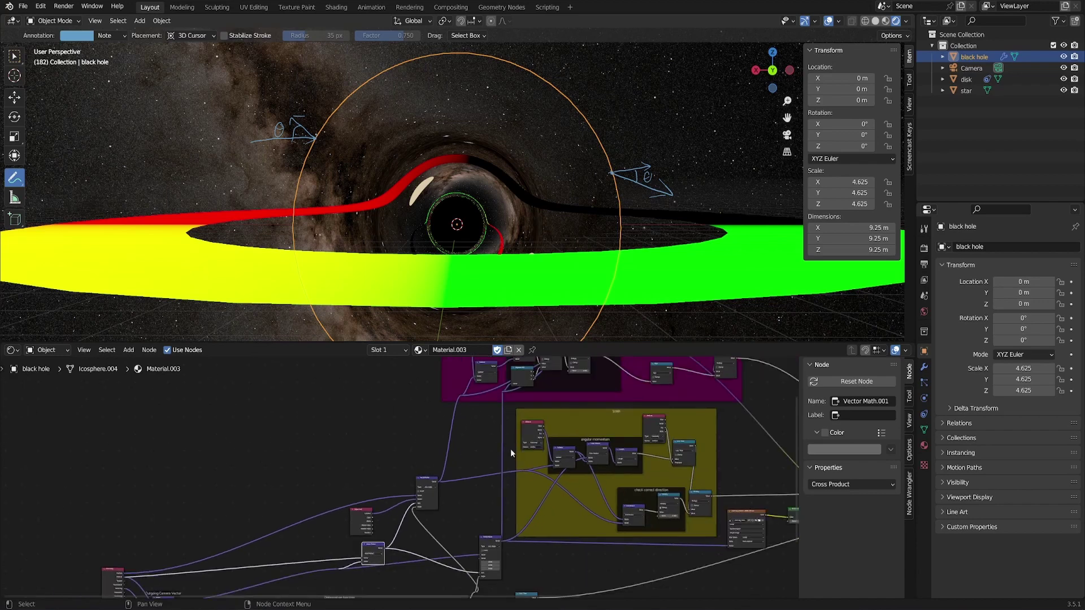
middle_drag(510, 448, 493, 483)
scroll(514, 407, up, 2)
middle_drag(495, 405, 442, 444)
scroll(443, 444, up, 3)
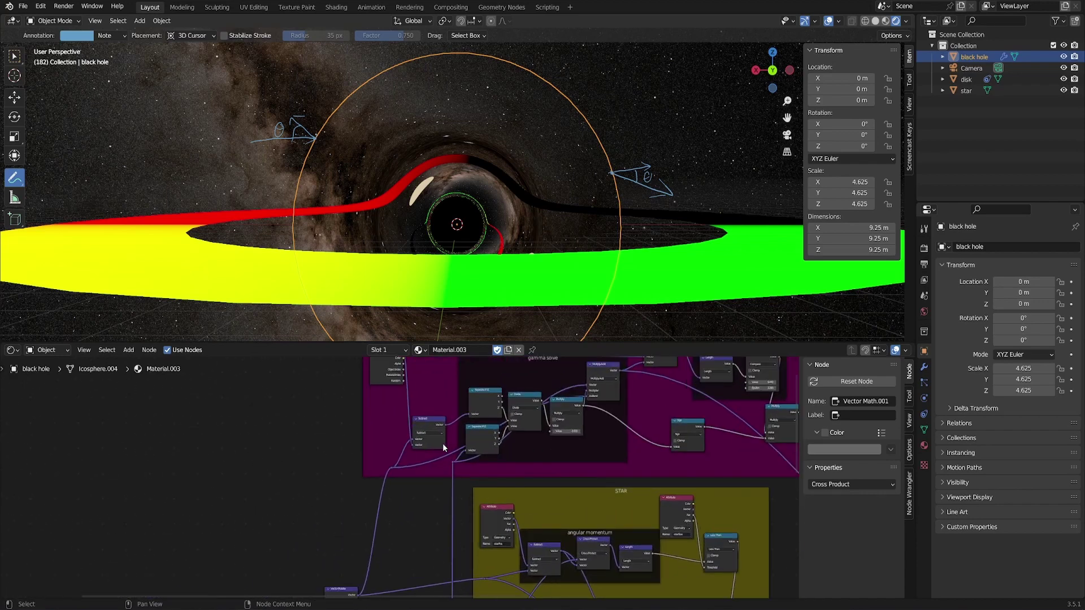
scroll(459, 404, up, 3)
middle_drag(474, 376, 389, 460)
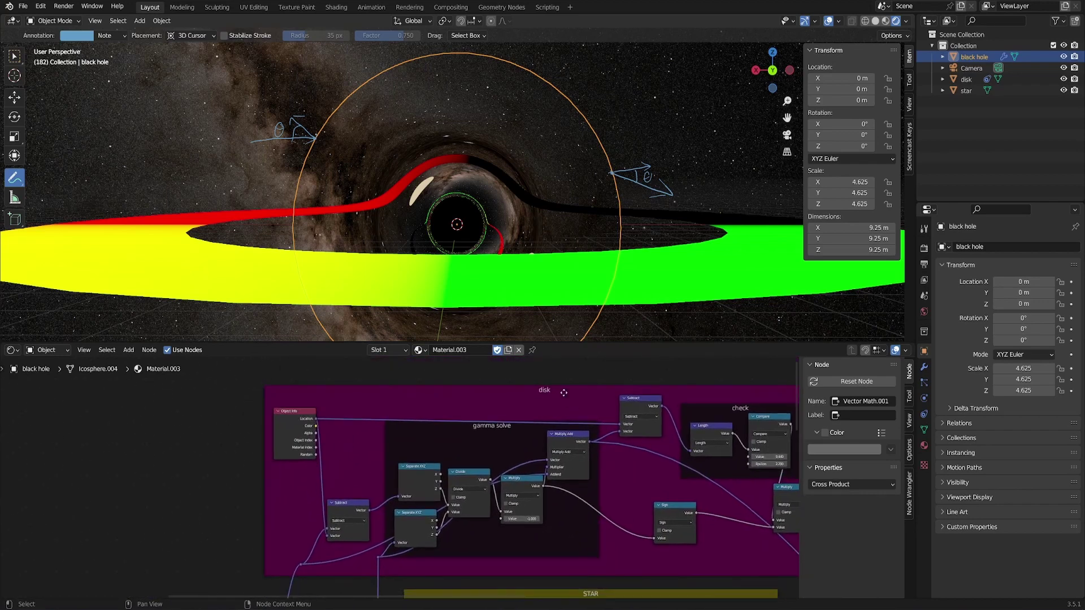
drag(564, 393, 565, 394)
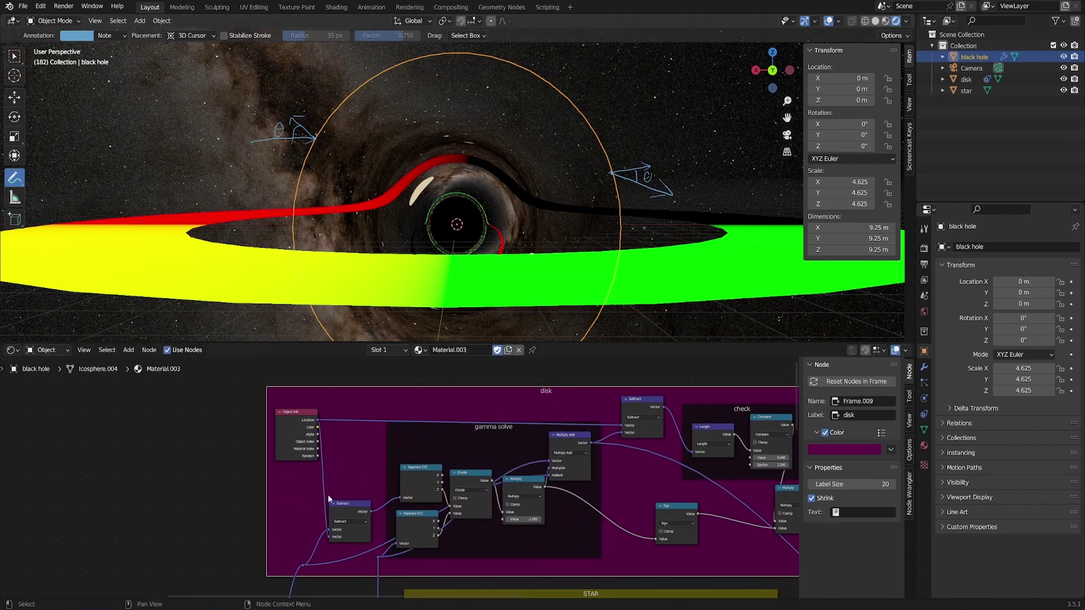
- Annotate a ray from the sphere's edge to a marked point on the disk plane and label it z=0
middle_drag(329, 500, 403, 407)
mouse_move(413, 517)
middle_down()
mouse_move(456, 406)
mouse_move(370, 550)
middle_up()
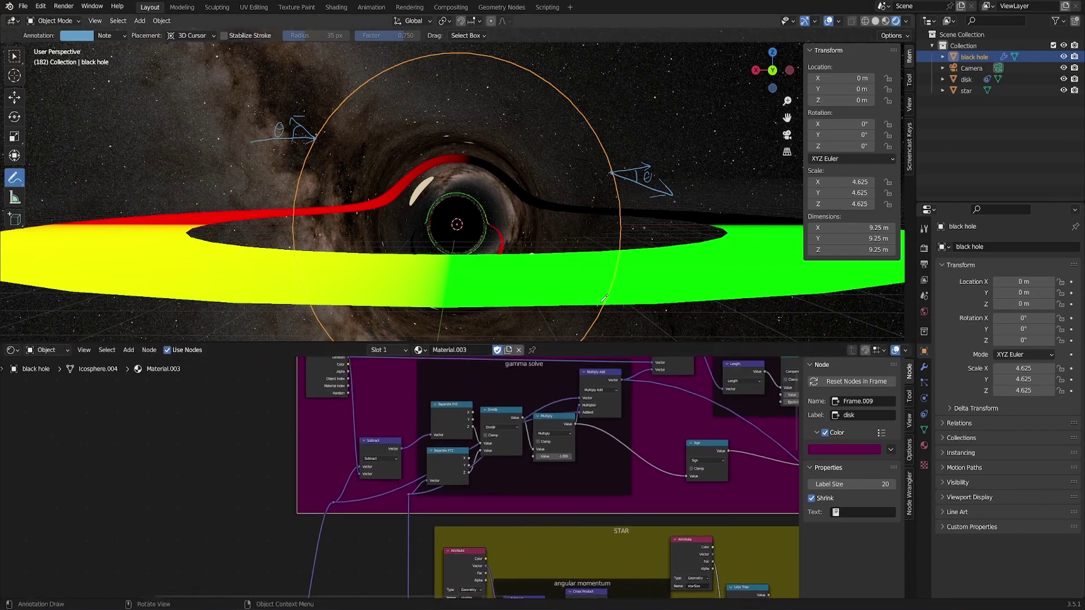
mouse_move(649, 149)
shift+middle_down()
mouse_move(448, 167)
mouse_move(491, 218)
shift+middle_up()
scroll(470, 191, up, 3)
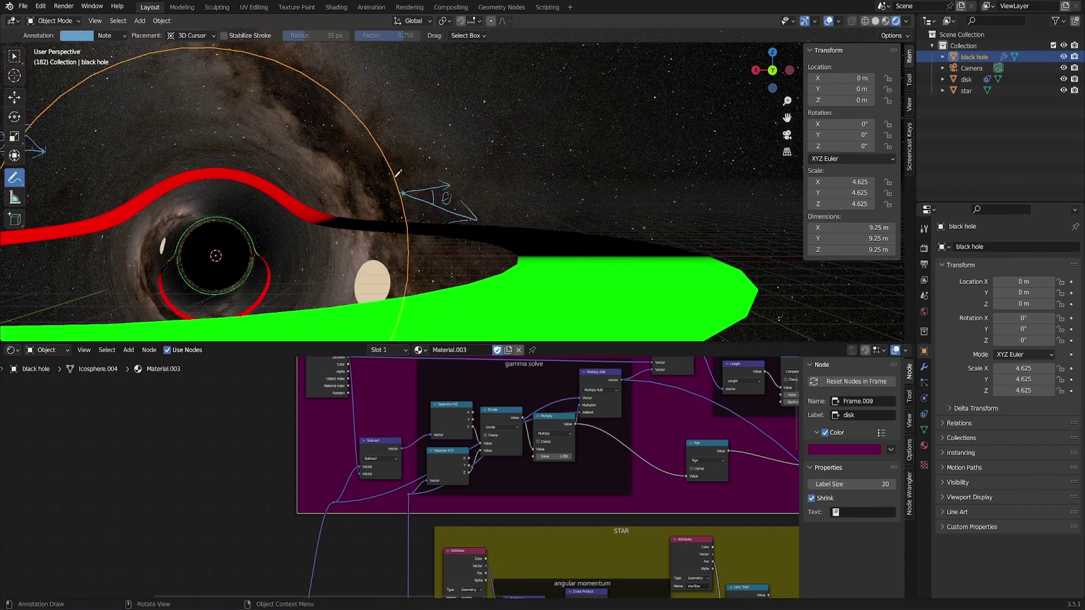
mouse_move(396, 176)
mouse_down()
mouse_move(392, 167)
mouse_move(545, 243)
mouse_up()
mouse_move(515, 213)
mouse_down()
mouse_move(545, 243)
mouse_move(575, 252)
mouse_move(588, 240)
mouse_up()
drag(579, 247, 599, 239)
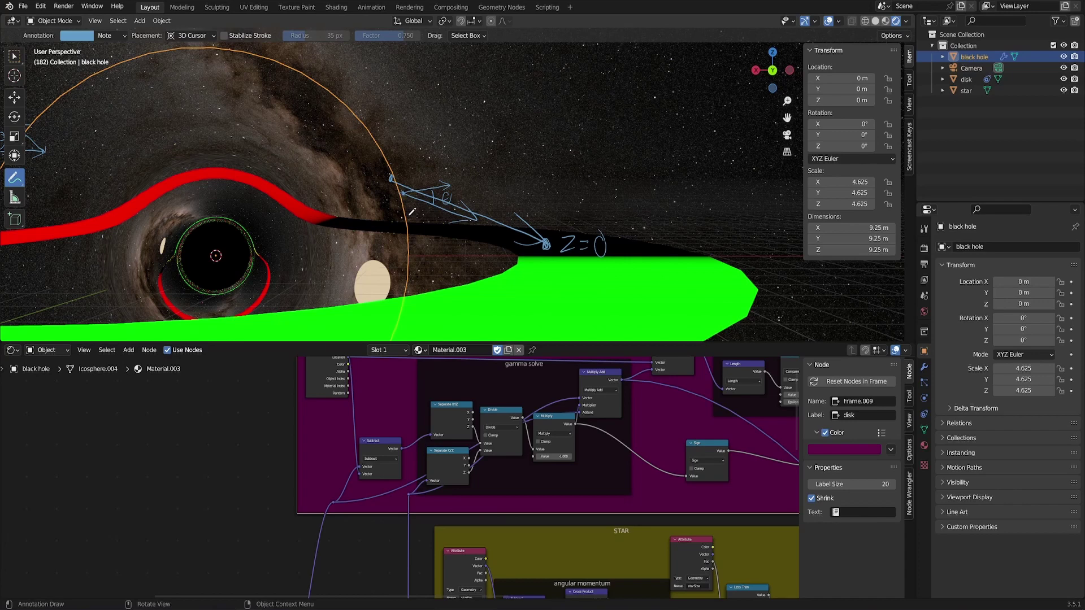
- Select the gamma solve frame and write the viewport equation r_z + λc_z = 0, with brackets beneath r_z and c_z
drag(496, 393, 495, 396)
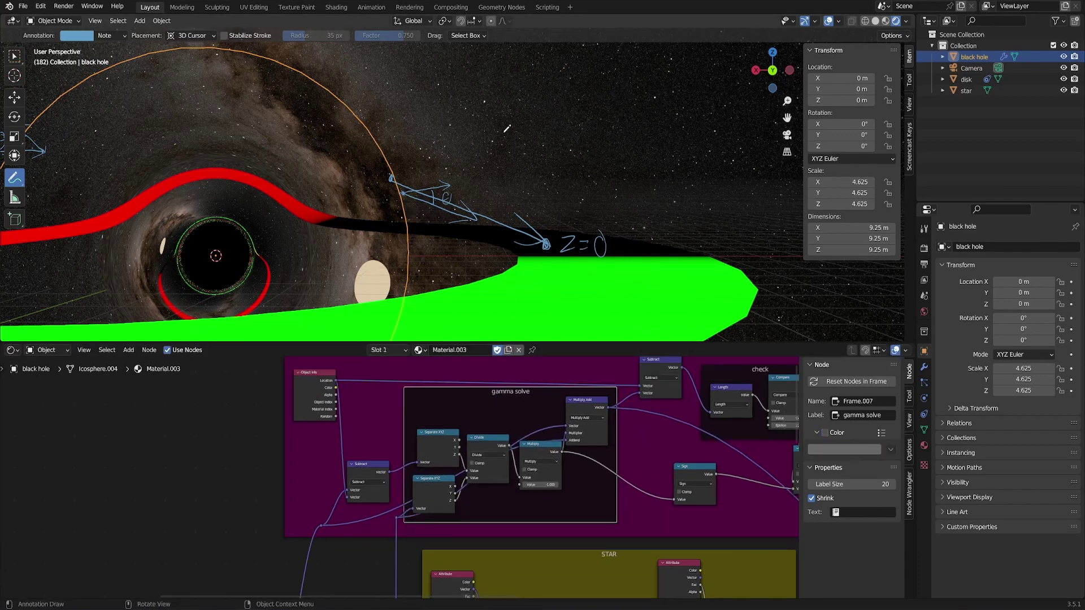
mouse_move(489, 139)
mouse_down()
mouse_move(497, 113)
mouse_move(511, 145)
mouse_move(519, 135)
mouse_up()
mouse_move(511, 126)
mouse_down()
mouse_move(573, 147)
mouse_move(595, 128)
mouse_up()
drag(577, 137, 617, 120)
mouse_move(474, 139)
mouse_down()
mouse_move(501, 156)
mouse_move(512, 141)
mouse_move(543, 157)
mouse_move(576, 146)
mouse_up()
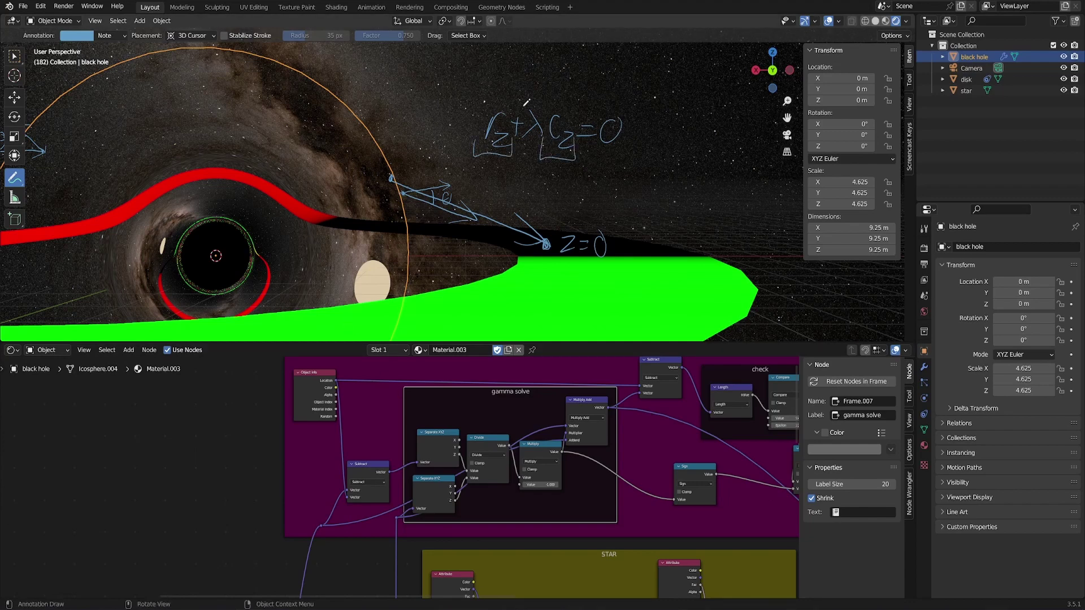
- Write the solved expression λ = -r_z / c_z beside the first equation in the viewport
drag(656, 97, 640, 117)
mouse_move(647, 79)
mouse_down()
mouse_move(671, 122)
mouse_move(693, 104)
mouse_up()
drag(675, 120, 693, 119)
mouse_move(698, 89)
mouse_down()
mouse_move(731, 106)
mouse_move(706, 122)
mouse_move(713, 141)
mouse_move(735, 148)
mouse_up()
- Write the vector expression r + λc below the equations and select the Multiply Add node in the gamma solve frame
mouse_move(618, 194)
mouse_down()
mouse_move(624, 183)
mouse_move(645, 217)
mouse_up()
drag(638, 207, 681, 217)
mouse_move(671, 197)
mouse_down()
mouse_move(660, 217)
mouse_move(698, 219)
mouse_move(704, 179)
mouse_up()
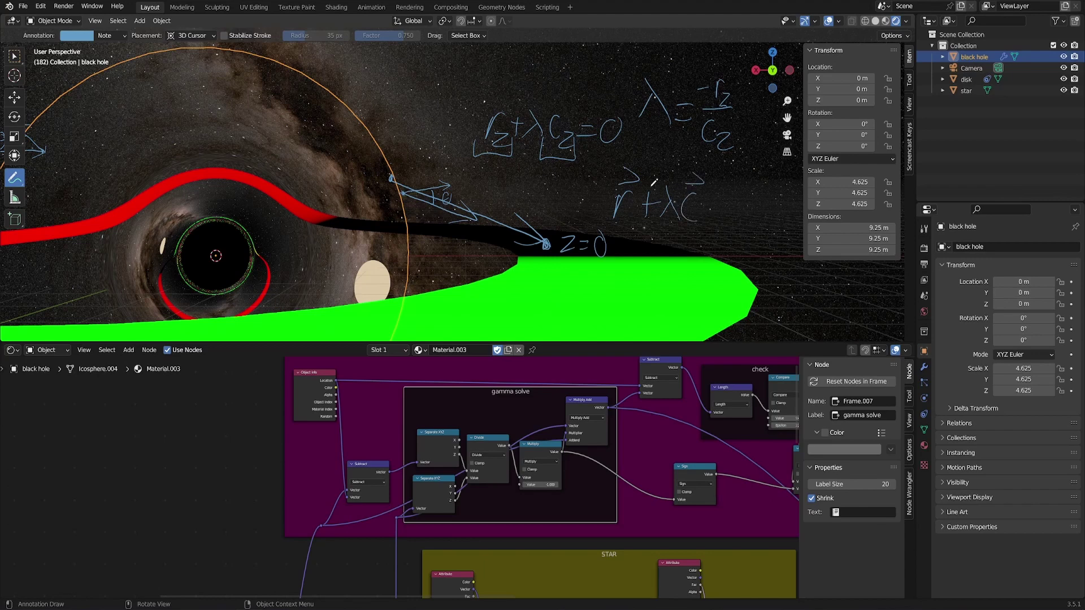
click(586, 400)
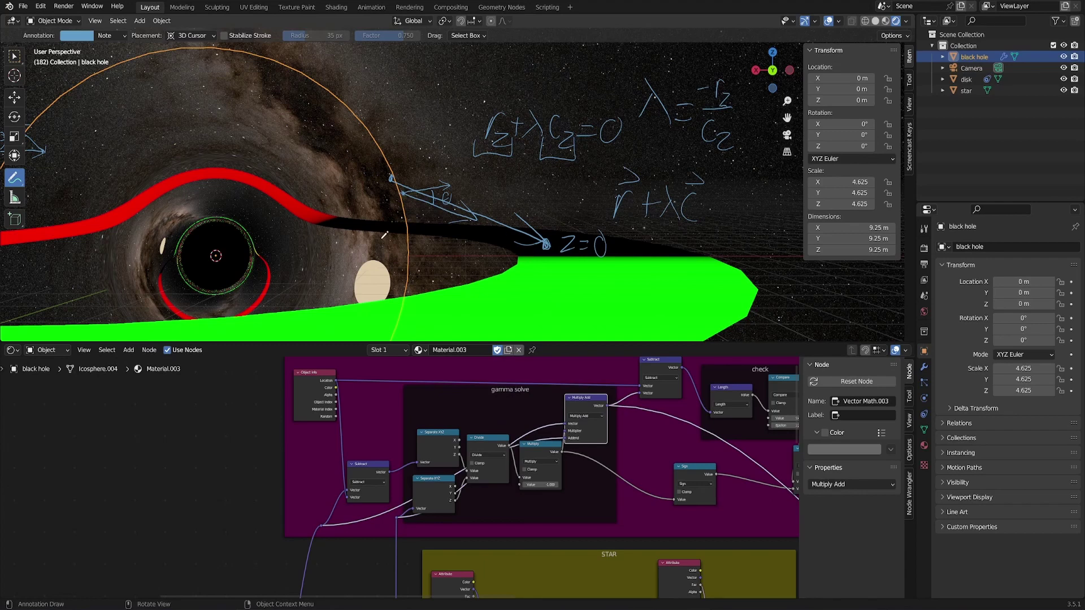
- Select the disk frame's Object Info node, followed by the Compare node in the check frame
scroll(636, 473, down, 1)
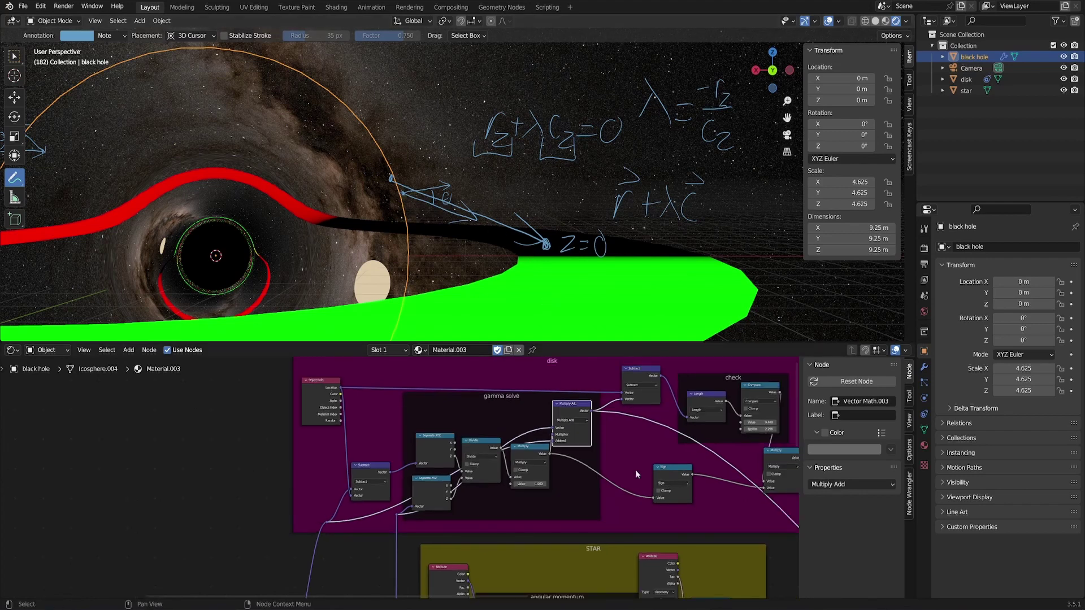
middle_drag(678, 444, 570, 470)
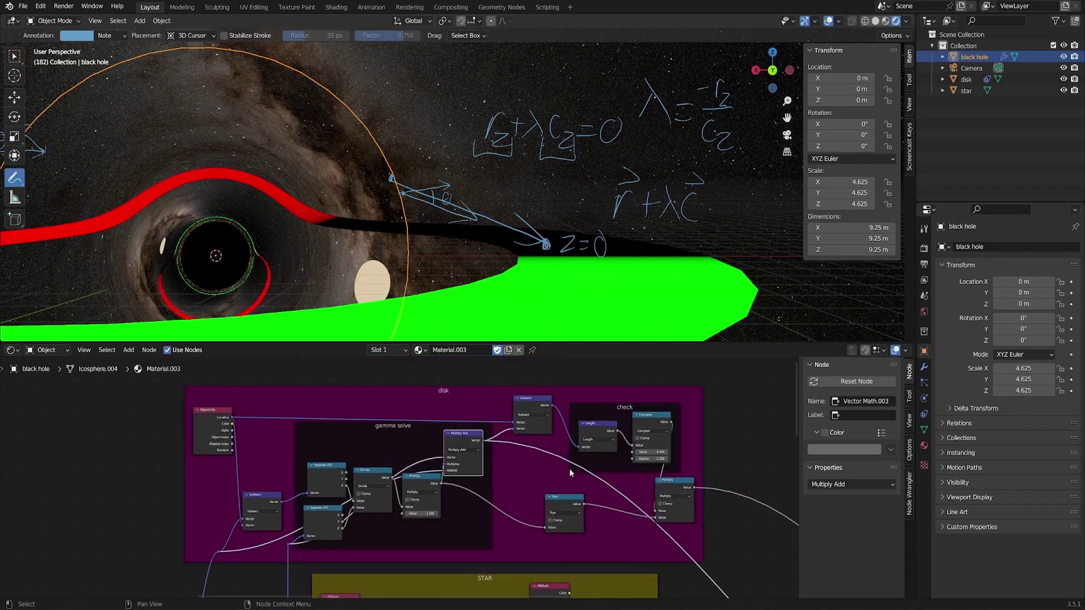
scroll(430, 467, up, 5)
middle_drag(252, 397, 254, 423)
mouse_move(106, 434)
mouse_down()
mouse_move(104, 454)
mouse_move(108, 424)
mouse_move(98, 429)
mouse_up()
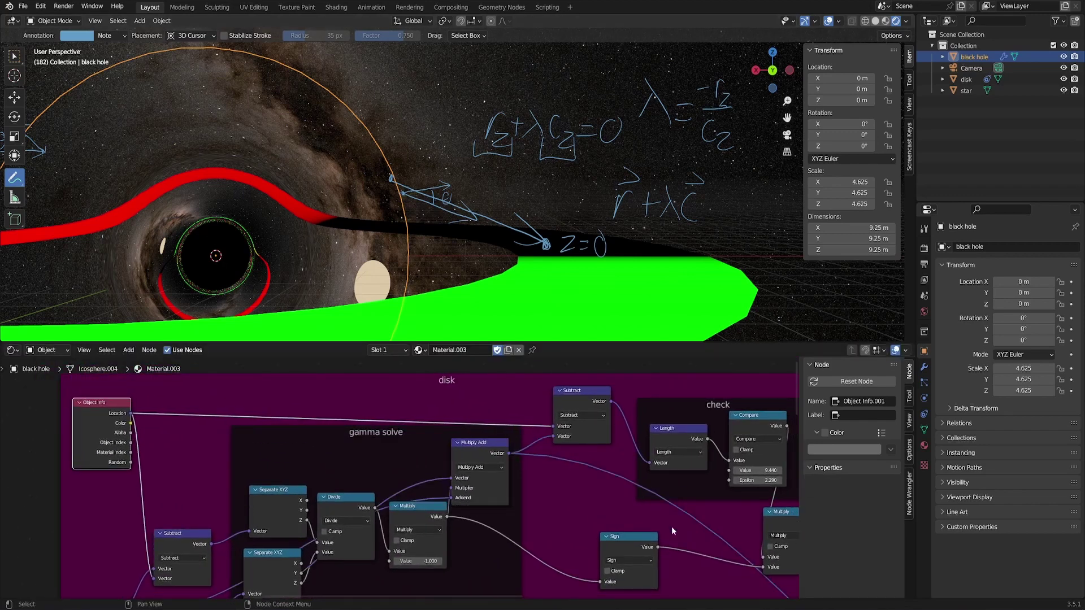
middle_drag(704, 503, 568, 502)
drag(629, 425, 624, 432)
- Try an Epsilon of 6.290 on the Compare node and undo the change
mouse_move(613, 486)
mouse_down()
mouse_move(656, 485)
mouse_move(611, 486)
mouse_move(631, 476)
mouse_move(619, 477)
mouse_up()
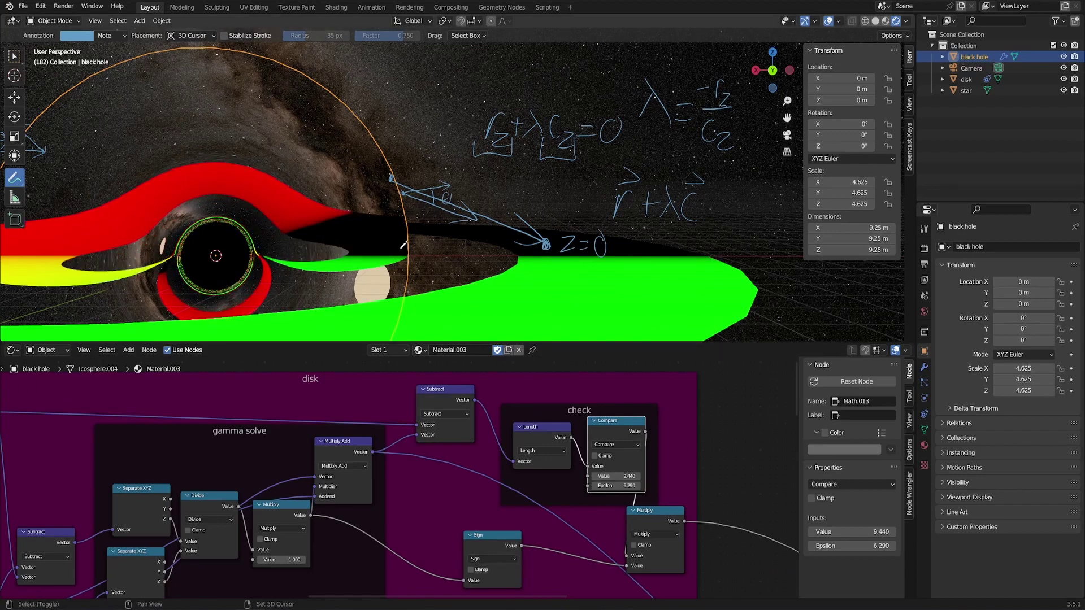
shift+middle_drag(402, 246, 560, 241)
key(ctrl+z)
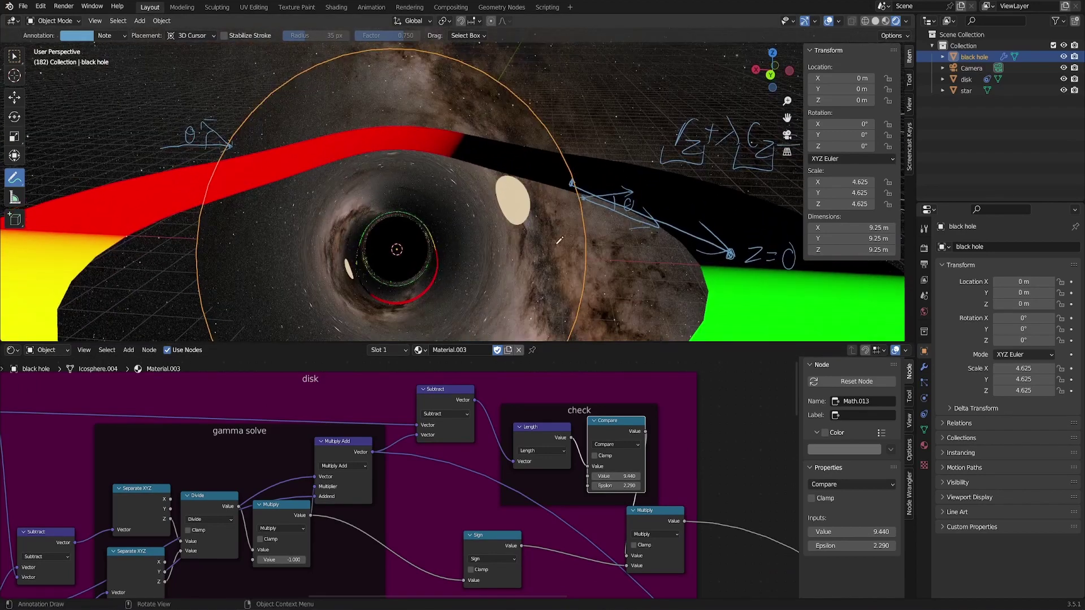
- Compare the disk's rendering with the Sign node unlinked from the disk frame's last Multiply node, and restore the link
middle_drag(498, 542, 504, 455)
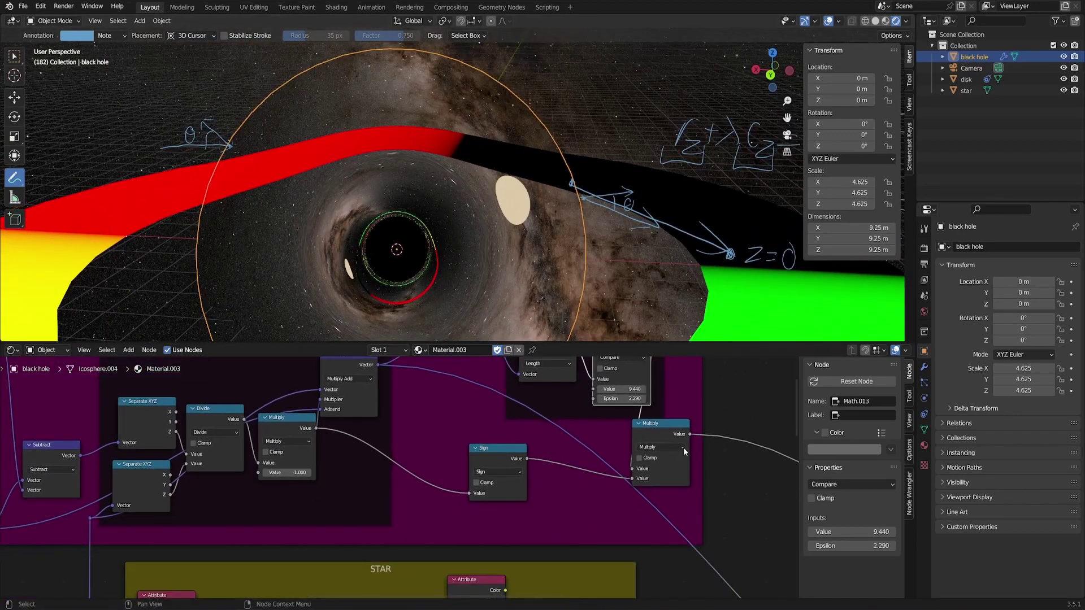
drag(490, 453, 501, 454)
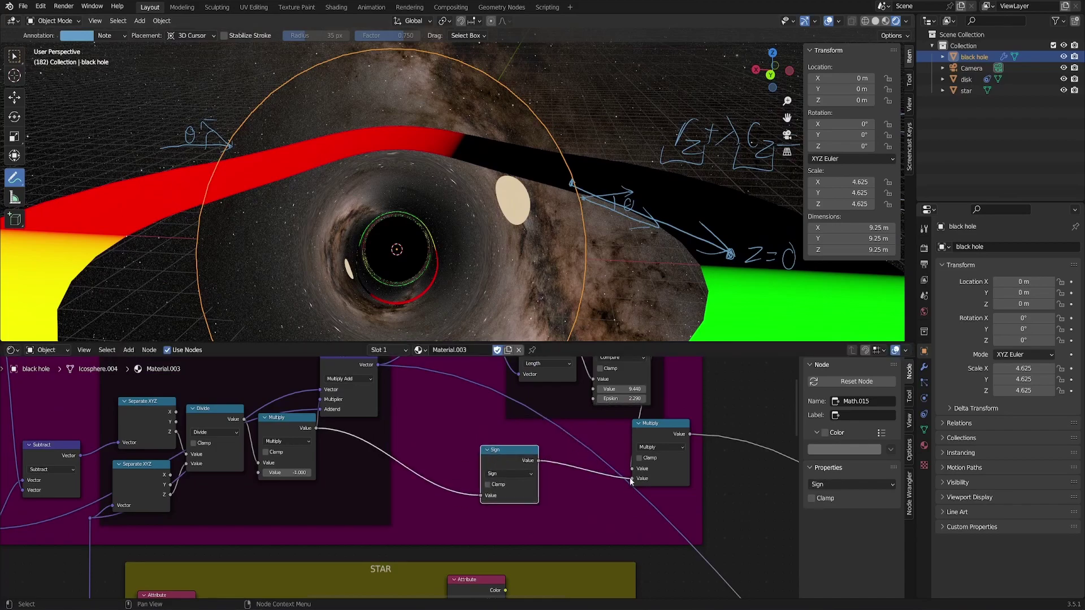
drag(632, 481, 599, 429)
scroll(517, 210, down, 4)
middle_drag(487, 231, 449, 271)
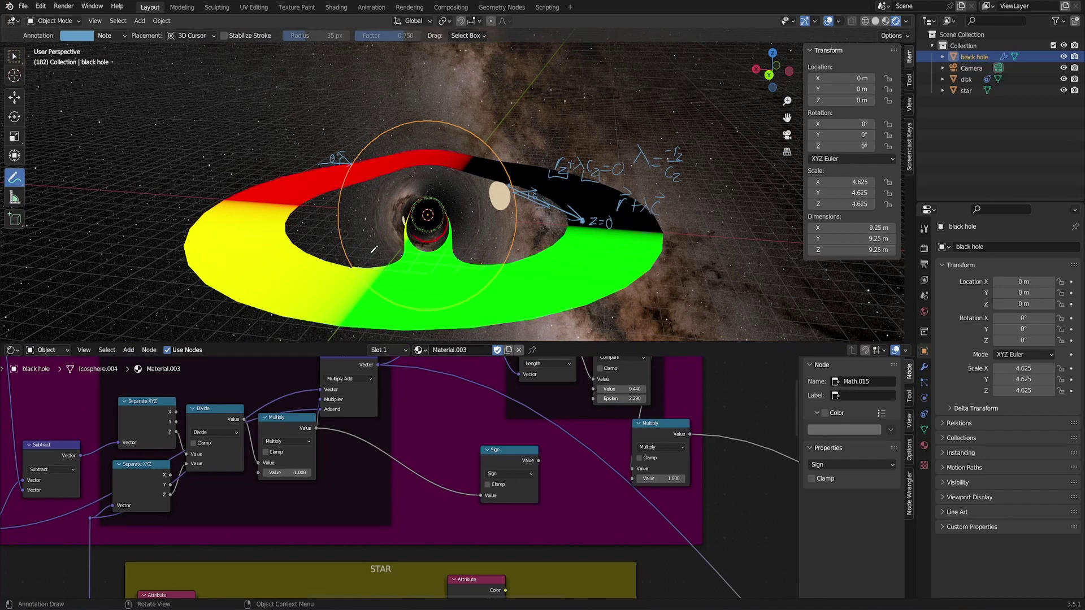
scroll(395, 260, up, 4)
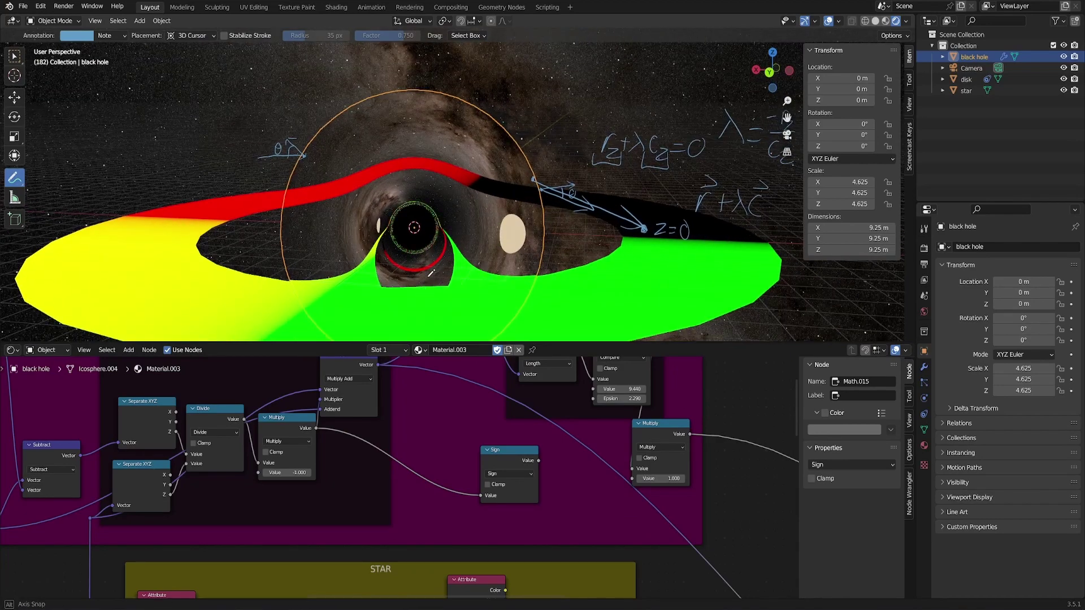
middle_drag(431, 273, 441, 294)
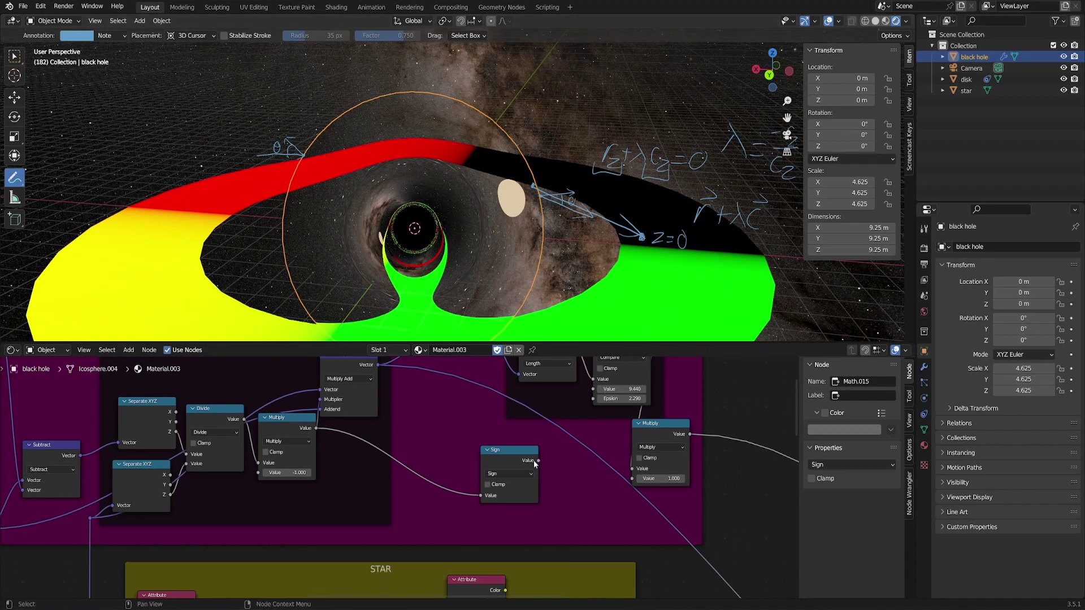
drag(538, 461, 632, 479)
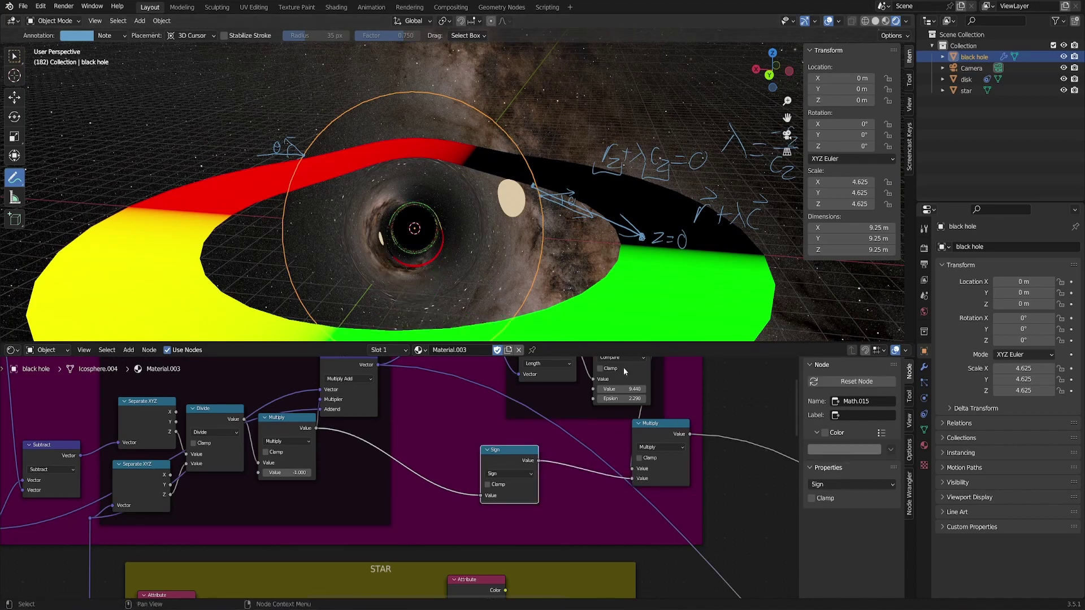
- Follow the disk frame's final Multiply output to the shader chain and select the Mix Shader that receives the disk shader
scroll(630, 504, down, 3)
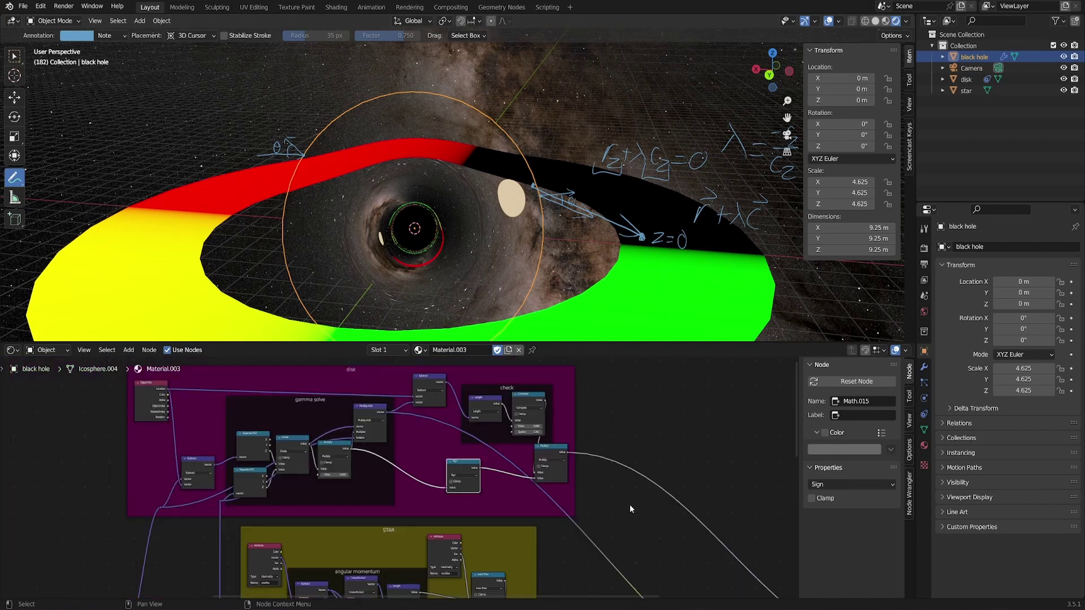
middle_drag(630, 504, 349, 470)
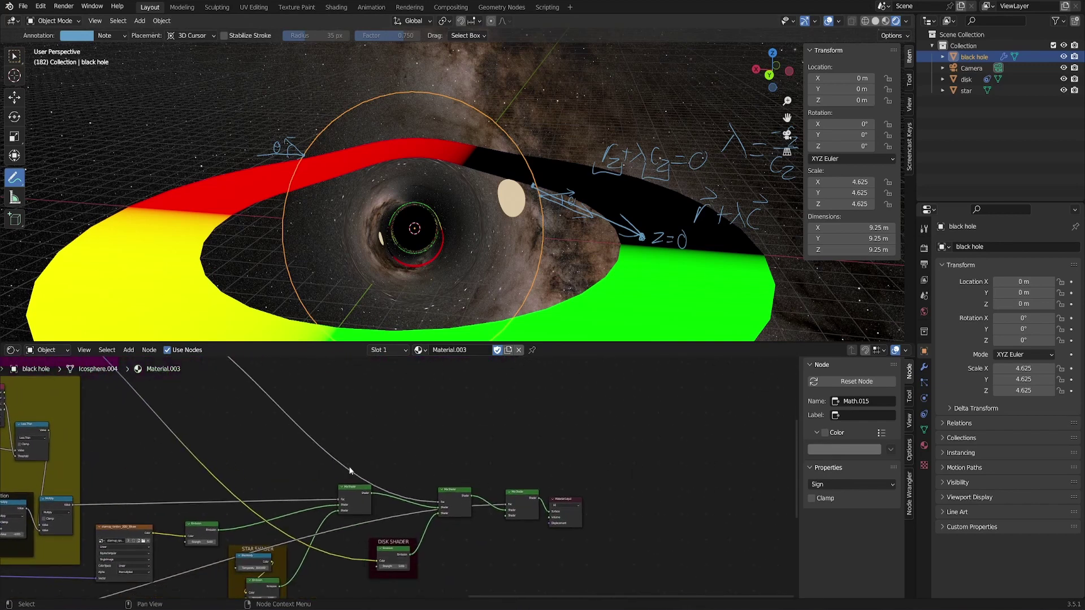
middle_drag(476, 536, 555, 487)
click(529, 441)
scroll(482, 479, up, 7)
middle_drag(482, 479, 431, 513)
drag(515, 458, 512, 460)
middle_drag(288, 530, 418, 459)
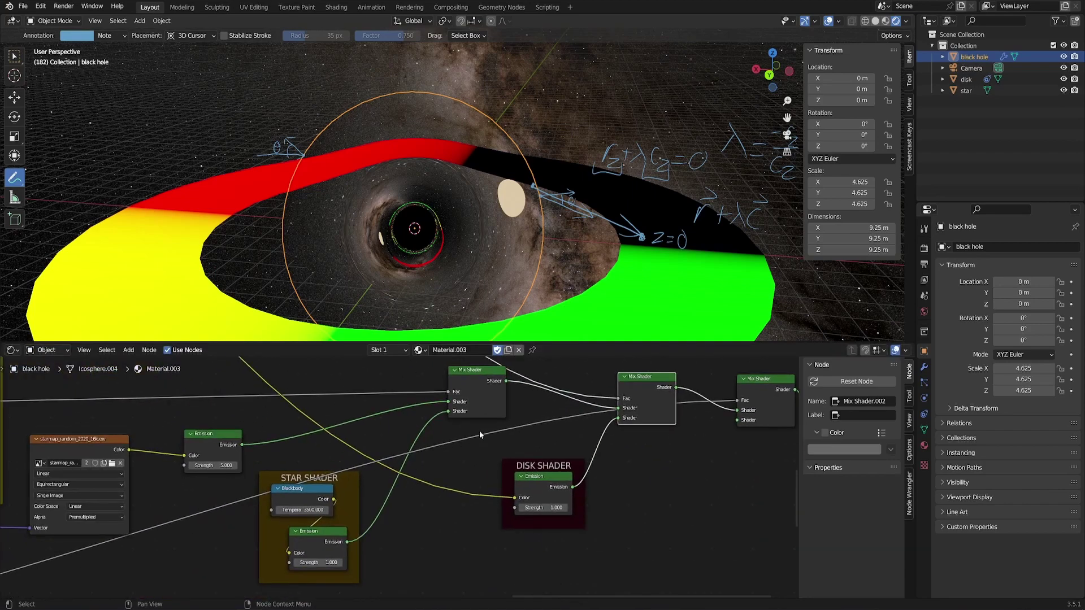
- Select the gamma solve Multiply Add node and trace its output to the disk shader's Emission color
middle_drag(254, 387, 534, 585)
scroll(396, 478, down, 4)
middle_drag(307, 408, 385, 444)
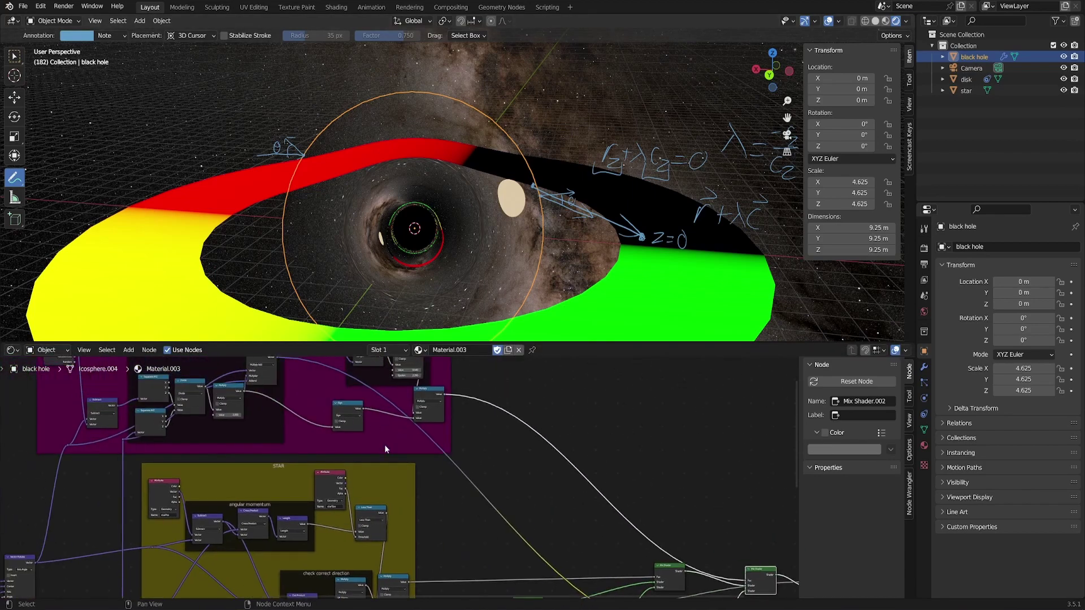
scroll(271, 370, up, 5)
middle_drag(258, 361, 305, 388)
drag(301, 373, 302, 370)
middle_drag(569, 521, 543, 487)
scroll(543, 487, up, 5)
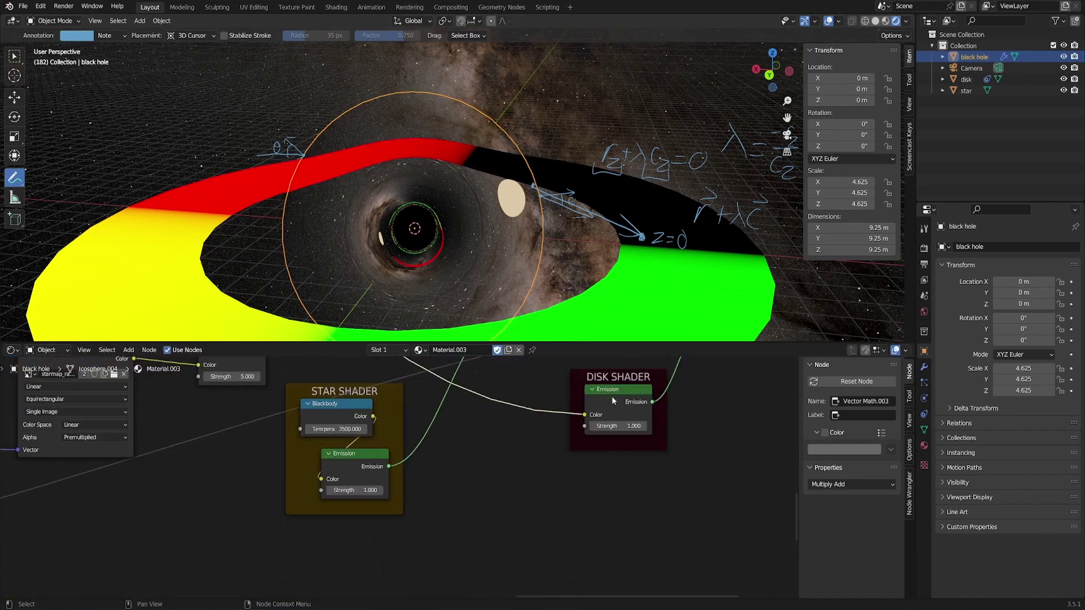
- Select the disk object and examine how its material links the Geometry position to the Emission color
click(967, 80)
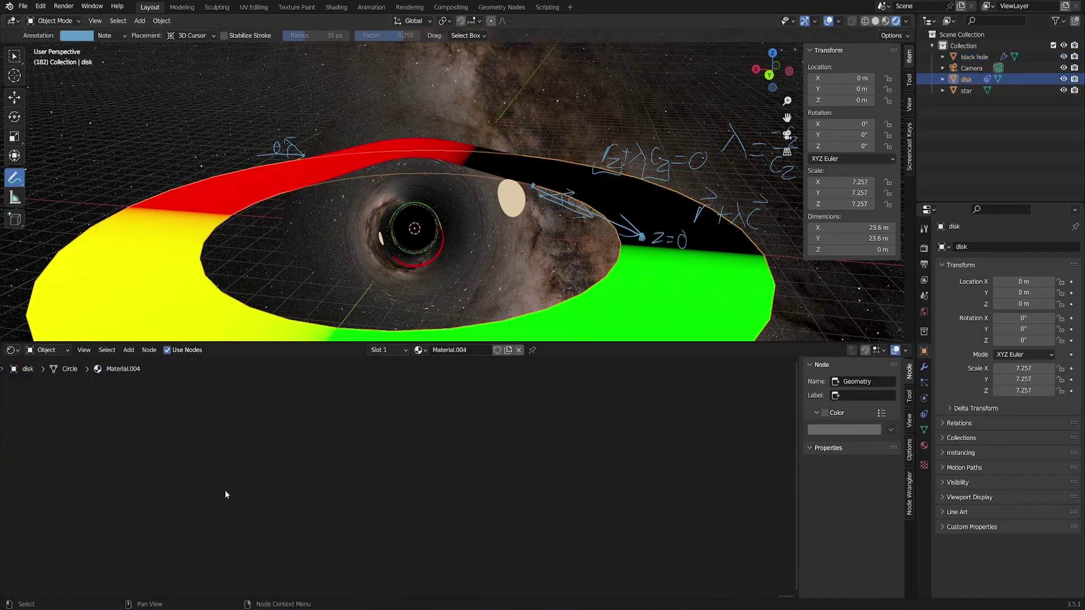
middle_drag(226, 494, 537, 500)
middle_drag(255, 556, 418, 515)
scroll(385, 437, up, 6)
middle_drag(383, 433, 497, 474)
scroll(486, 478, up, 5)
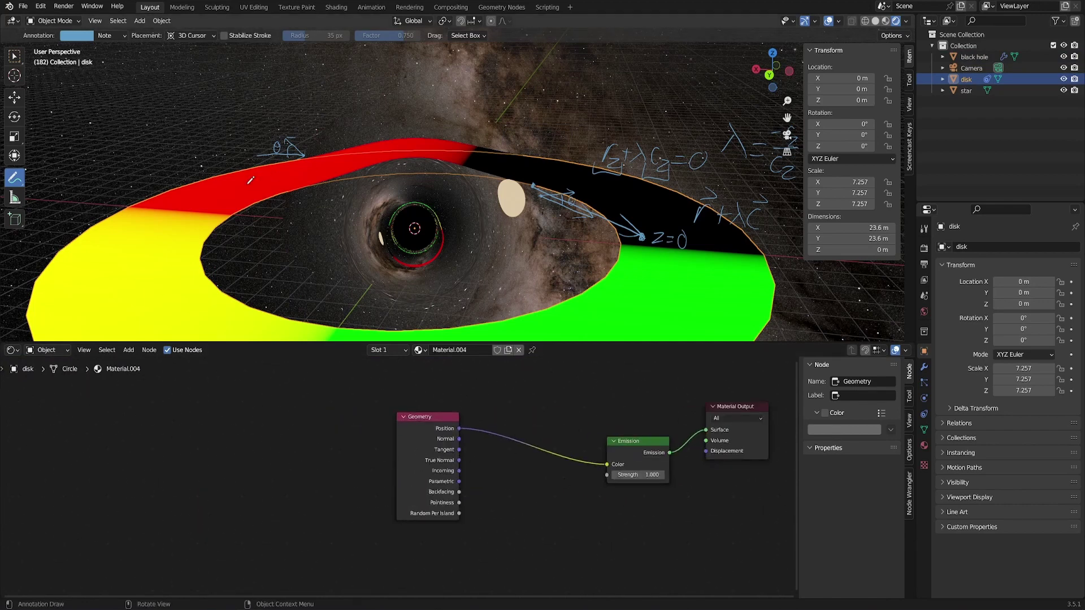
middle_drag(250, 180, 313, 198)
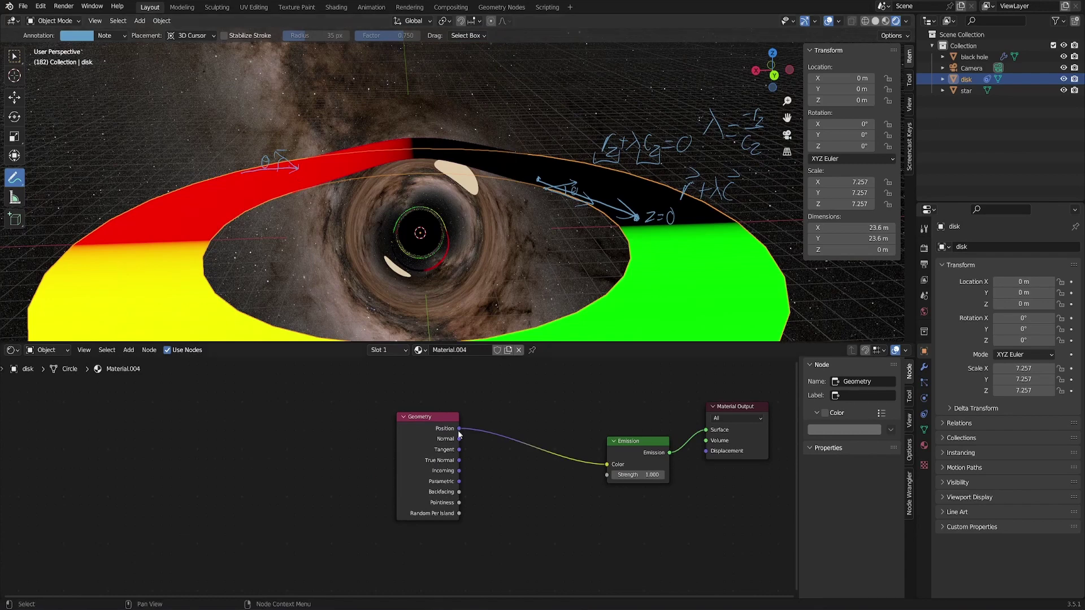
- Insert a Noise Texture between the disk material's Geometry and Emission nodes and set its Scale to 1.800
key(shift+a)
mouse_move(526, 496)
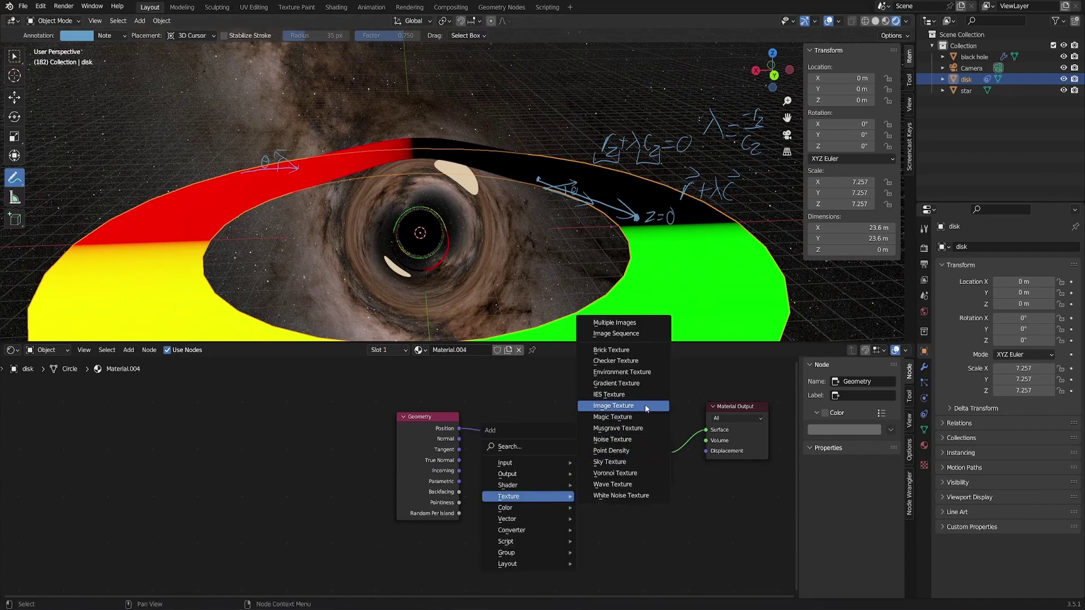
click(635, 444)
click(510, 412)
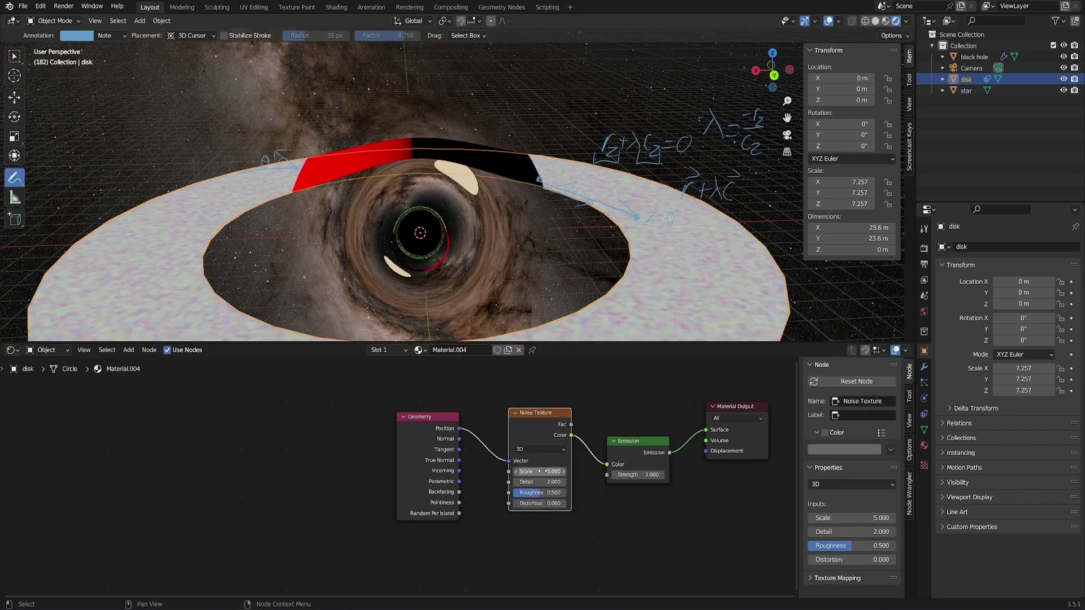
drag(540, 472, 522, 472)
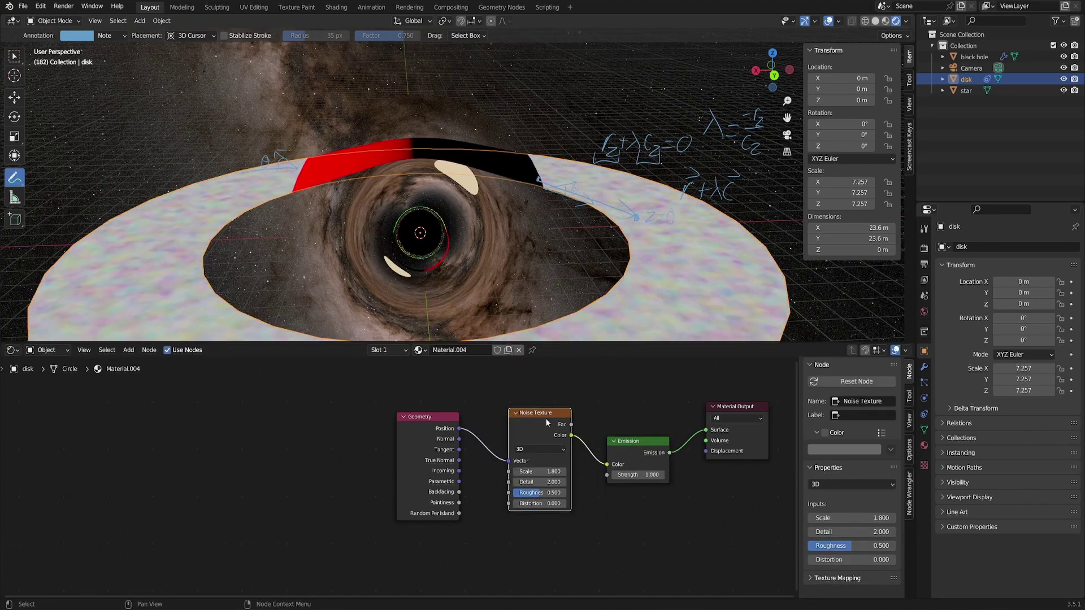
- Paste the Noise Texture into the black hole's material, on the link feeding the disk shader's Emission color
click(986, 55)
scroll(704, 484, down, 7)
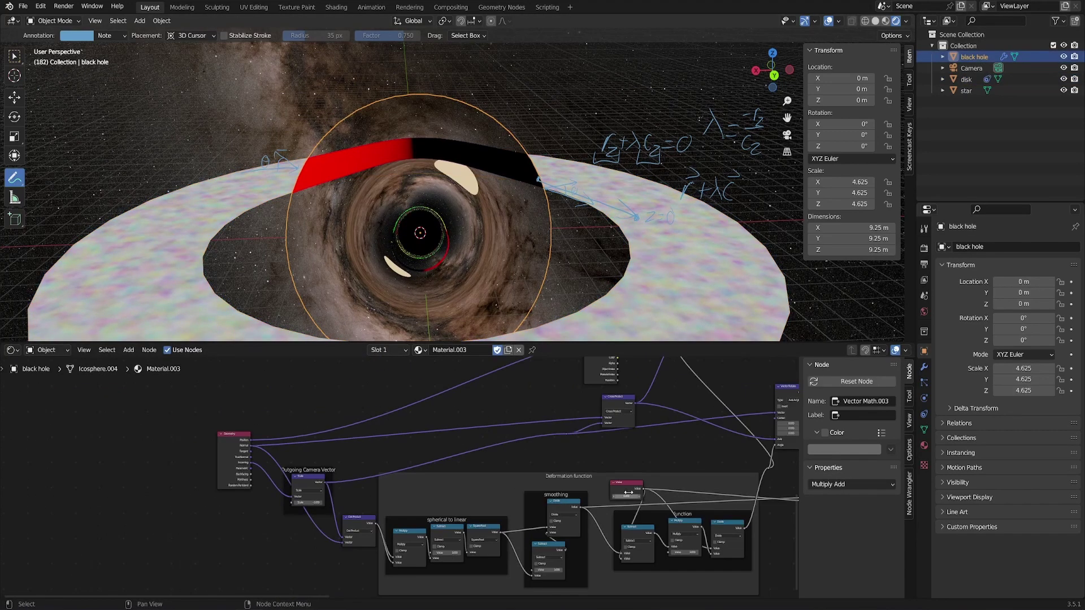
middle_drag(703, 484, 311, 460)
middle_drag(618, 426, 337, 508)
middle_drag(603, 484, 313, 517)
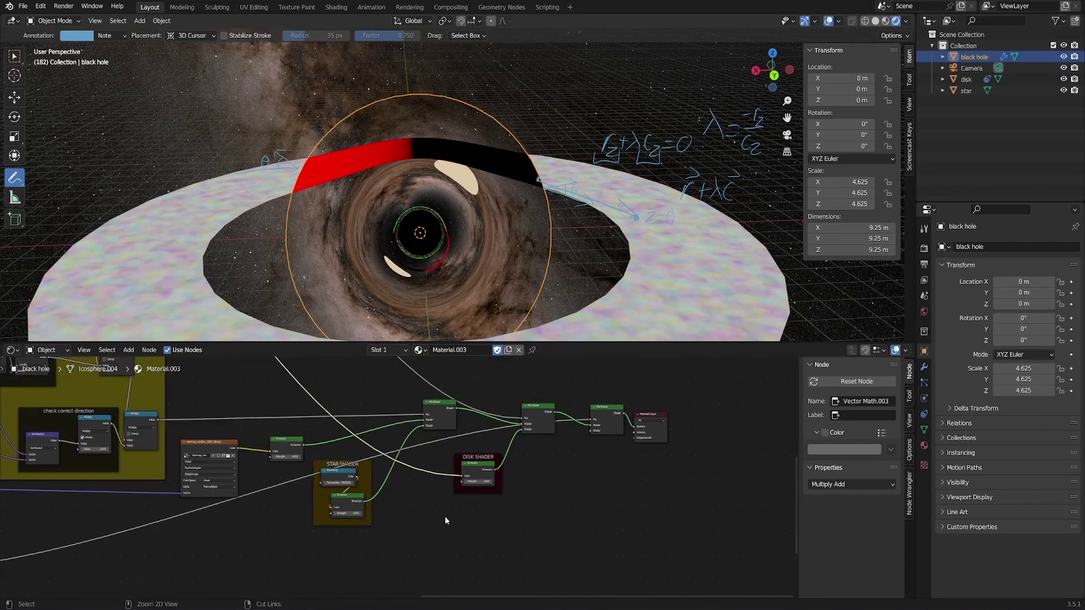
key(ctrl+v)
drag(444, 492, 454, 474)
click(425, 471)
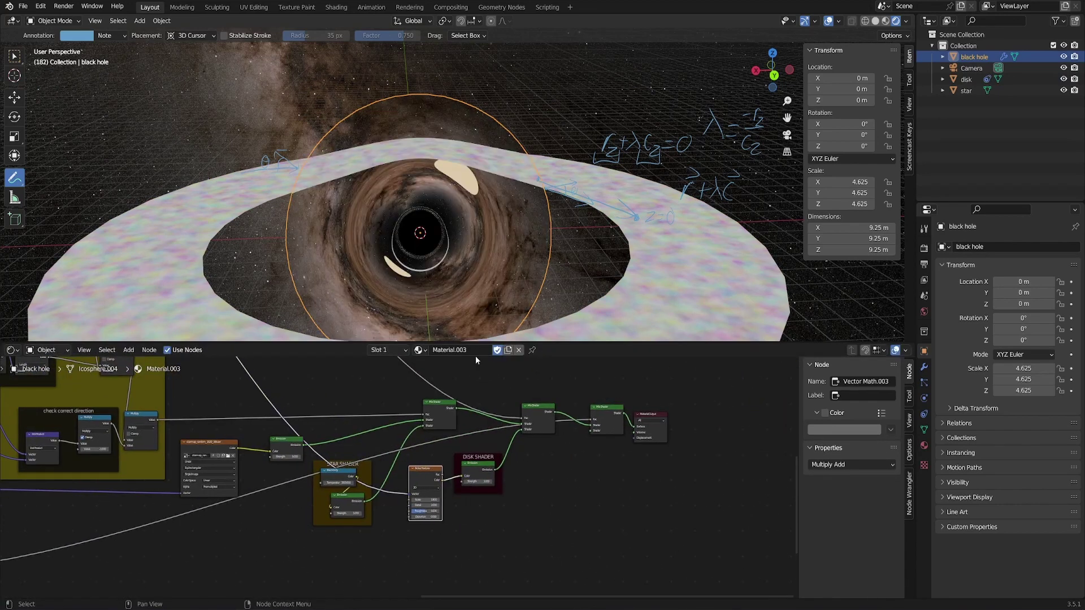
- Examine how the noise pattern continues across the black hole sphere's edge and select the check frame's Compare node
middle_drag(501, 217, 565, 216)
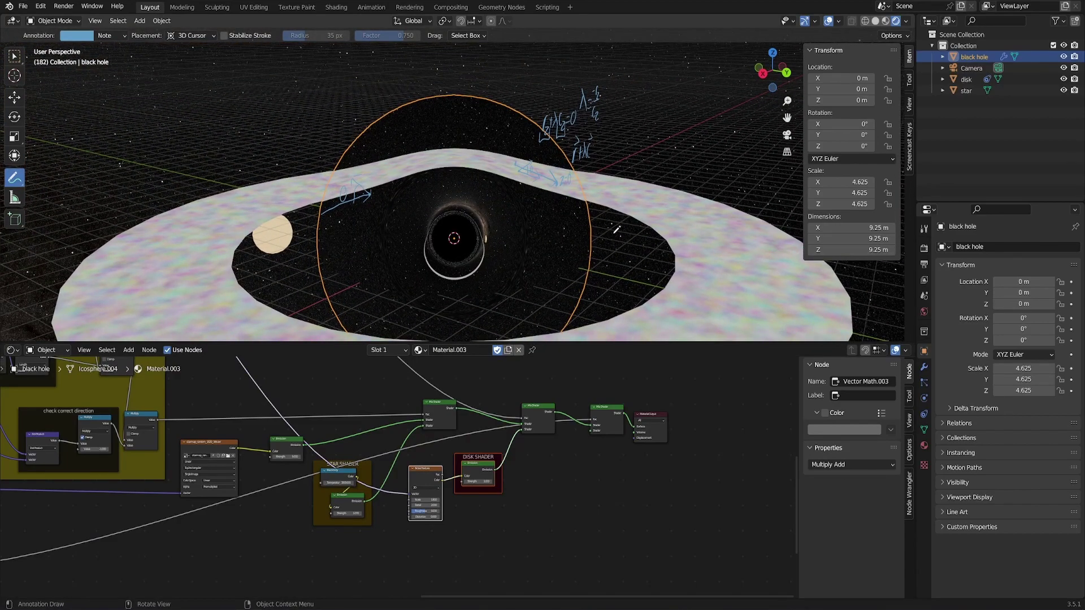
scroll(617, 229, up, 4)
shift+middle_drag(217, 253, 509, 203)
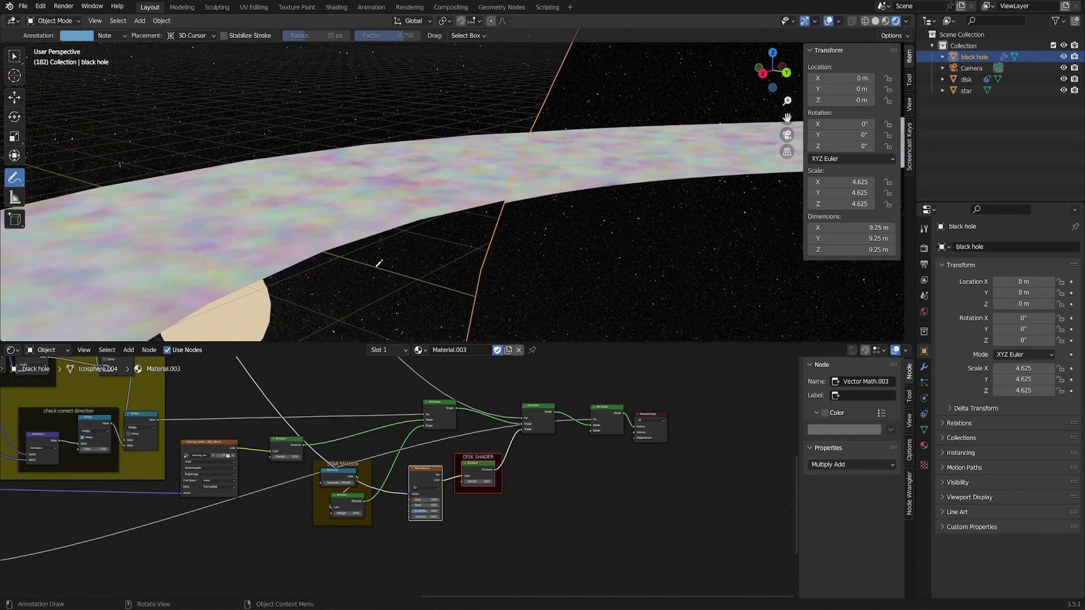
middle_drag(315, 460, 565, 567)
middle_drag(463, 402, 501, 490)
middle_drag(464, 428, 529, 523)
scroll(523, 499, up, 5)
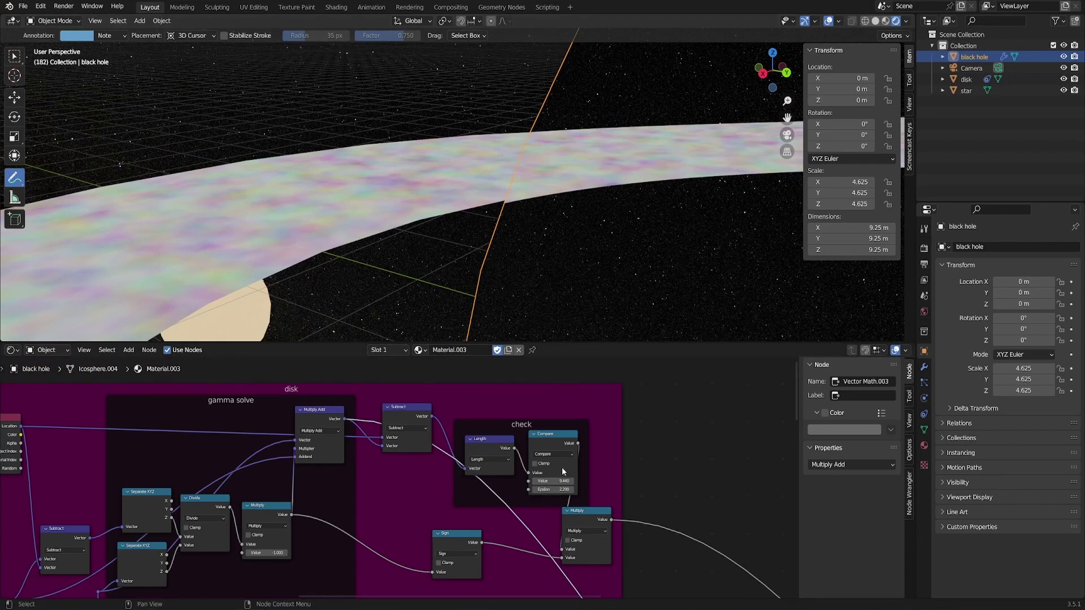
drag(554, 442, 552, 442)
- Examine the STAR frame in the black hole's material and select the star object to compare it with its bent image
scroll(565, 229, down, 5)
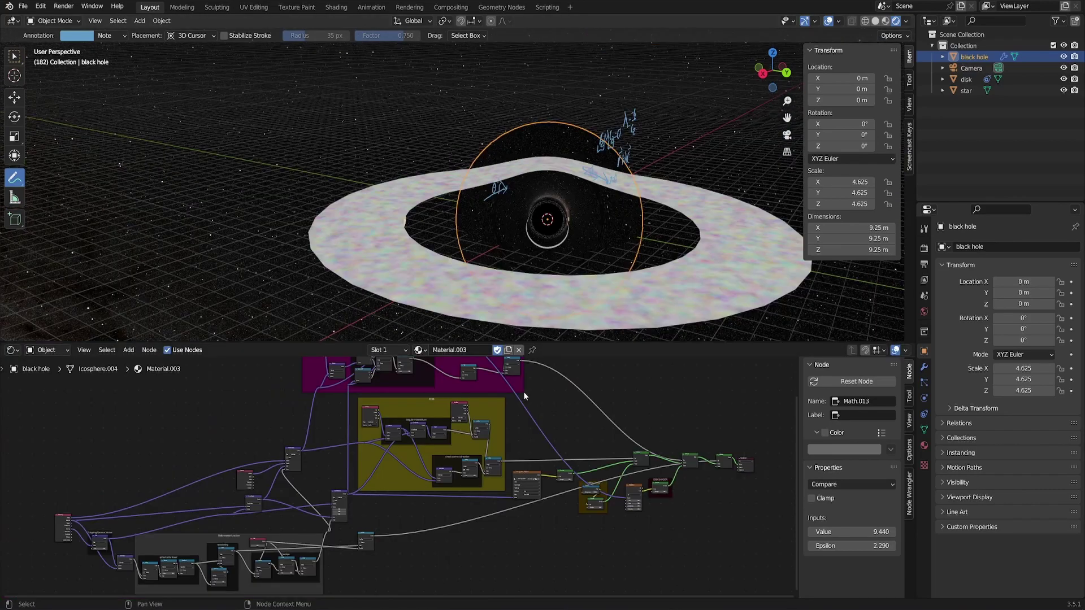
scroll(429, 429, up, 5)
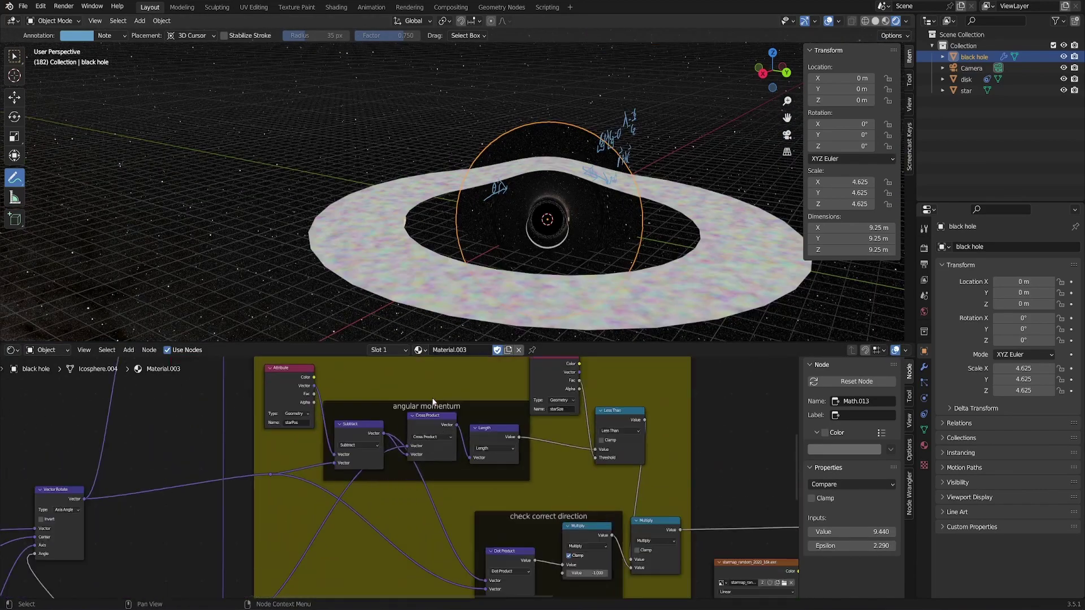
scroll(433, 402, up, 1)
middle_drag(452, 387, 437, 419)
middle_drag(550, 312, 615, 266)
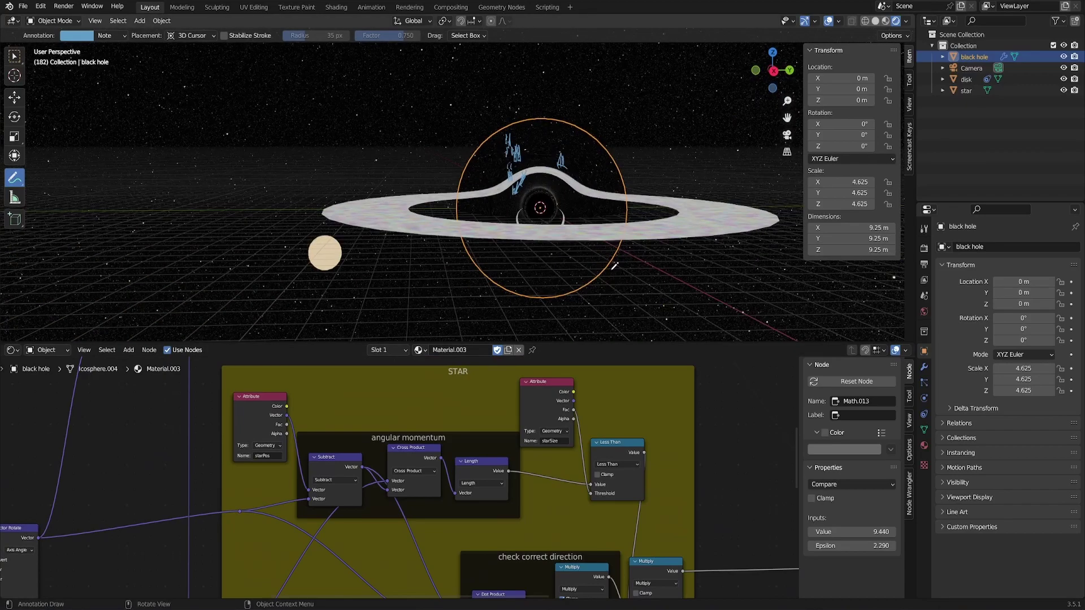
click(968, 91)
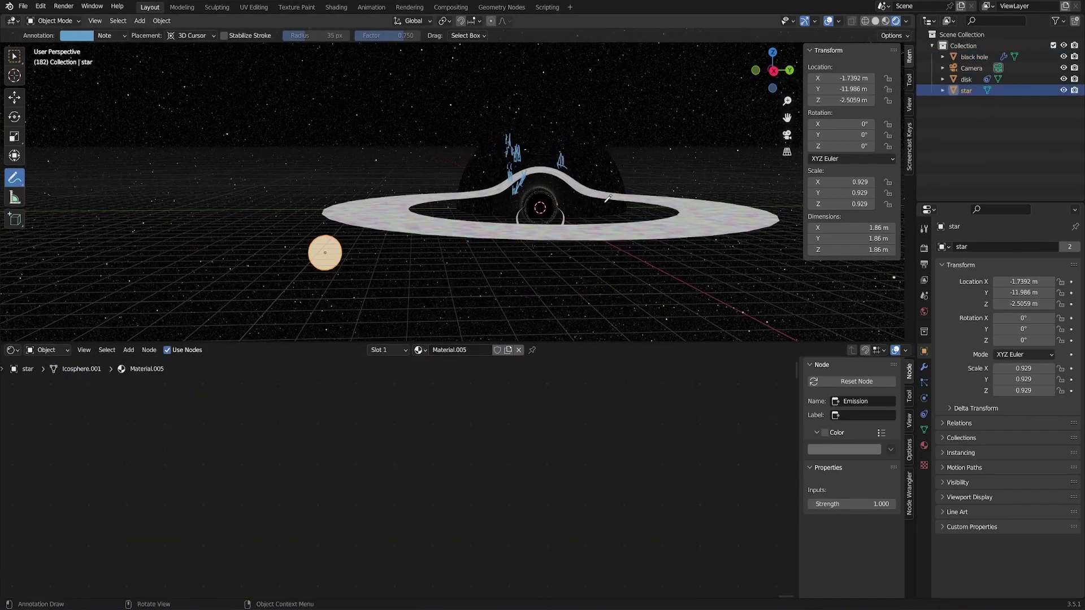
middle_drag(357, 286, 254, 291)
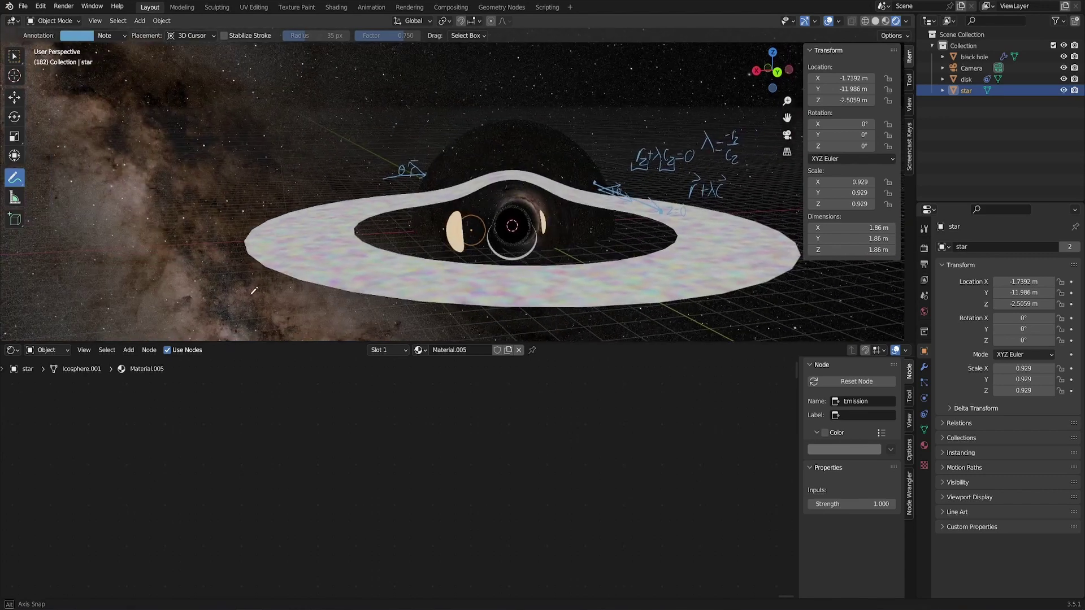
- Return to the black hole's material and select the Vector Rotate node that takes the Object Info location as its center
click(974, 57)
middle_drag(384, 514, 509, 450)
middle_drag(275, 462, 394, 399)
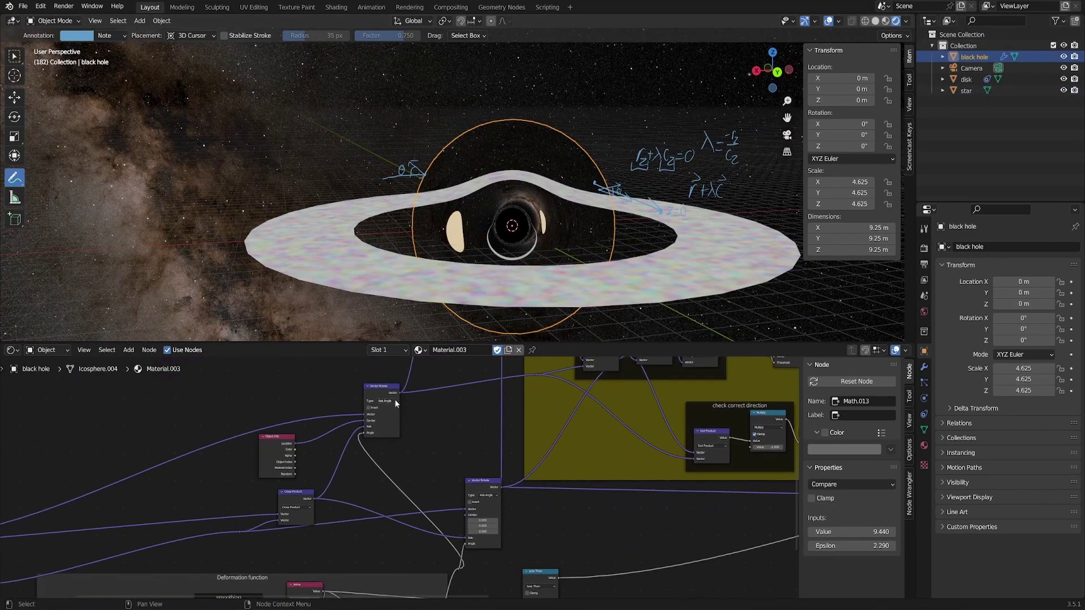
drag(395, 399, 403, 401)
middle_drag(426, 416, 360, 435)
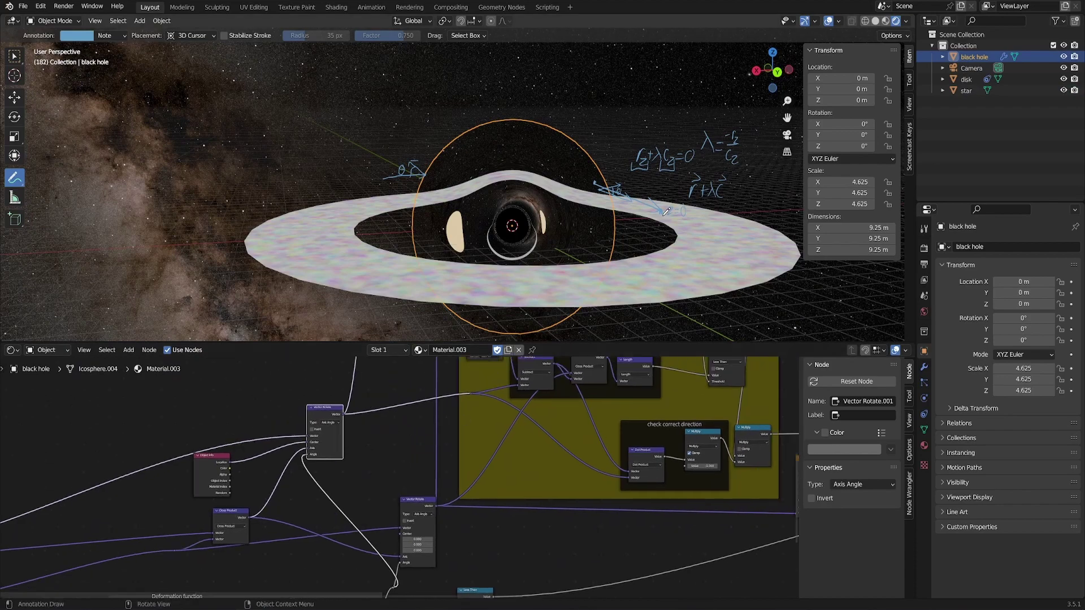
- Select the Cross Product node in the STAR frame's angular momentum group
middle_drag(600, 288, 470, 283)
middle_drag(541, 405, 454, 460)
scroll(476, 452, up, 1)
scroll(491, 418, up, 2)
drag(494, 423, 494, 430)
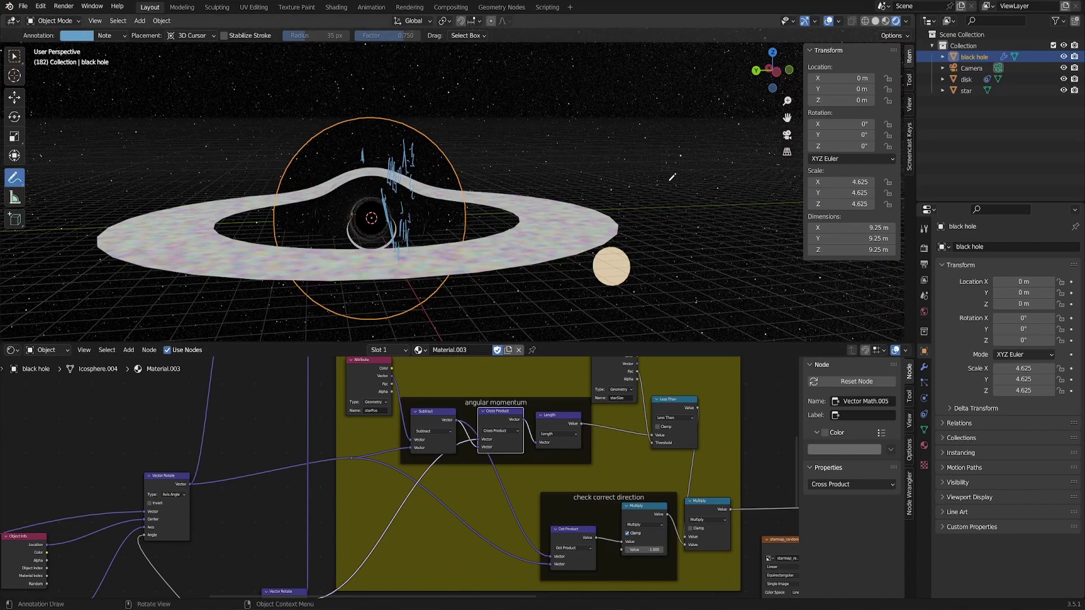
- Annotate a short ray arrow at the black hole sphere's edge and a longer arrow from the same point to the star
middle_drag(672, 178, 670, 148)
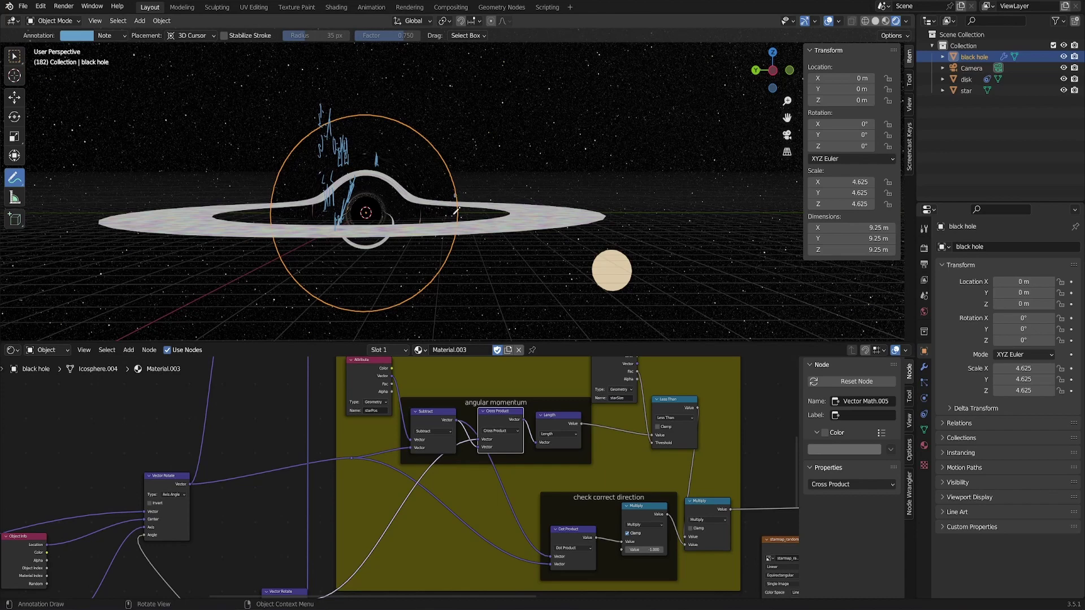
drag(458, 193, 484, 204)
mouse_move(457, 192)
mouse_down()
mouse_move(616, 270)
mouse_move(588, 260)
mouse_up()
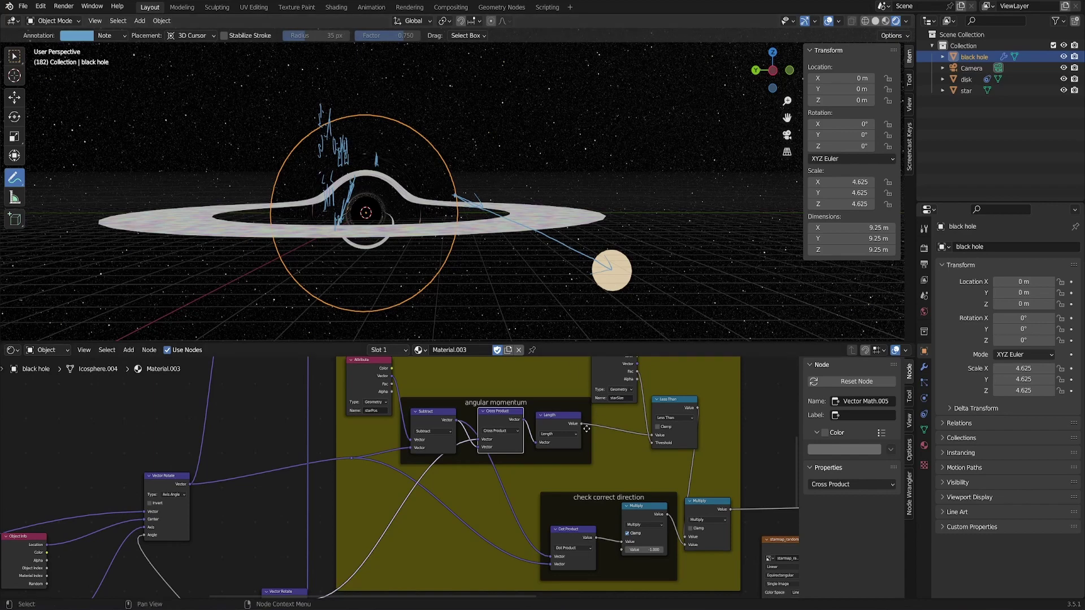
middle_drag(596, 455, 588, 476)
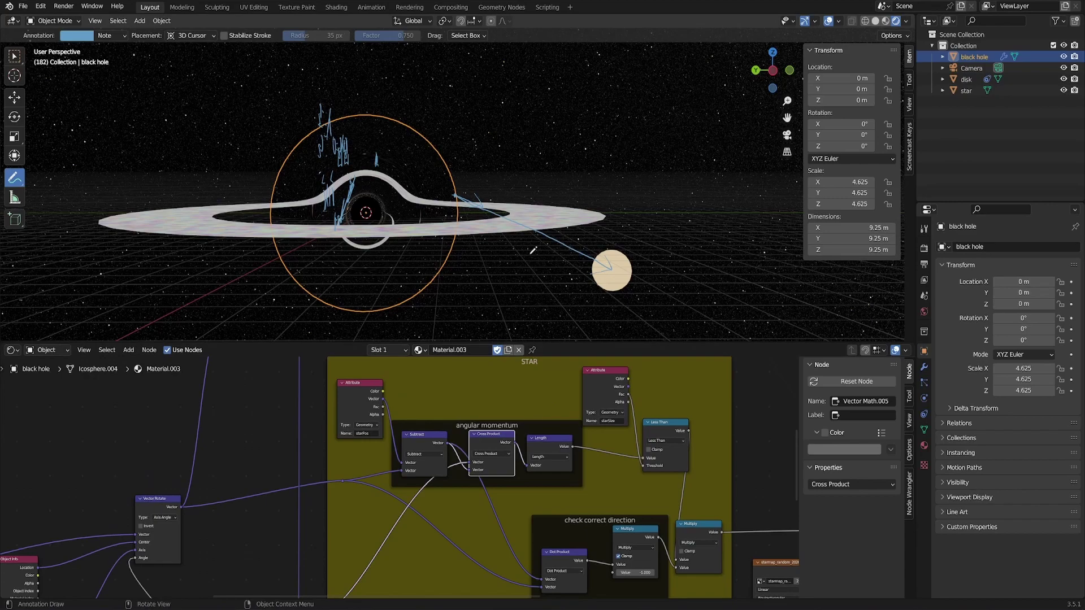
- Unlink the check correct direction output from the STAR frame's final Multiply to compare the star's rendering, and reconnect it
middle_drag(550, 262, 607, 310)
middle_drag(685, 525, 625, 474)
drag(551, 475, 528, 467)
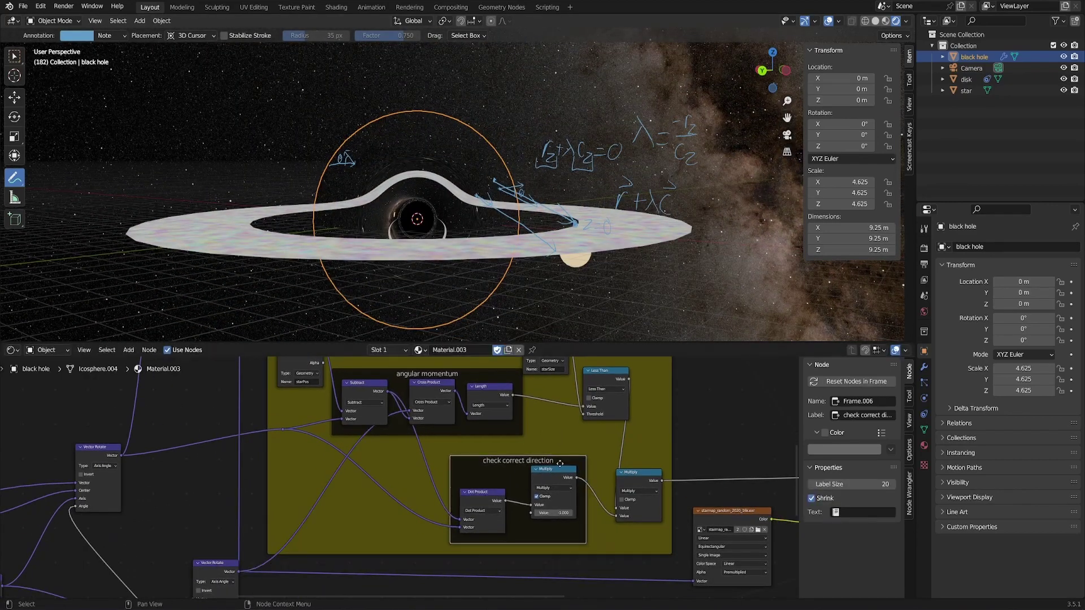
middle_drag(615, 511, 516, 500)
drag(516, 504, 613, 421)
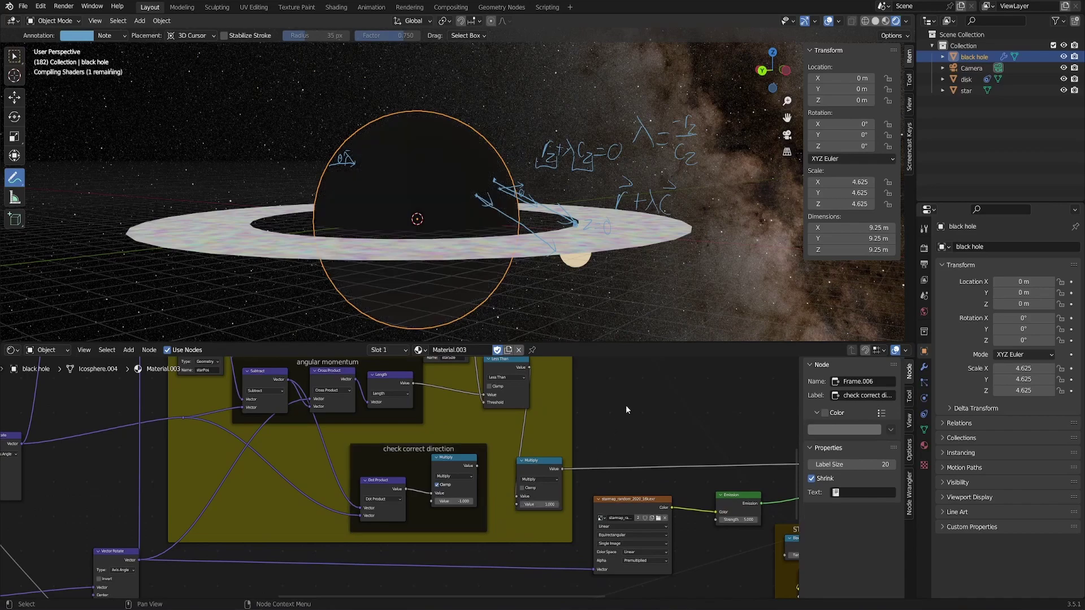
mouse_move(664, 293)
middle_down()
mouse_move(467, 246)
mouse_move(475, 273)
middle_up()
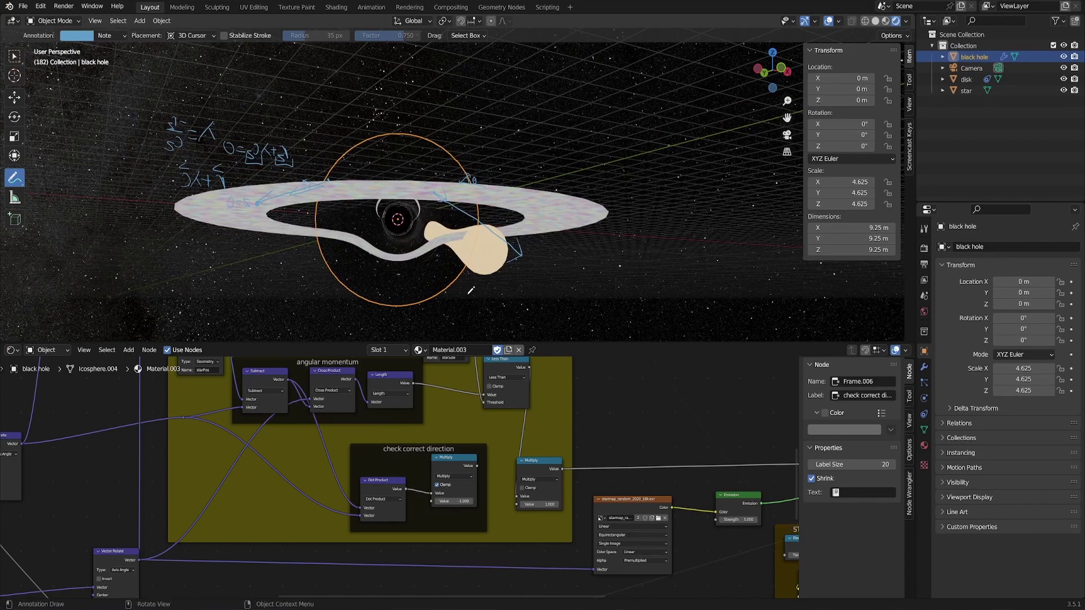
middle_drag(452, 270, 479, 261)
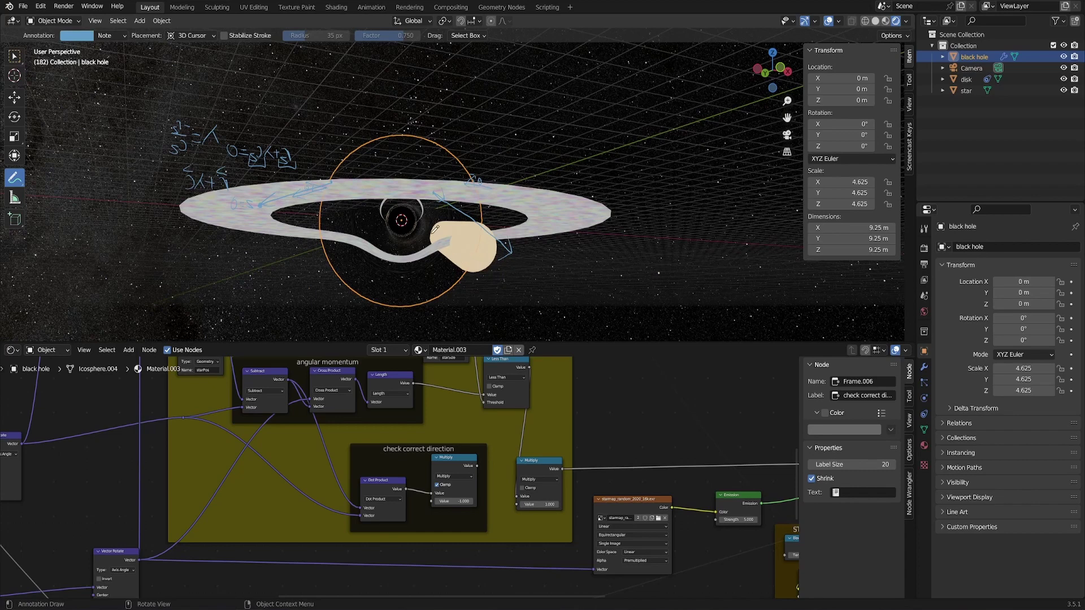
drag(476, 468, 517, 504)
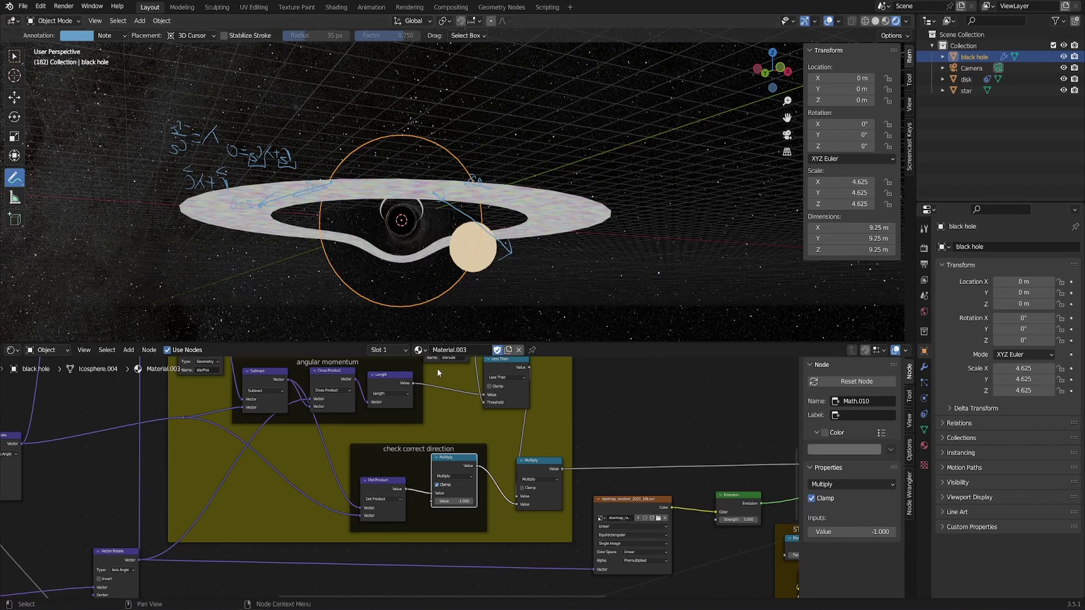
- Examine the STAR frame's starPos and starSize Attribute nodes alongside the star object
middle_drag(473, 409, 489, 482)
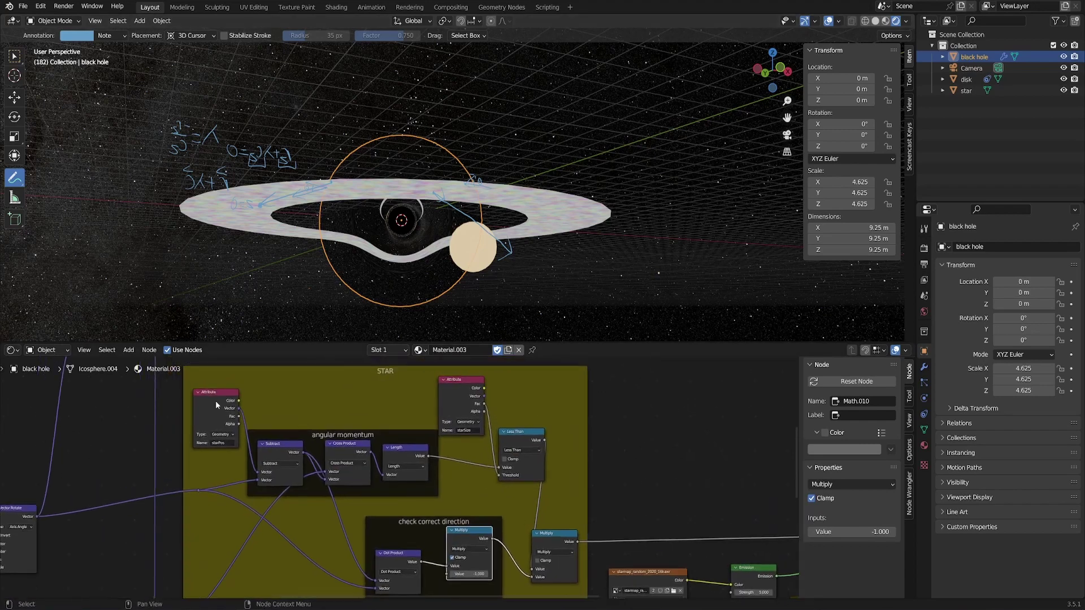
click(964, 90)
click(973, 57)
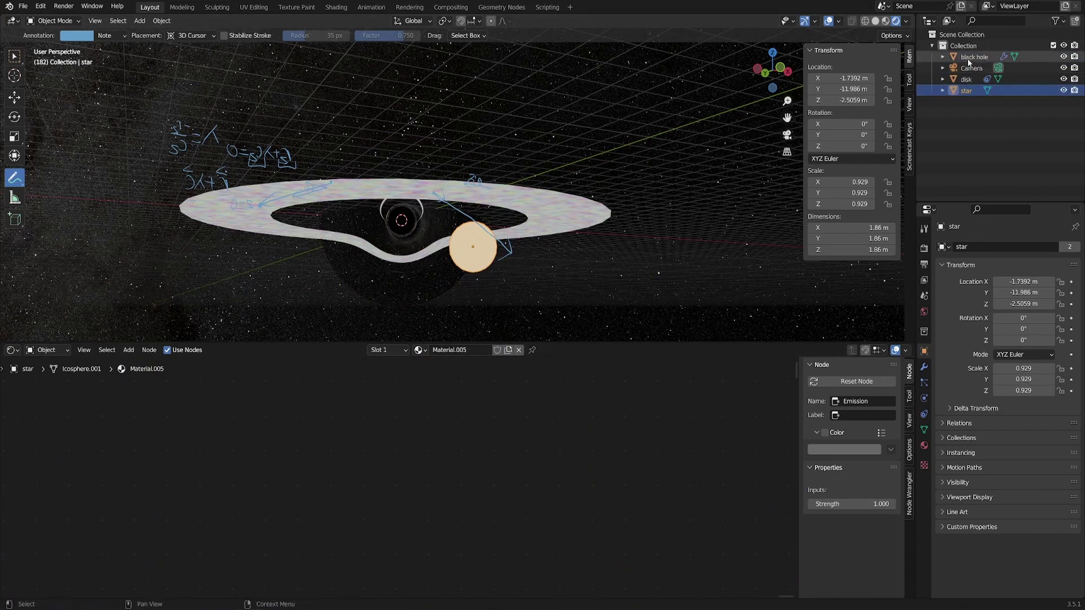
drag(342, 420, 342, 416)
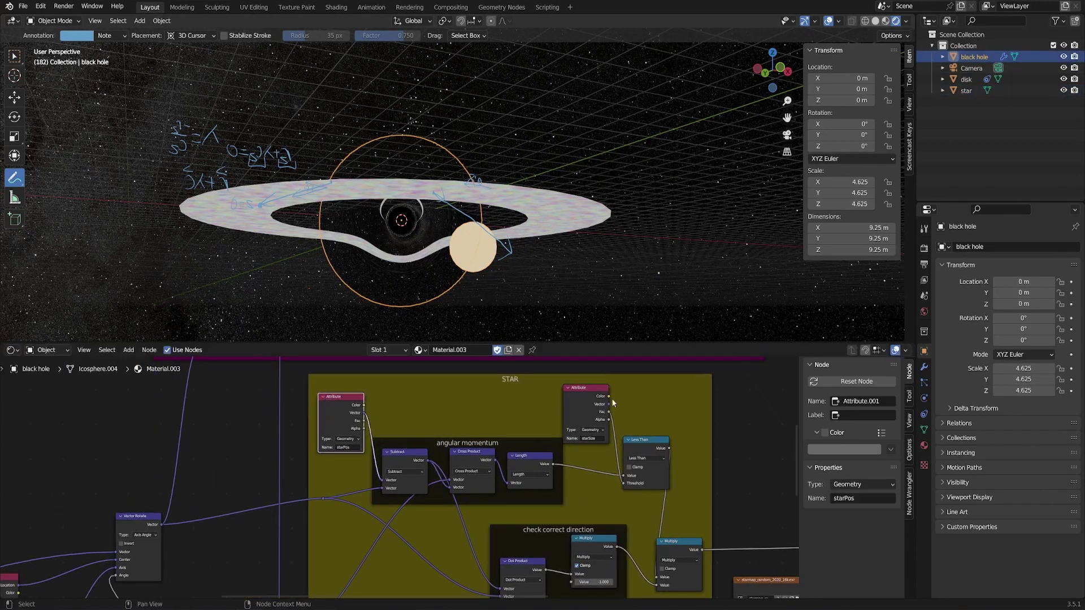
mouse_move(587, 405)
mouse_down()
mouse_move(595, 394)
mouse_move(586, 400)
mouse_up()
- Open the black hole's geometry nodes and examine how the star's Object Info node feeds the starSize and starPos attributes
middle_drag(440, 274, 529, 271)
click(11, 350)
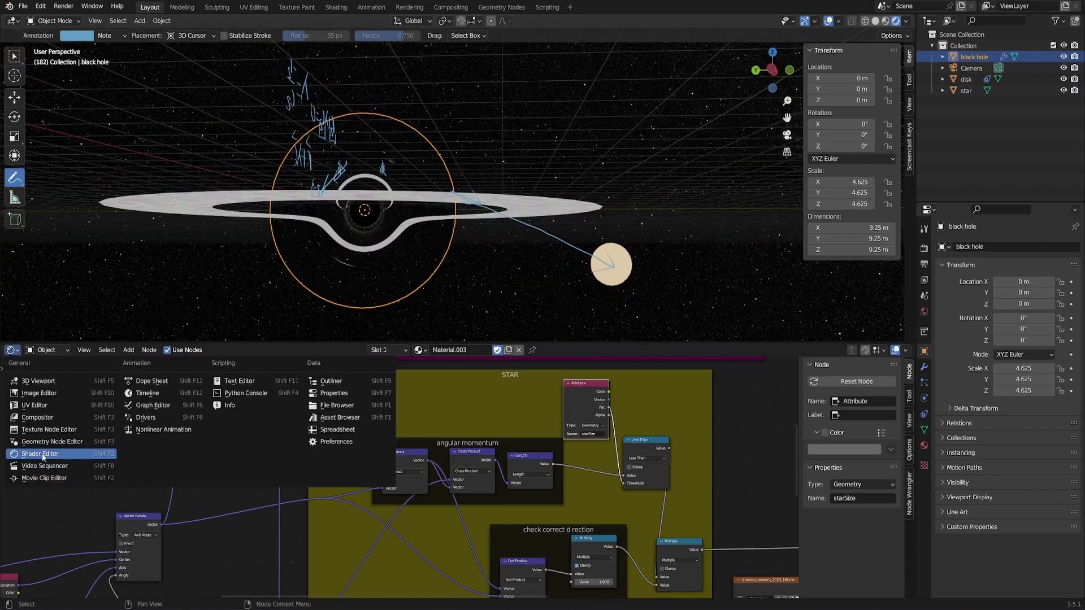
click(57, 443)
key(Home)
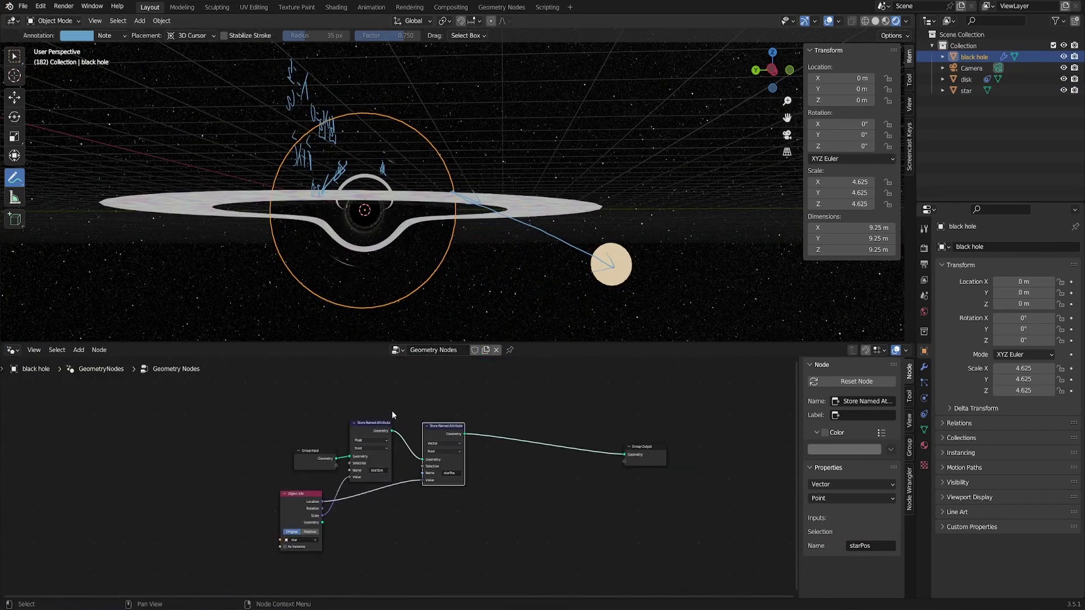
drag(327, 395, 359, 398)
drag(242, 506, 246, 487)
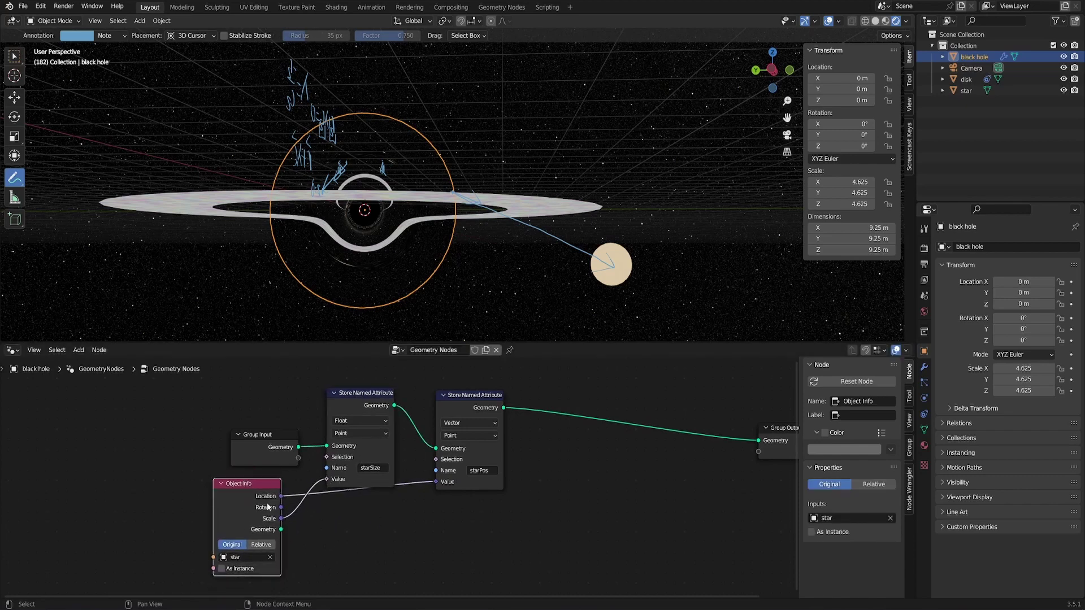
- Move the star behind the black hole to about X 2.47 m, Y -12.14 m, Z 1.16 m
click(970, 91)
scroll(408, 275, down, 5)
middle_drag(407, 277, 520, 291)
scroll(533, 290, up, 2)
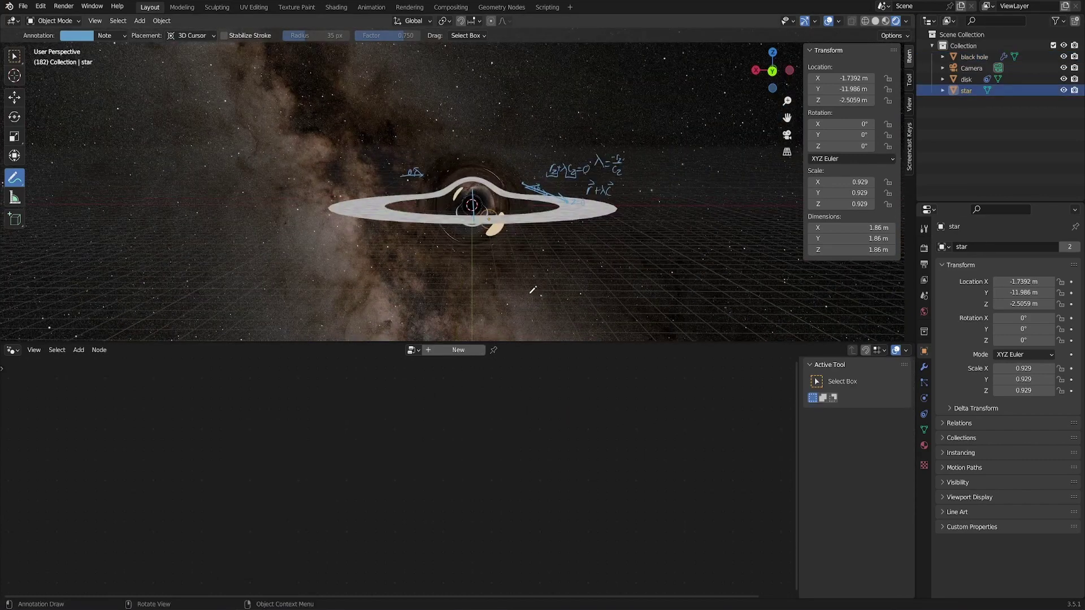
key(g)
click(539, 245)
scroll(565, 240, up, 5)
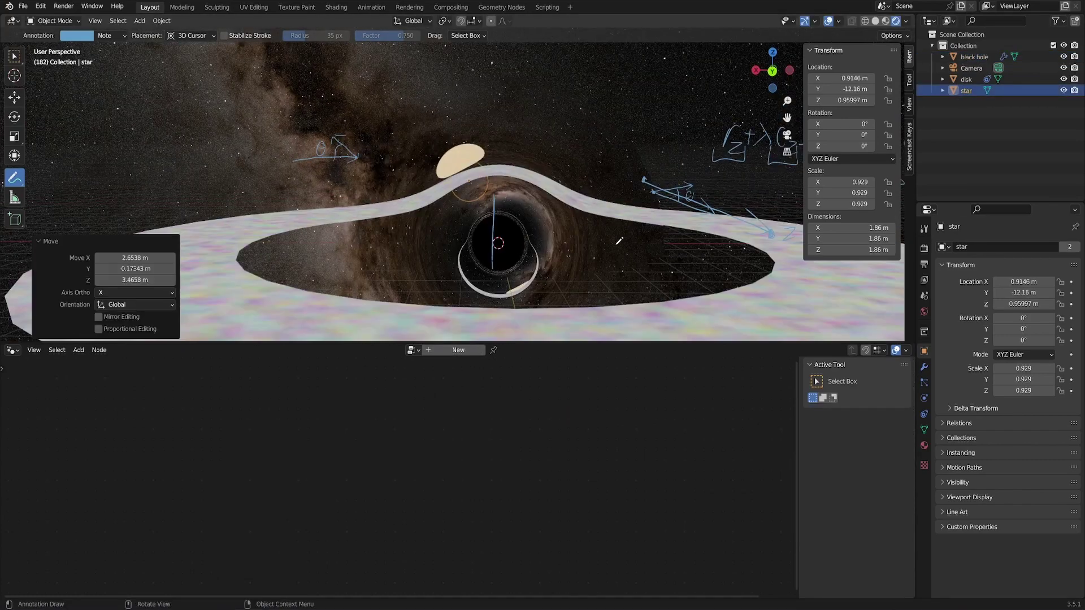
key(g)
click(587, 234)
- Try scaling the star by a factor of about 0.79 and undo the resize
key(s)
click(567, 187)
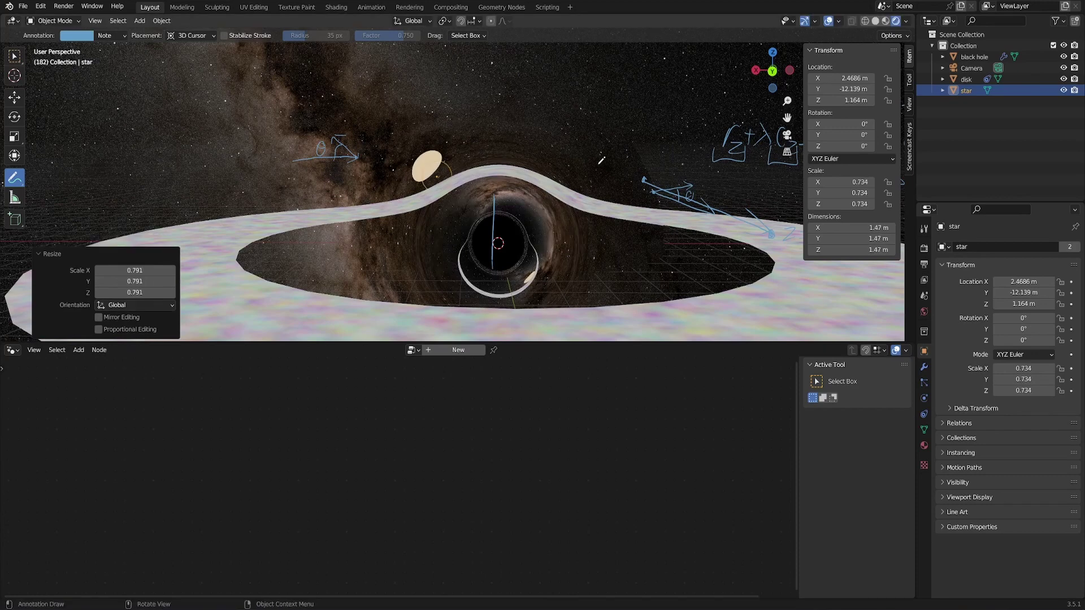
key(ctrl+z)
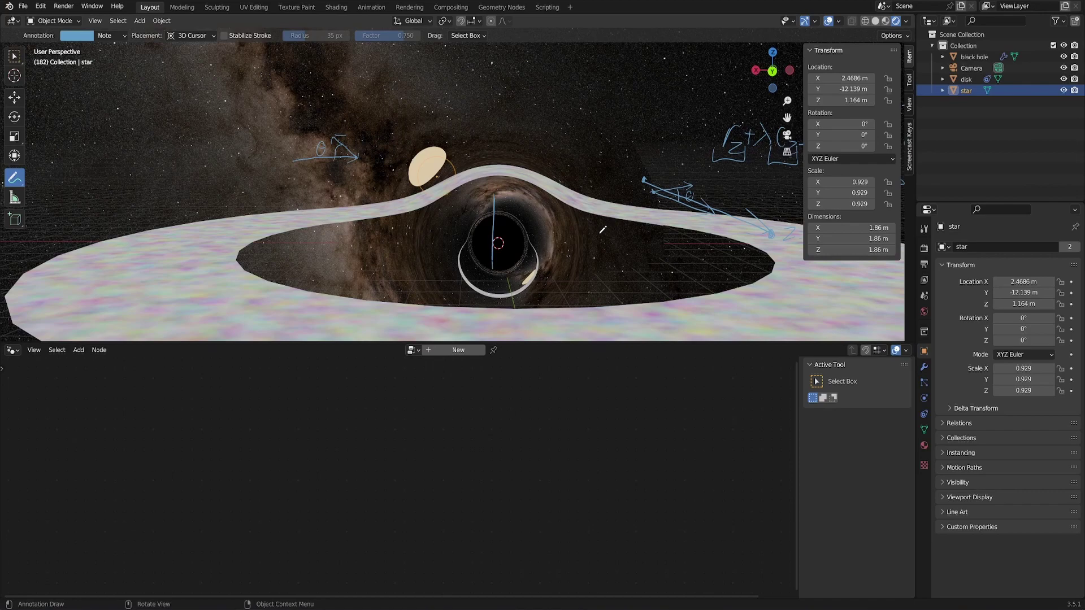
- Bring up the star's Apply options and go back to the black hole's shader nodes
middle_drag(603, 229, 605, 169)
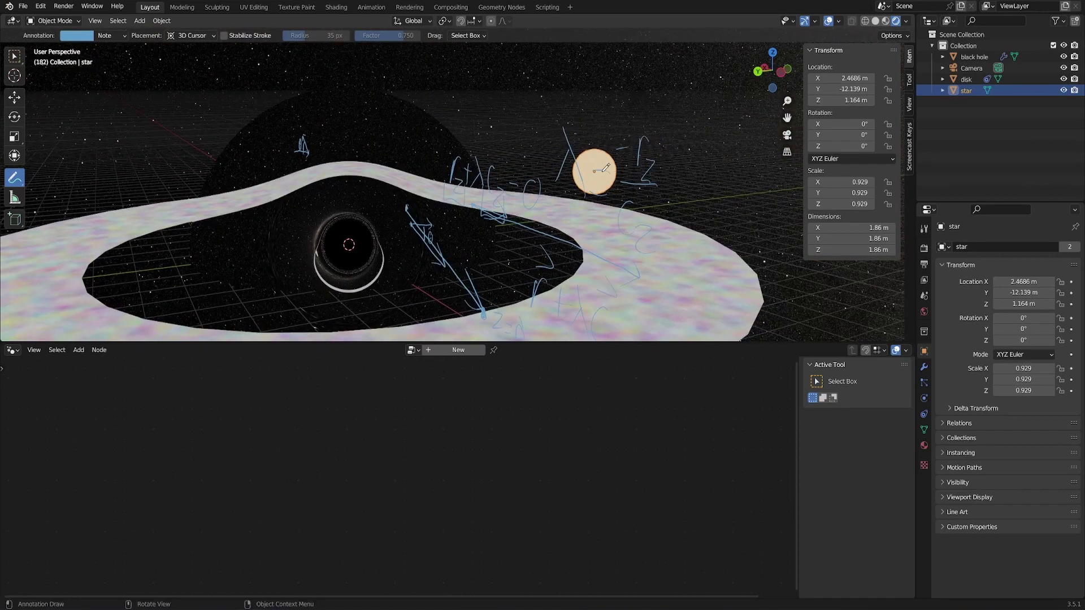
key(ctrl+a)
click(974, 57)
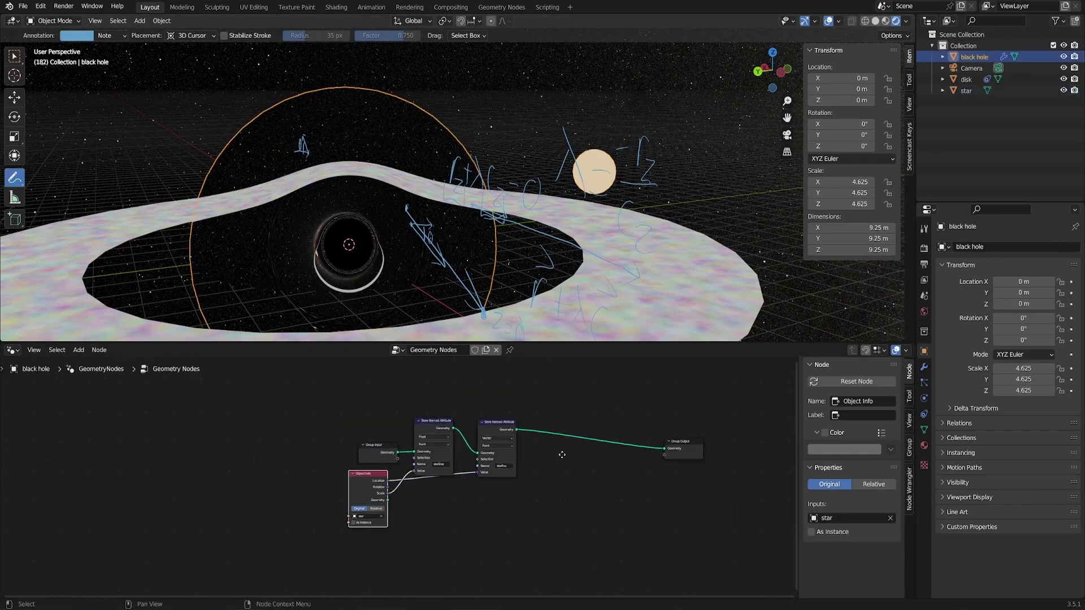
key(shift+F3)
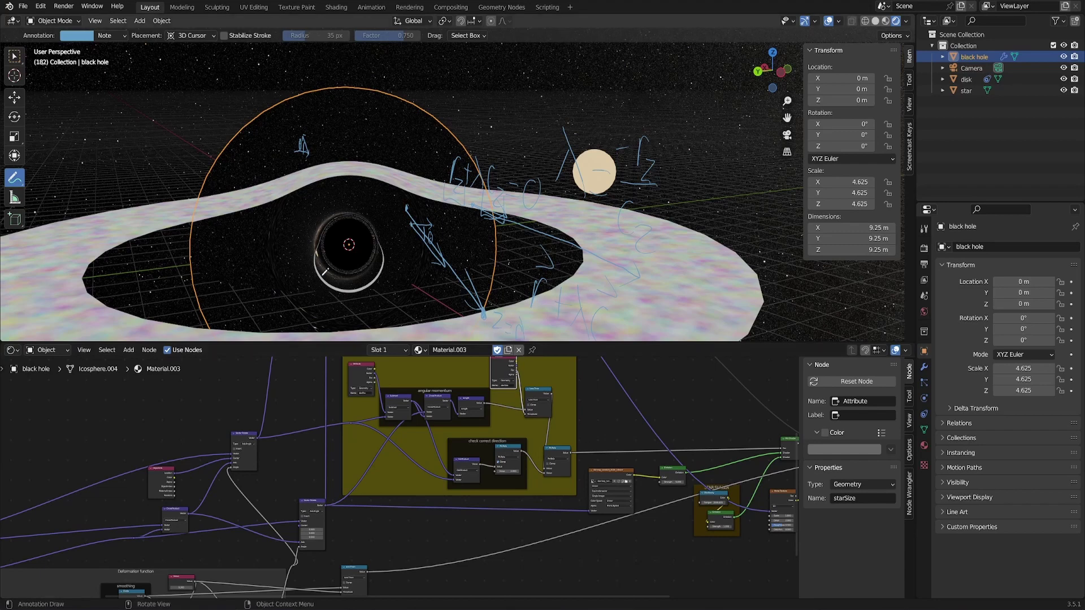
- Set the disk check's Compare Value to 4.240 and annotate a curved path across the bent disk around the black hole
middle_drag(545, 423, 518, 497)
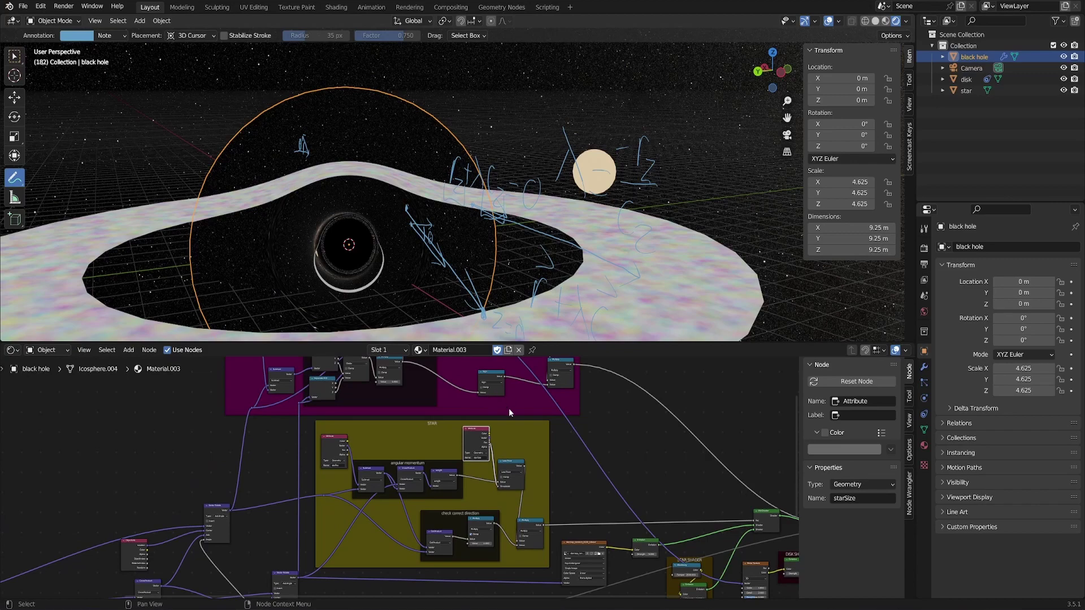
middle_drag(530, 360, 519, 453)
scroll(518, 453, up, 11)
middle_drag(696, 407, 557, 465)
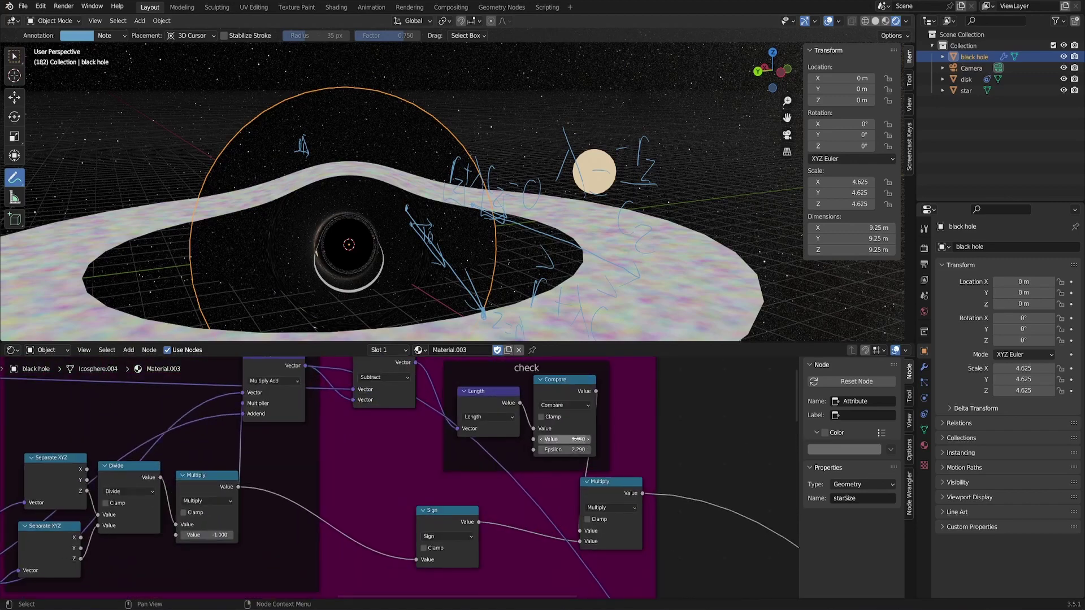
drag(566, 441, 535, 441)
mouse_move(504, 225)
middle_down()
mouse_move(505, 255)
mouse_move(507, 227)
middle_up()
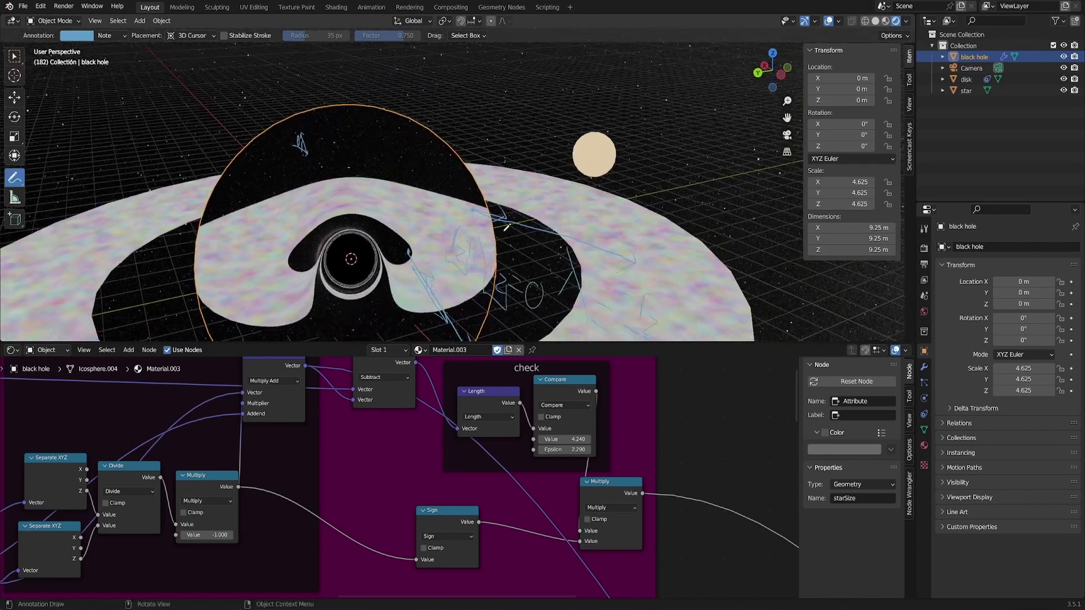
drag(318, 271, 252, 227)
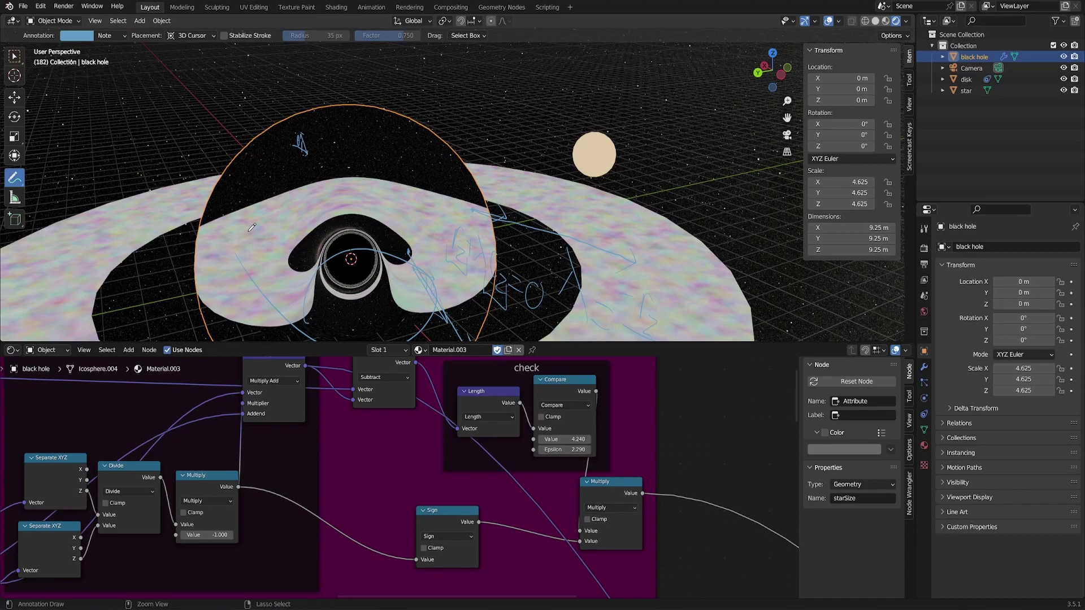
- Undo the curved annotation and the Compare Value change, and view the disk edge-on
key(ctrl+z)
key(ctrl+z)
scroll(486, 233, down, 4)
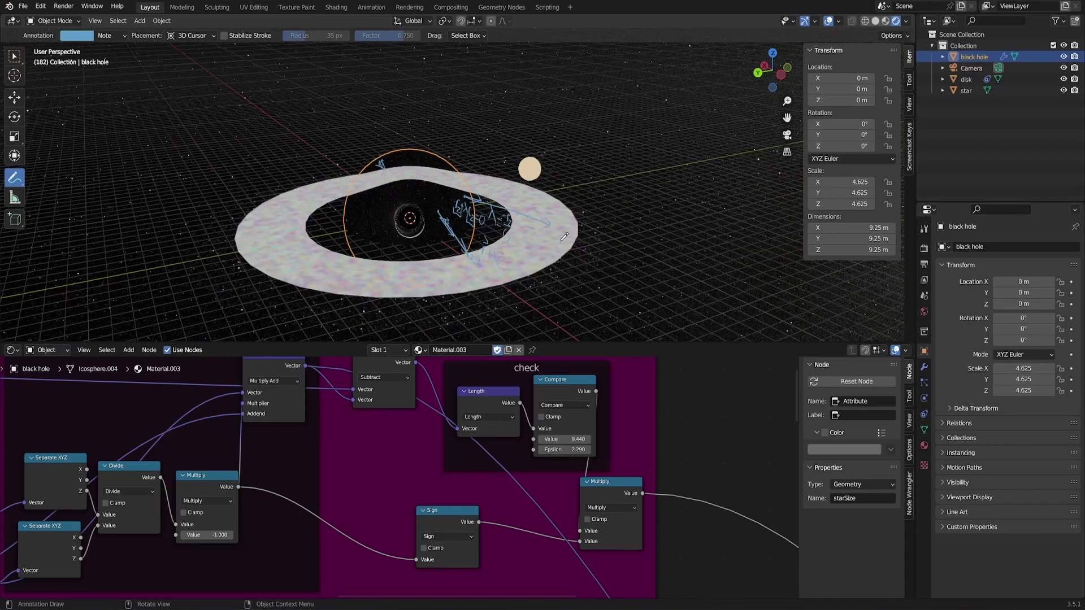
mouse_move(502, 232)
middle_down()
mouse_move(519, 225)
mouse_move(430, 230)
middle_up()
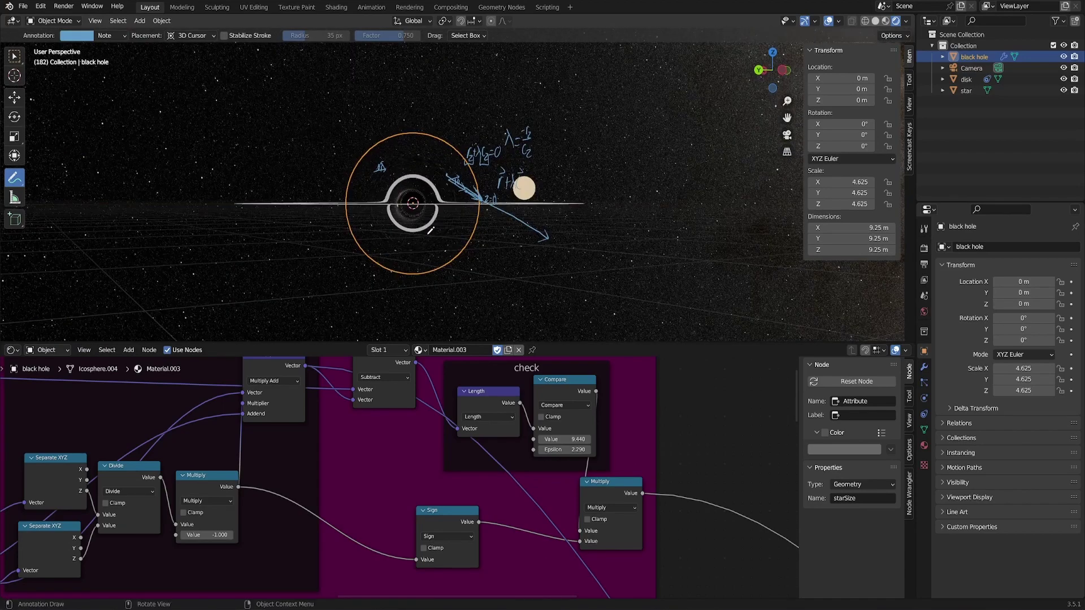
- Try the disk check's Compare Value at 2.440, inspect the bent disk up close, and restore the previous value
key(ctrl+z)
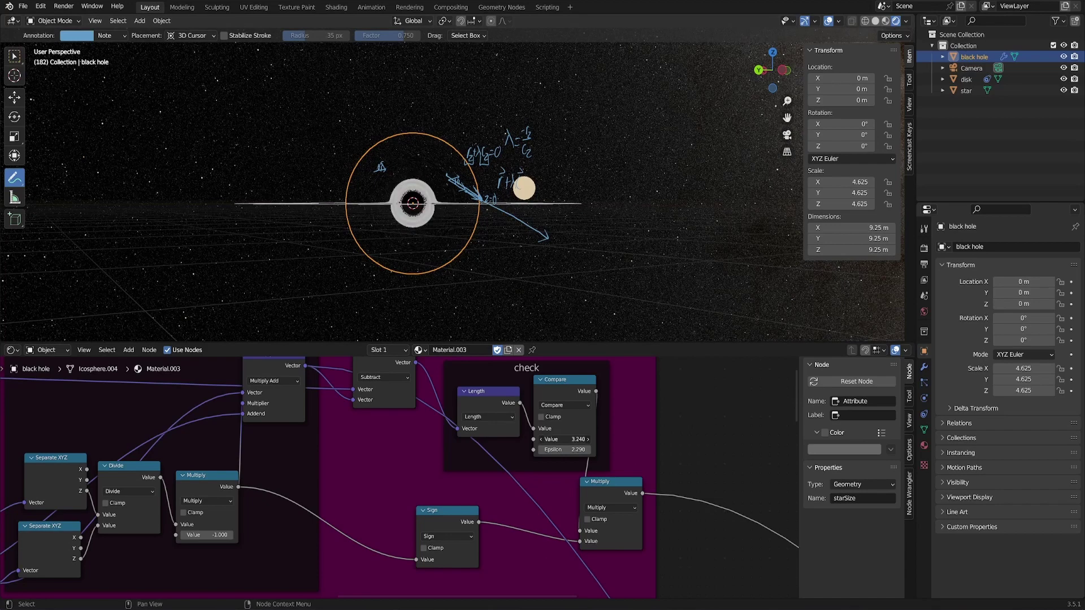
scroll(448, 255, up, 5)
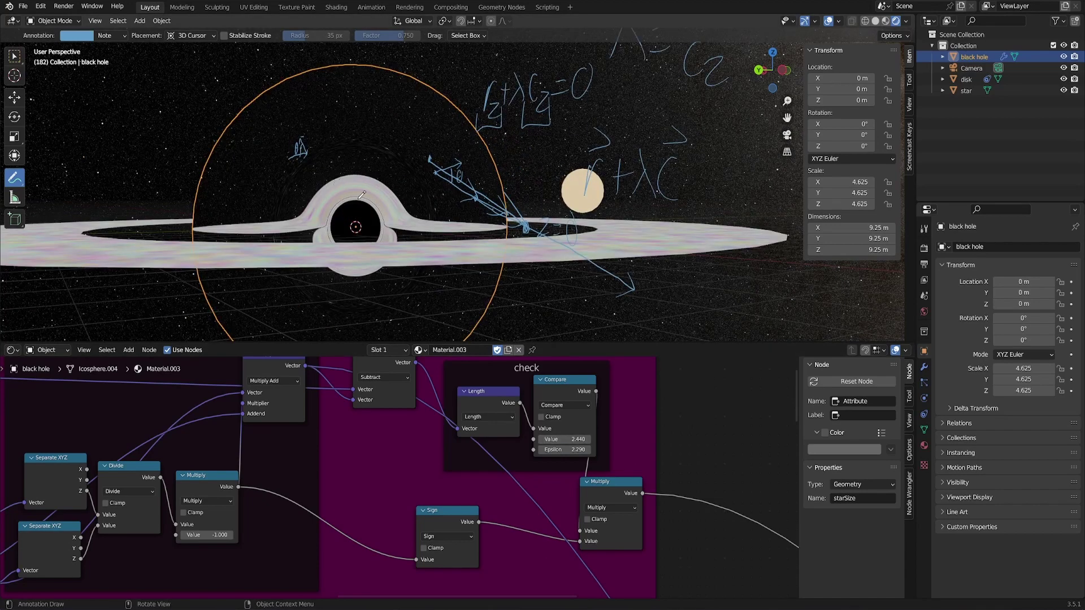
key(ctrl+shift+z)
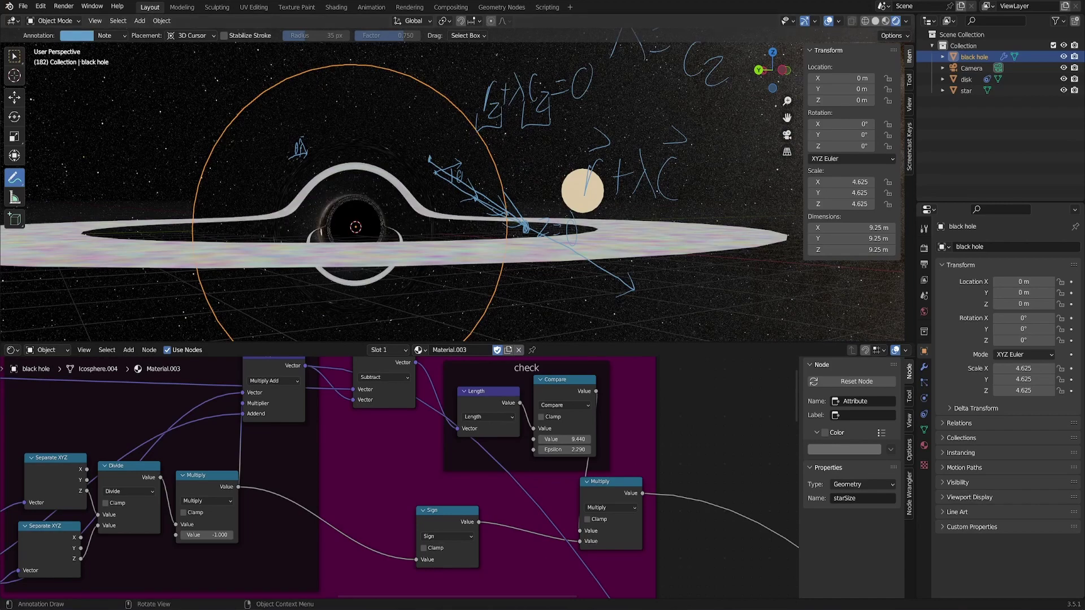
- Try moving the star beside the black hole, to about X 0.20, Y -2.56, Z 1.00 m, inspect its distortion, and undo the move
click(966, 91)
middle_drag(497, 226, 498, 280)
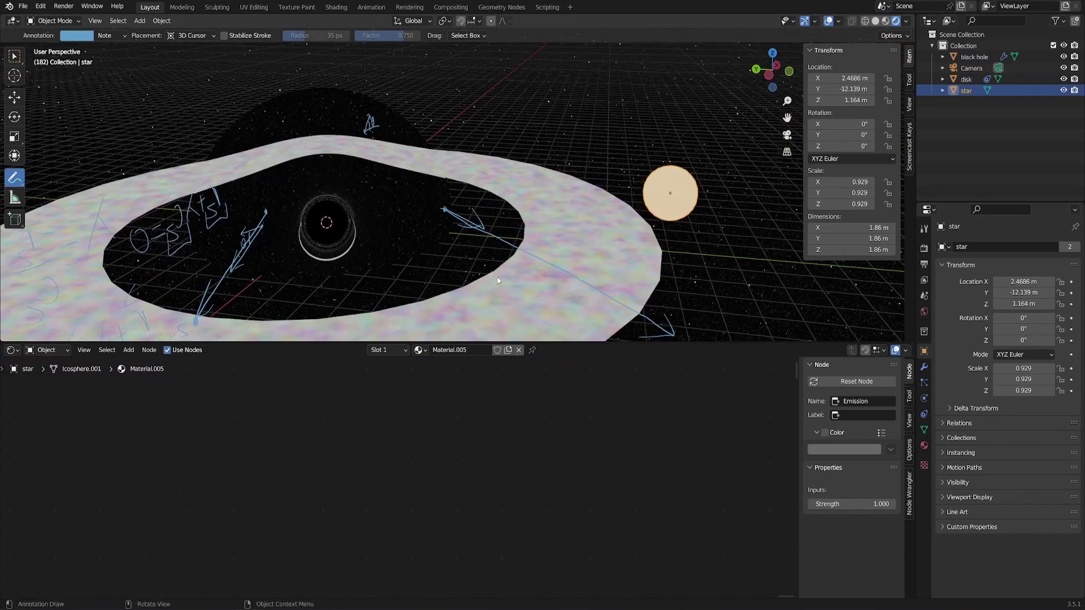
key(g)
click(344, 261)
middle_drag(343, 261, 289, 224)
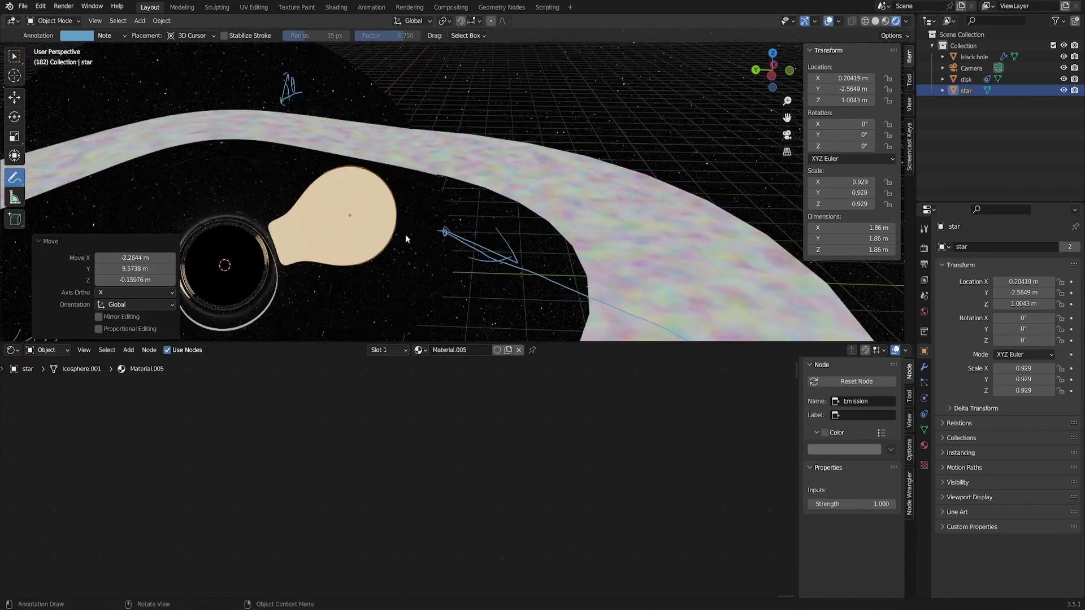
middle_drag(406, 238, 422, 223)
middle_drag(595, 177, 538, 156)
middle_drag(269, 278, 372, 279)
scroll(373, 288, down, 7)
key(ctrl+z)
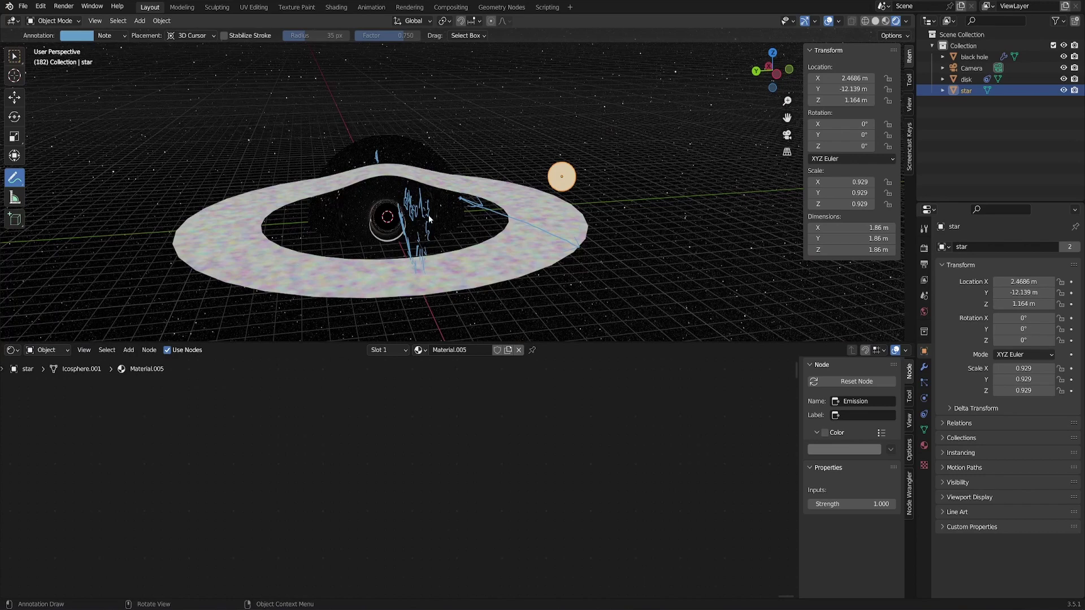
- Select the black hole and examine the overall layout of its material nodes
click(982, 56)
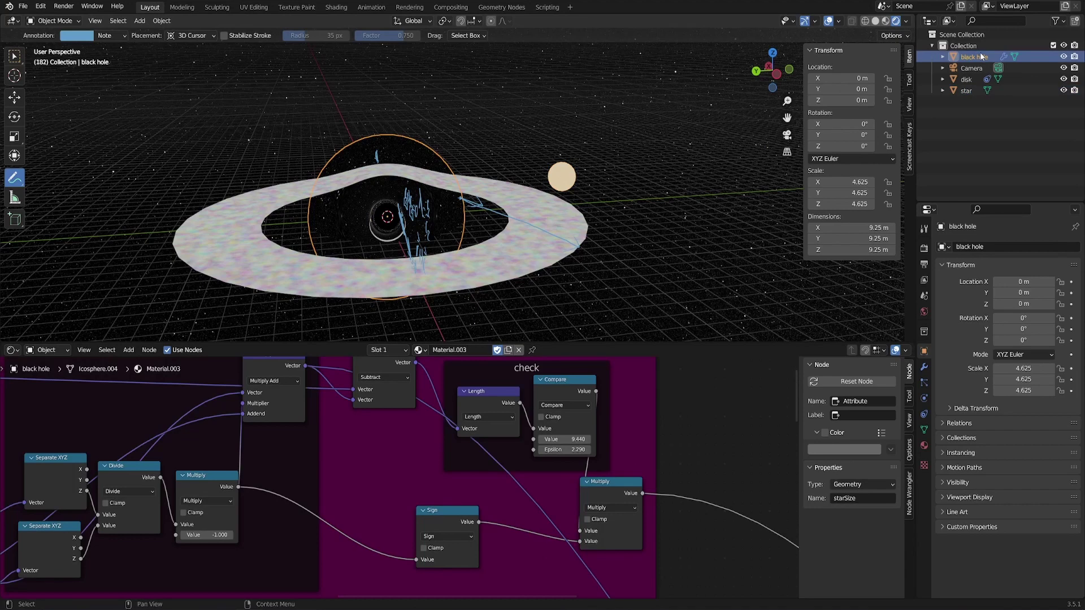
scroll(629, 469, down, 8)
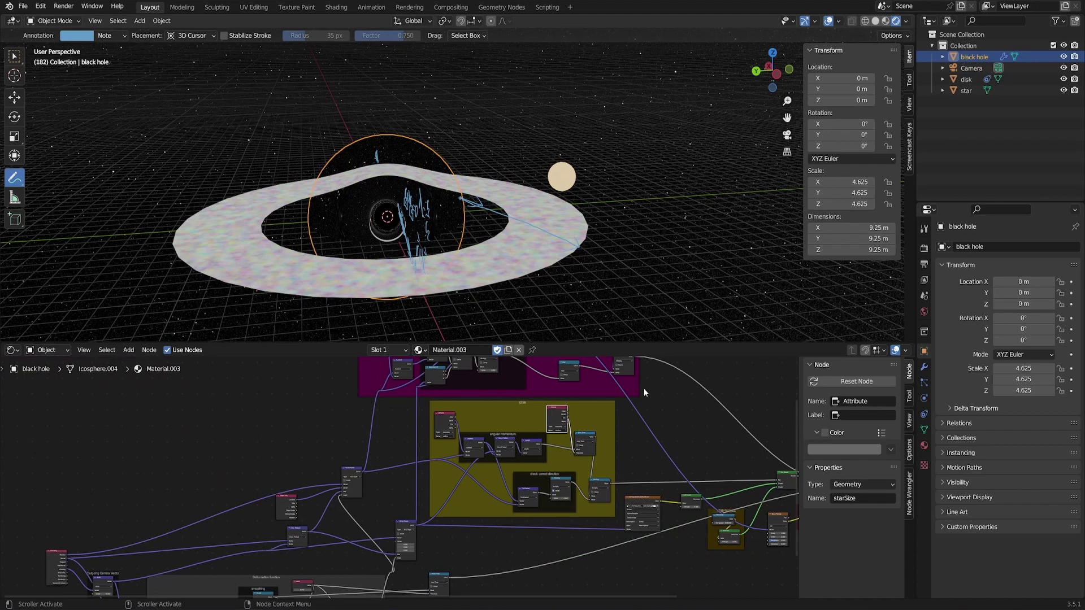
middle_drag(511, 558, 500, 487)
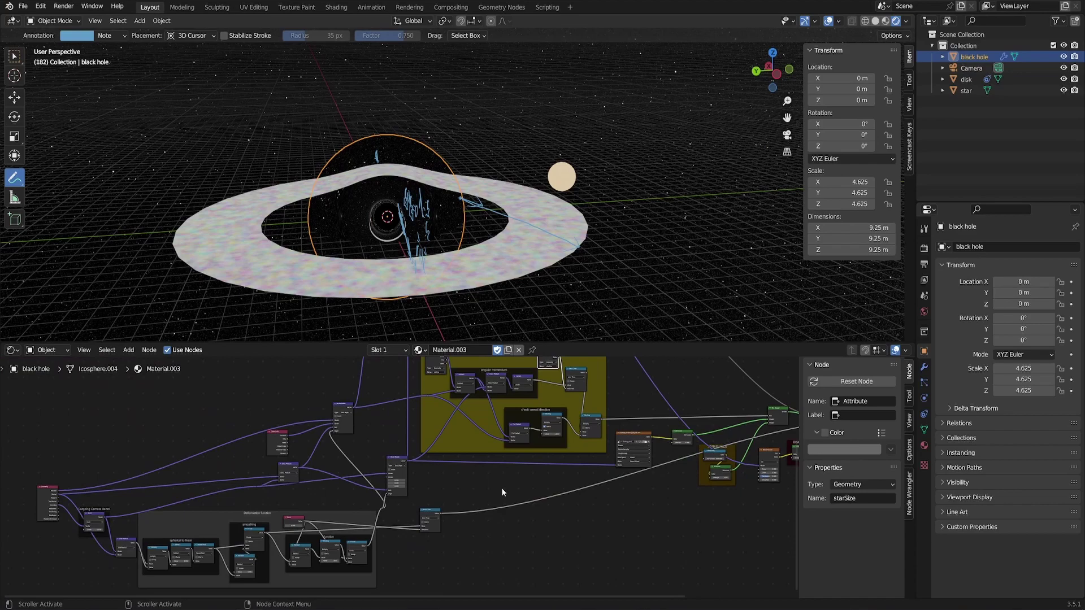
- View the scene through the camera, render the current frame, and close the render result
key(KP_0)
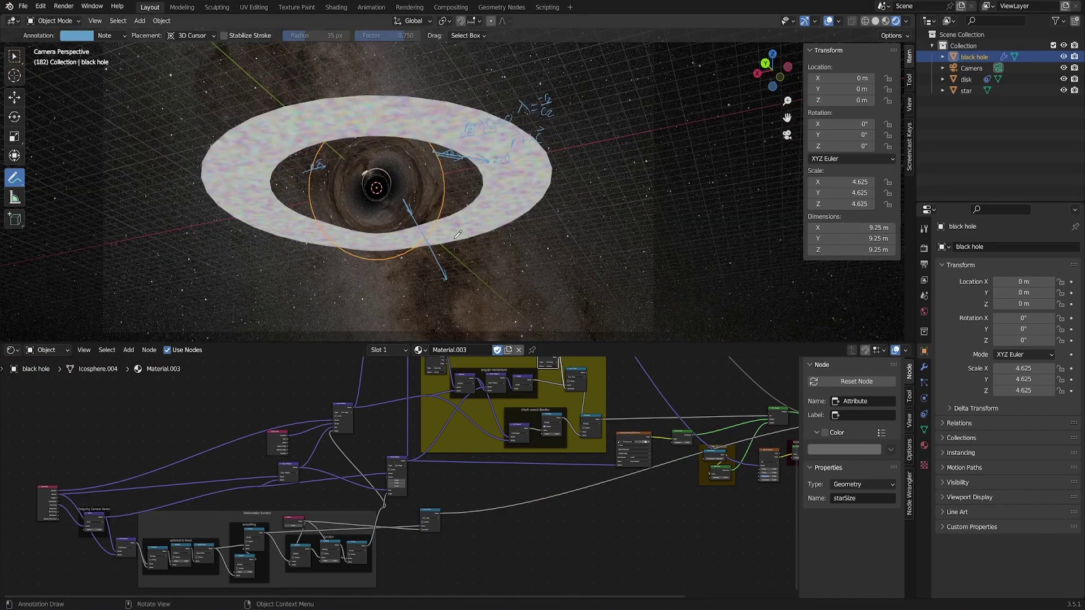
scroll(453, 220, up, 2)
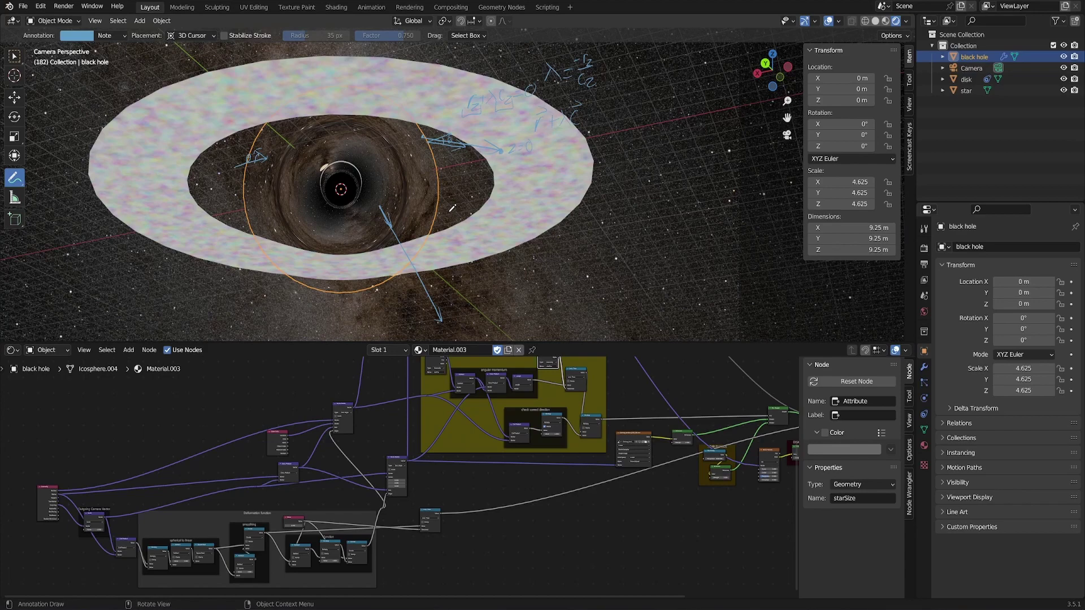
key(F12)
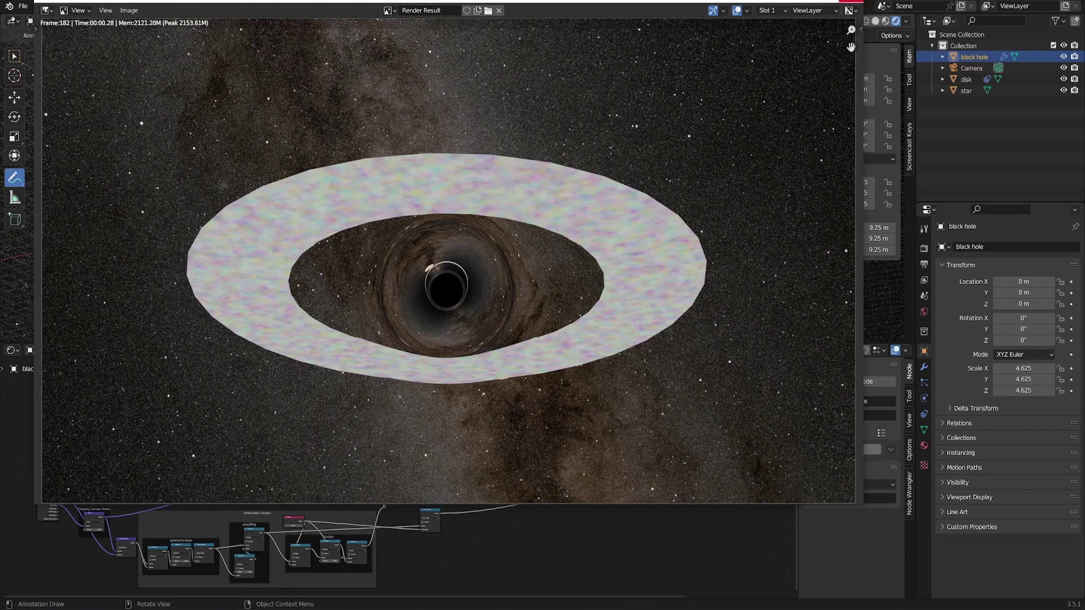
click(842, 2)
- Select nearly the whole node tree to point it out, clear the selection, and examine the deformation function nodes
scroll(457, 479, down, 6)
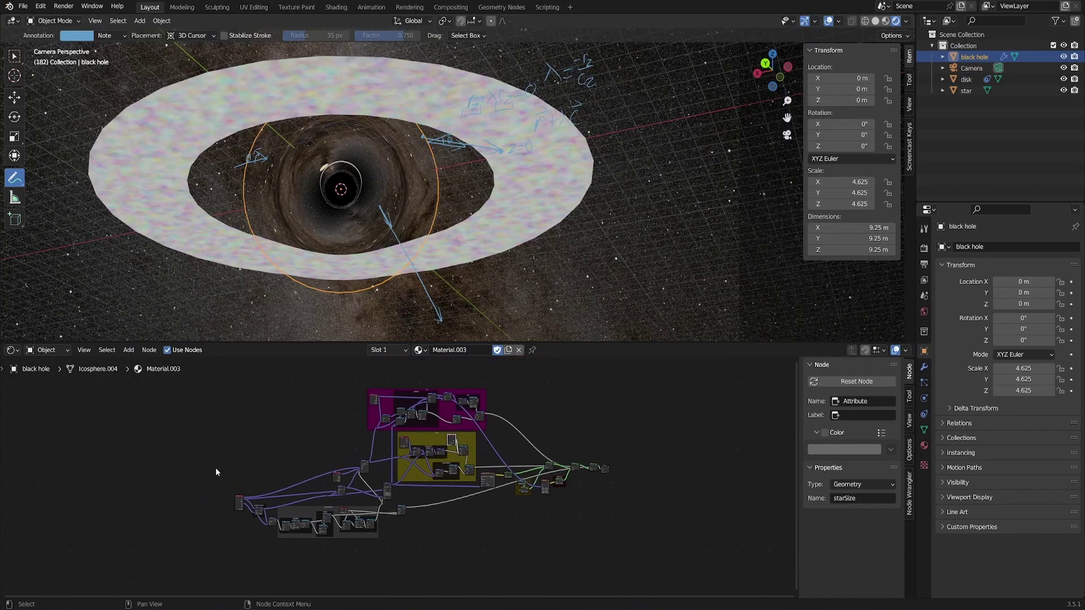
drag(213, 548, 599, 387)
click(478, 541)
scroll(416, 515, up, 10)
middle_drag(396, 478, 579, 435)
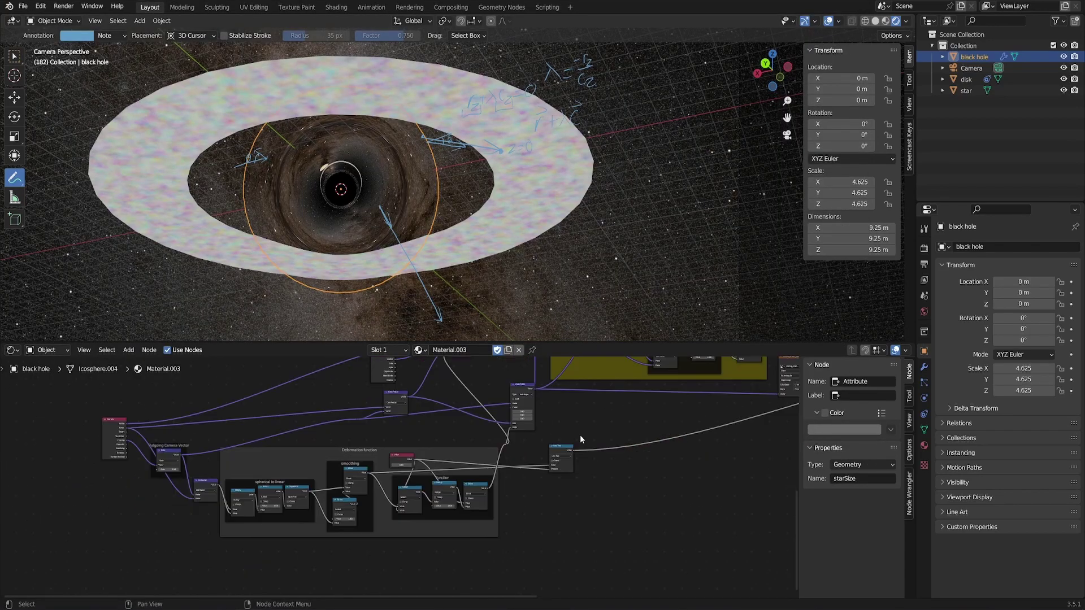